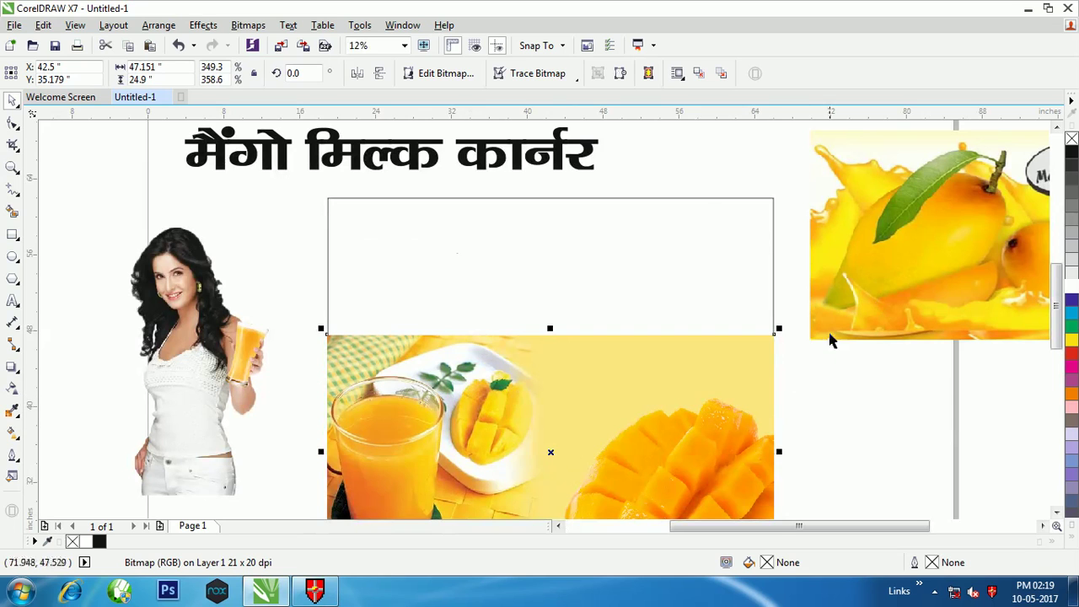
Step: Move the mango splash image over the upper edge of the juice photo and centre the two horizontally
drag(874, 294, 393, 351)
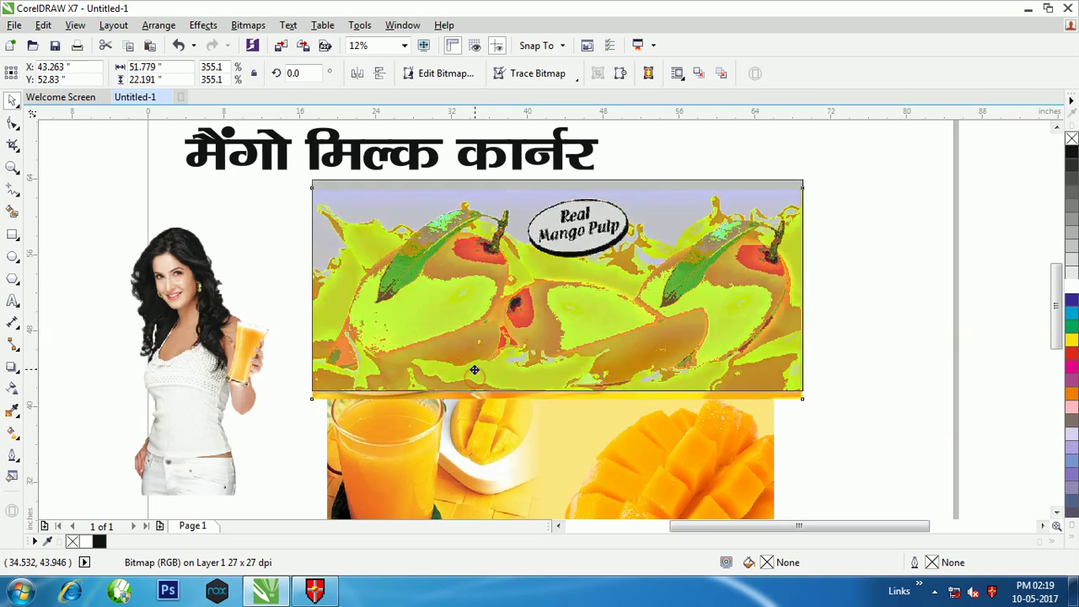
shift+click(663, 423)
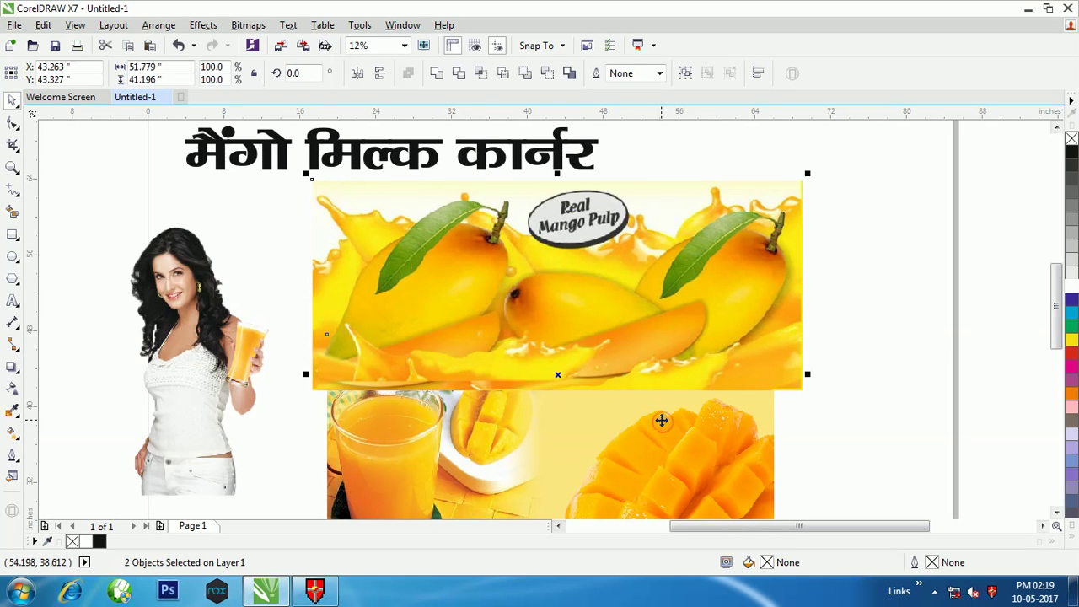
click(847, 428)
click(621, 380)
Step: Apply a downward linear transparency to the mango splash image's lower edge so it fades into the juice photo
scroll(531, 392, up, 1)
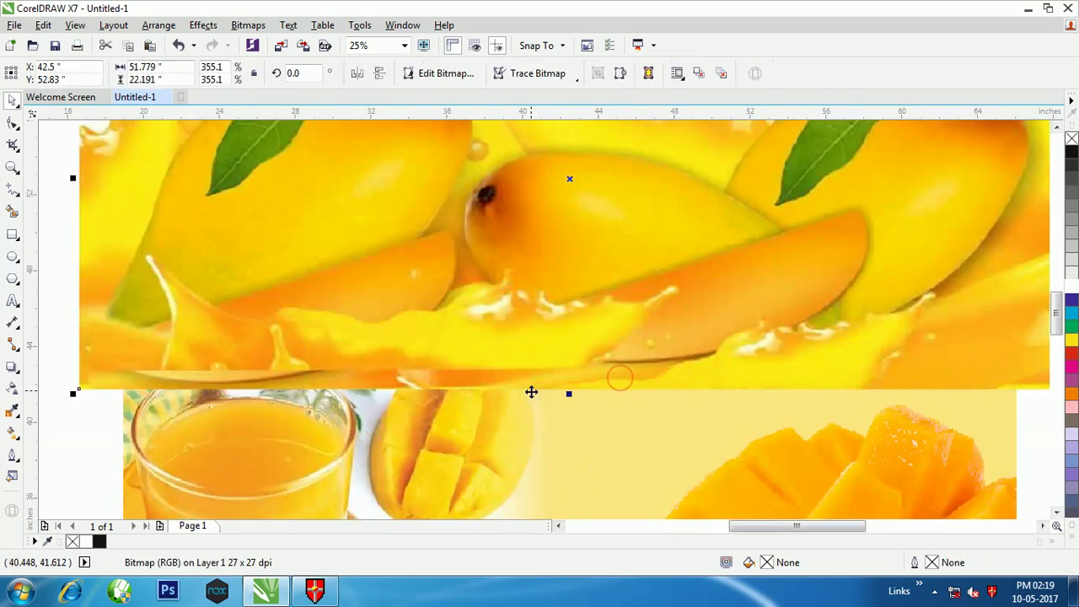
click(15, 388)
drag(634, 316, 634, 369)
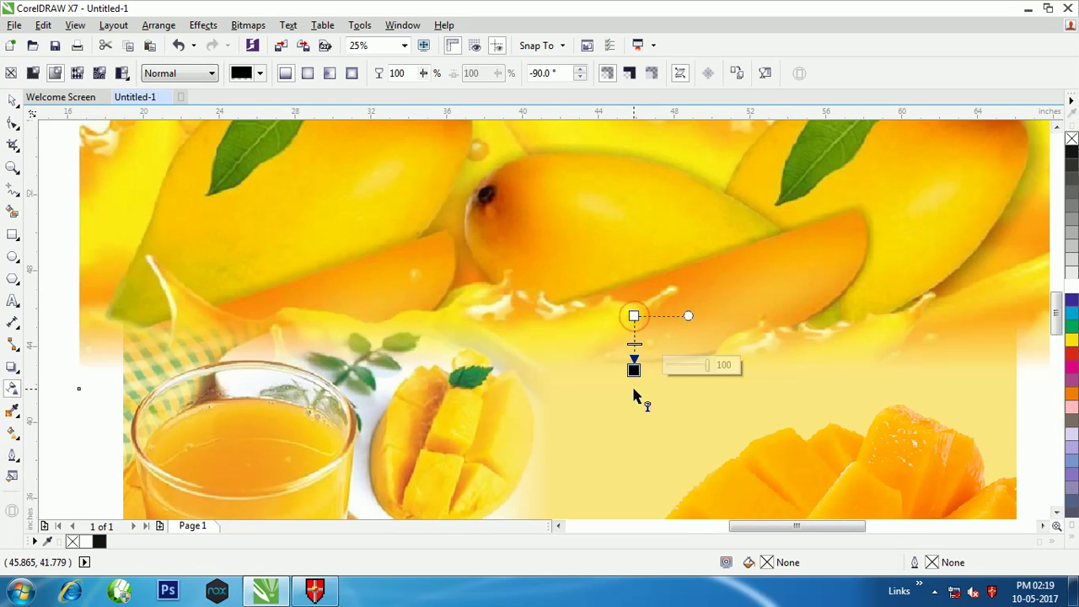
drag(634, 316, 634, 301)
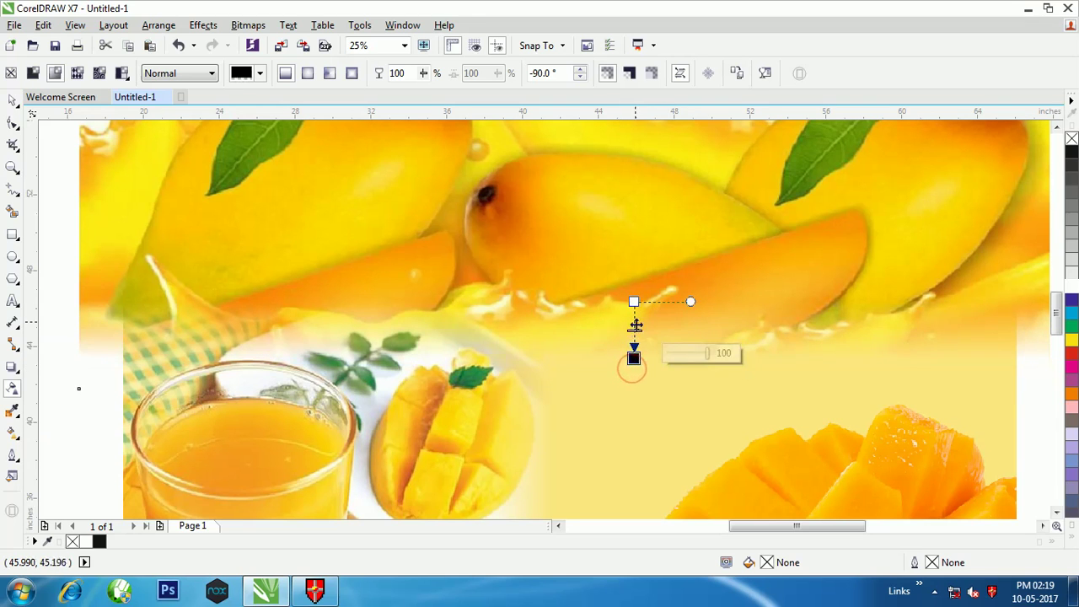
scroll(487, 345, down, 1)
scroll(519, 273, down, 1)
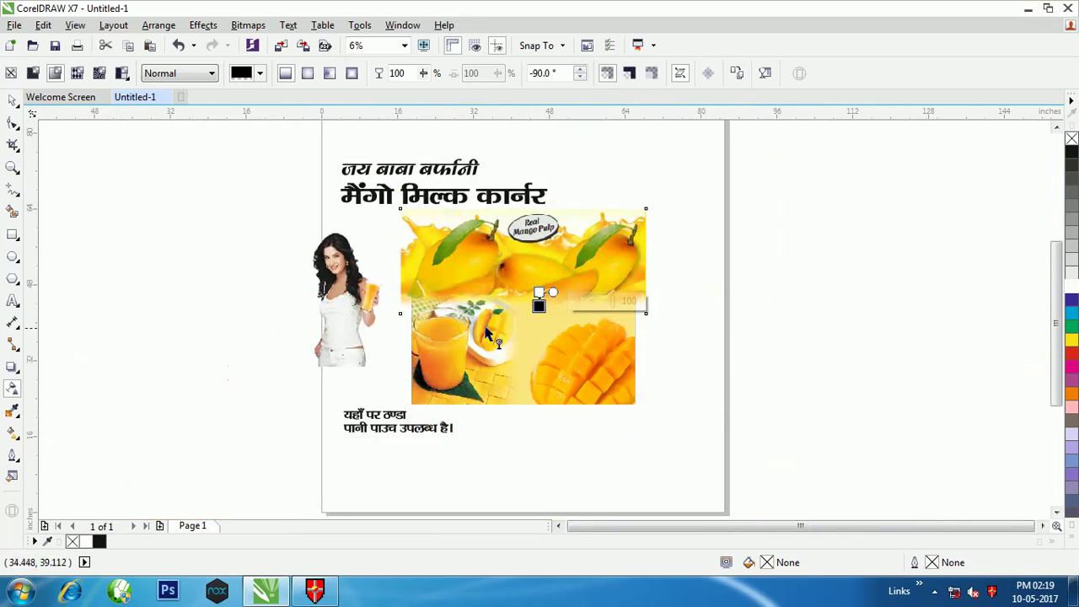
Step: Cut the faded mango splash image and PowerClip the juice photo inside the rectangle
click(17, 102)
key(Delete)
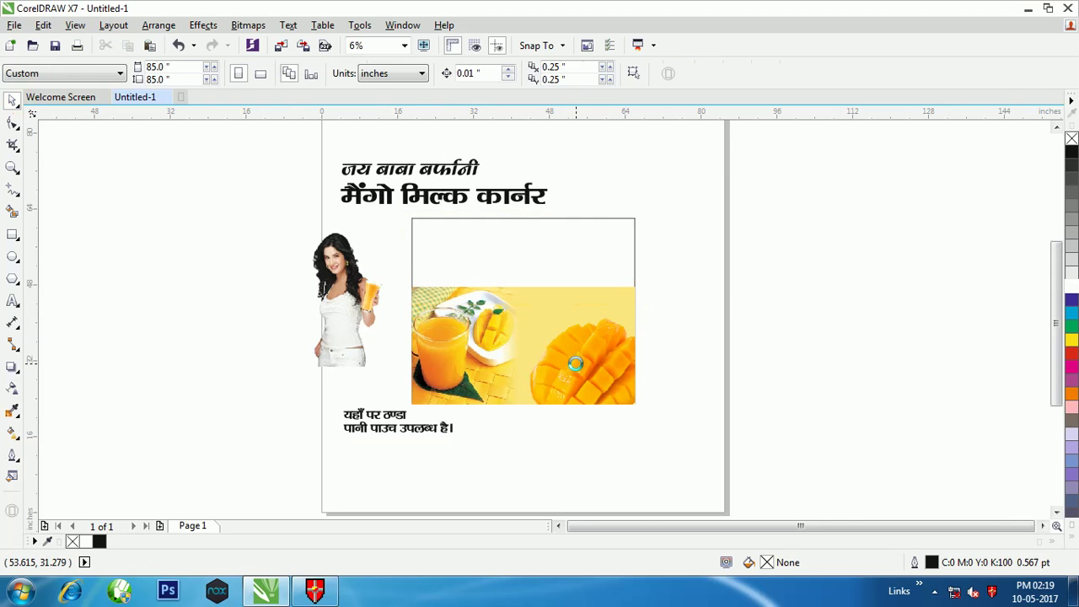
click(575, 363)
right_click(576, 364)
click(641, 138)
click(627, 279)
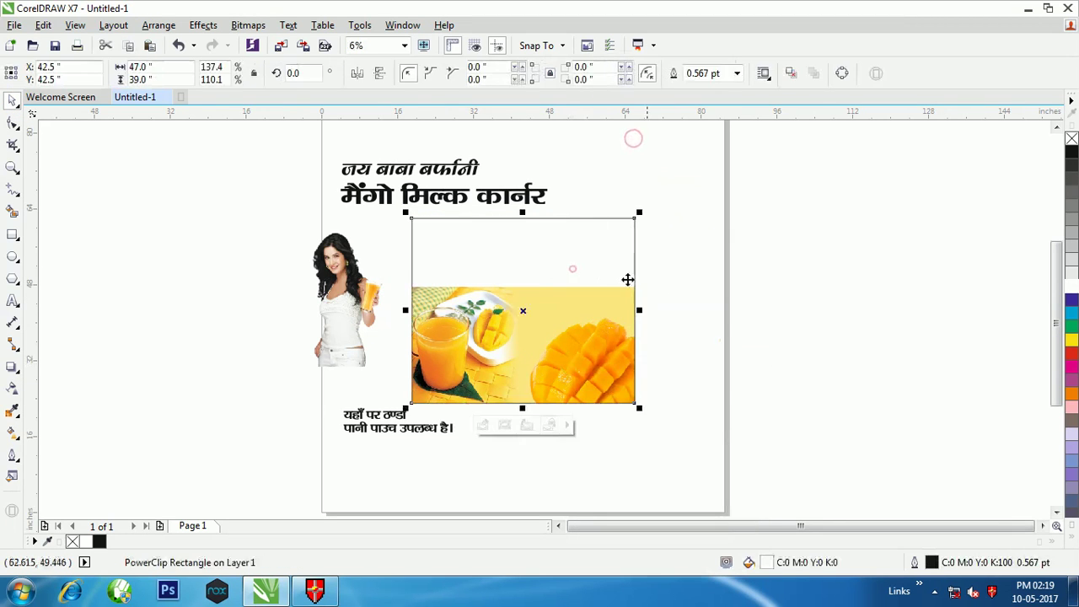
Step: Paste the faded mango splash image back and PowerClip it inside the same rectangle
click(730, 313)
key(ctrl+v)
right_click(548, 263)
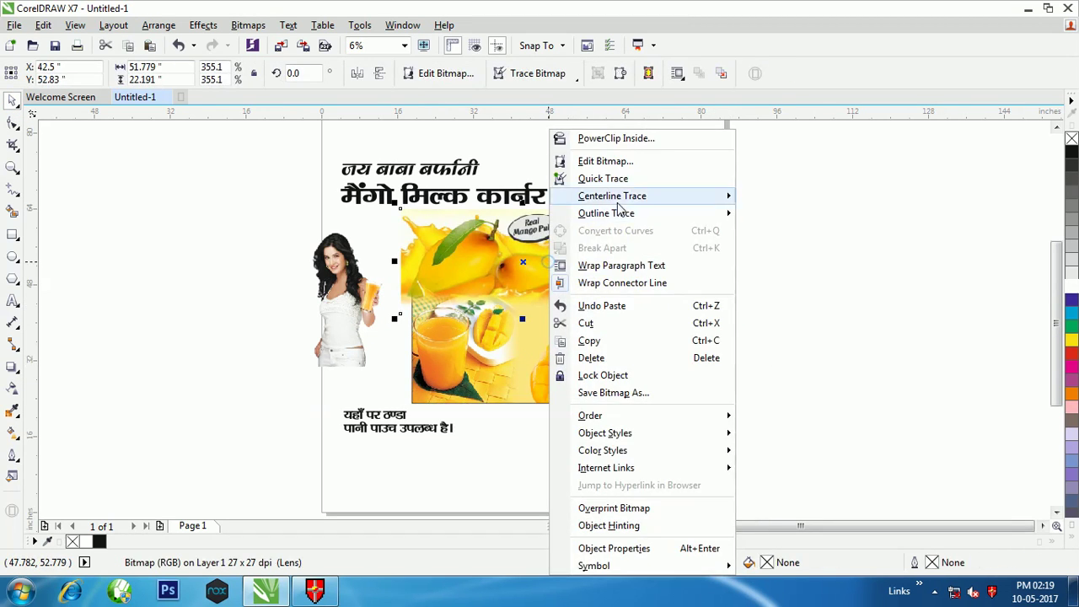
click(618, 139)
click(562, 357)
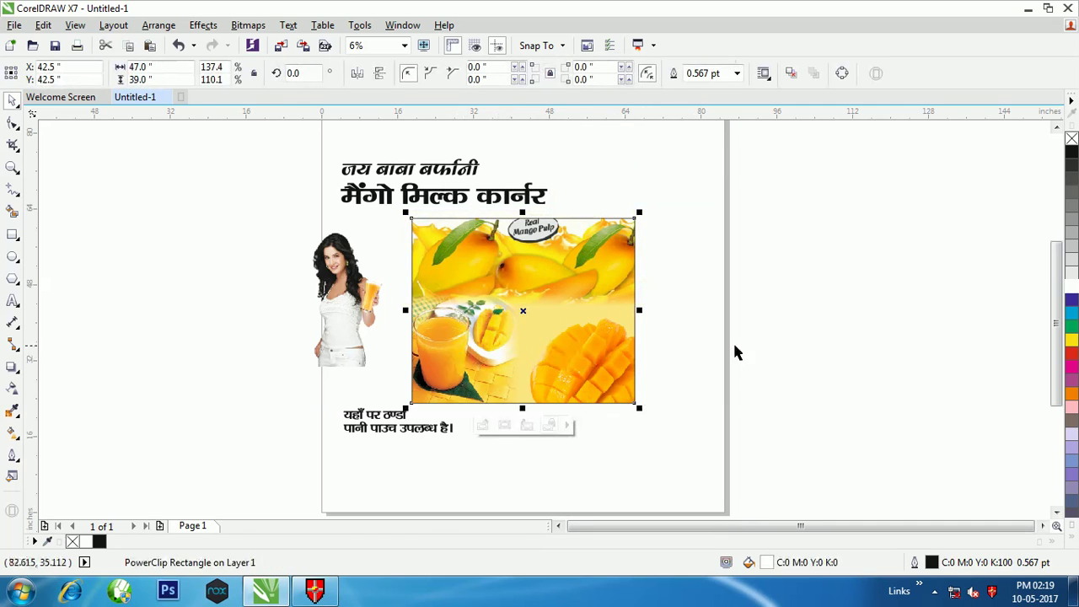
click(758, 340)
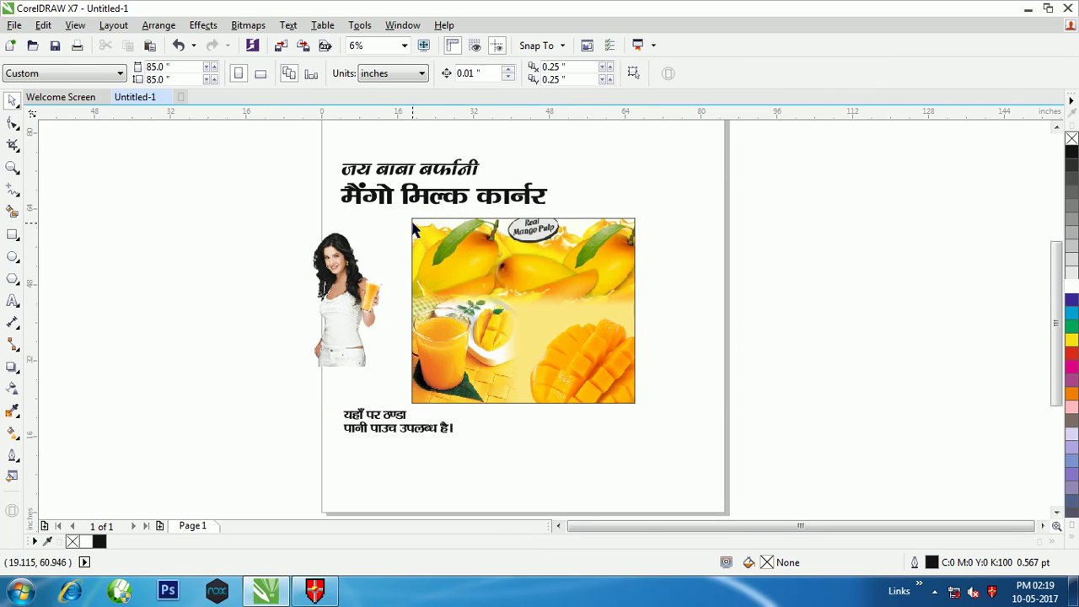
Step: Move the two Hindi heading lines together to the left, partly off the page, clear of the area above the picture
scroll(415, 165, up, 1)
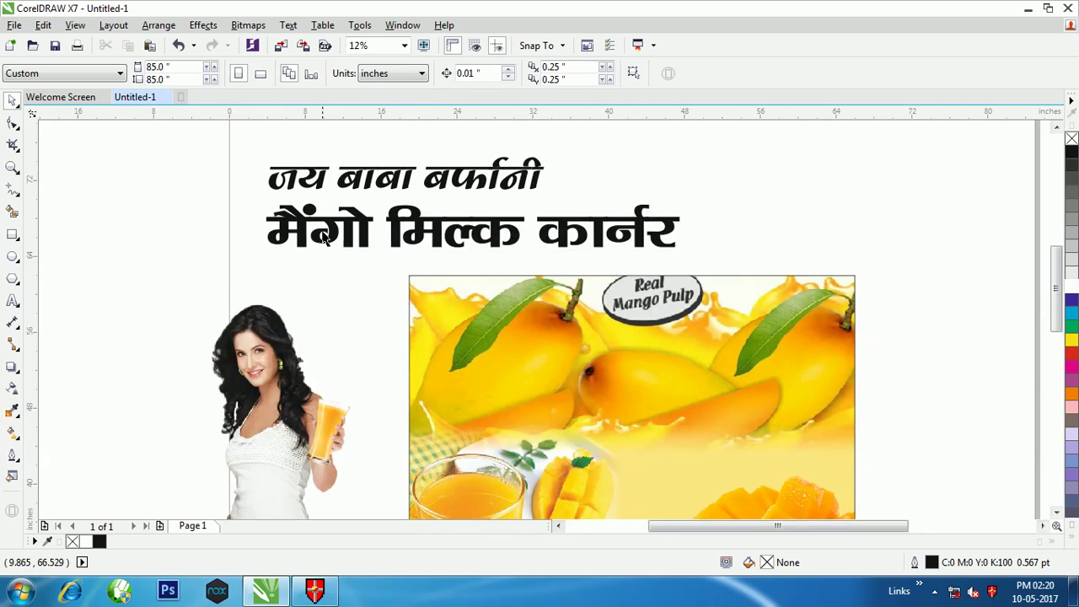
scroll(324, 239, down, 1)
drag(289, 180, 540, 252)
scroll(304, 195, up, 1)
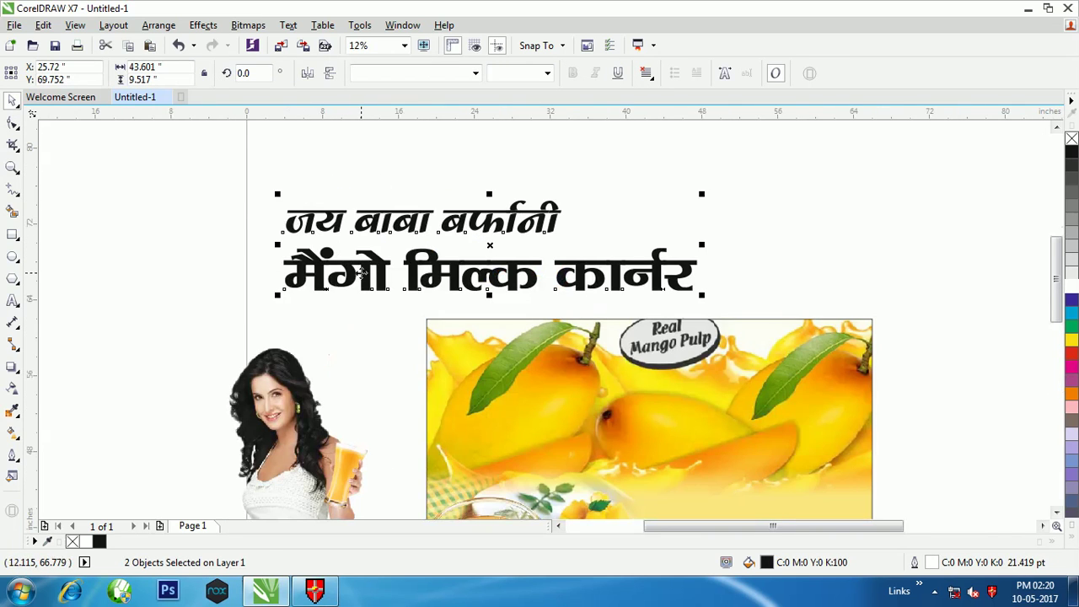
drag(363, 271, 125, 242)
click(723, 228)
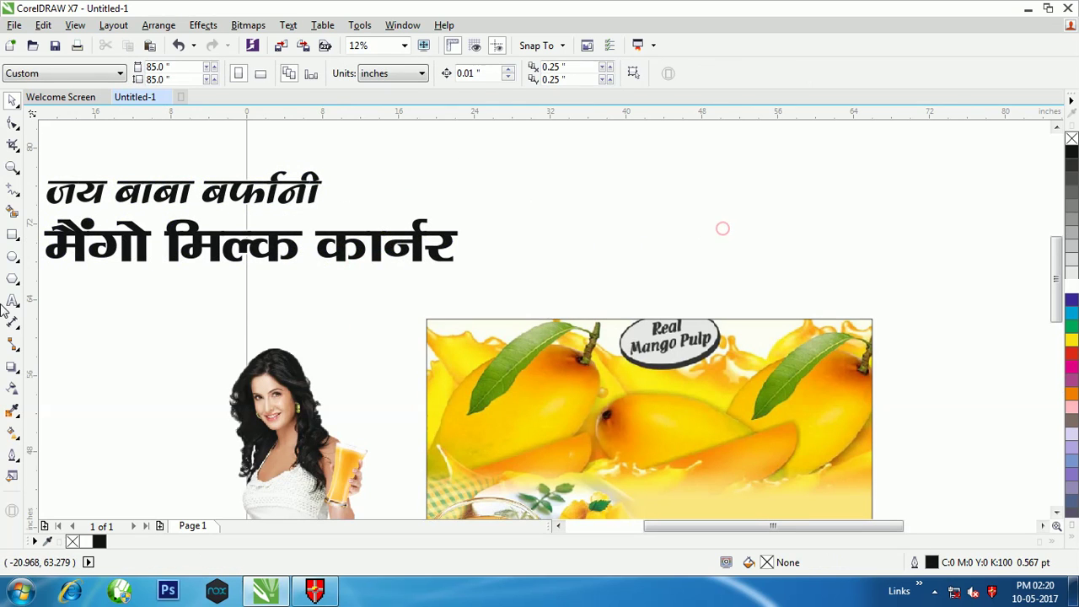
Step: Draw an ellipse about 47.4 by 14.25 inches around the two heading lines
click(12, 256)
scroll(455, 253, down, 1)
scroll(295, 243, up, 1)
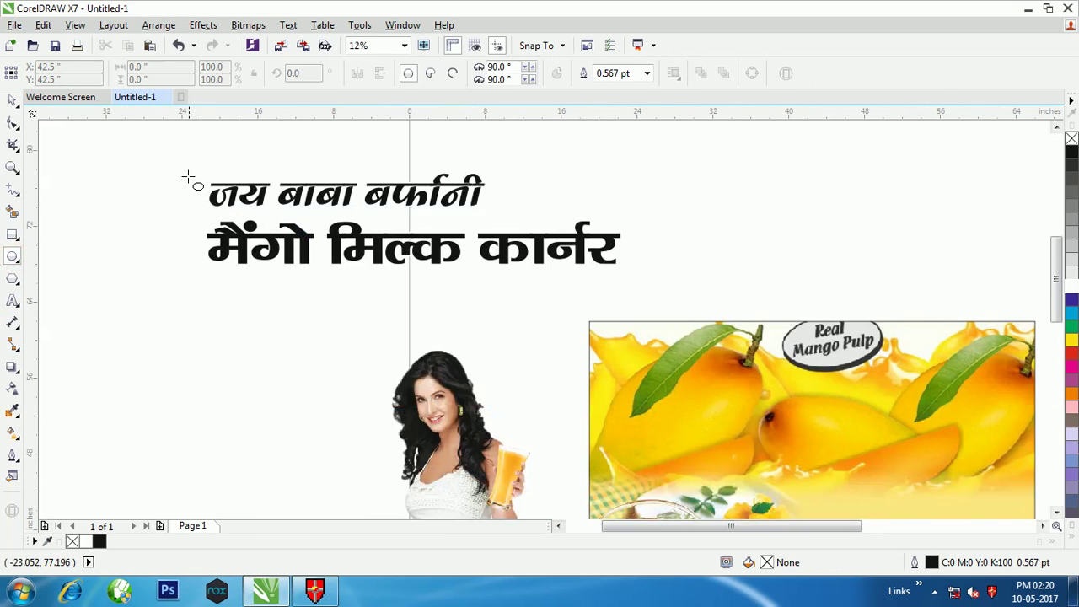
drag(188, 177, 639, 312)
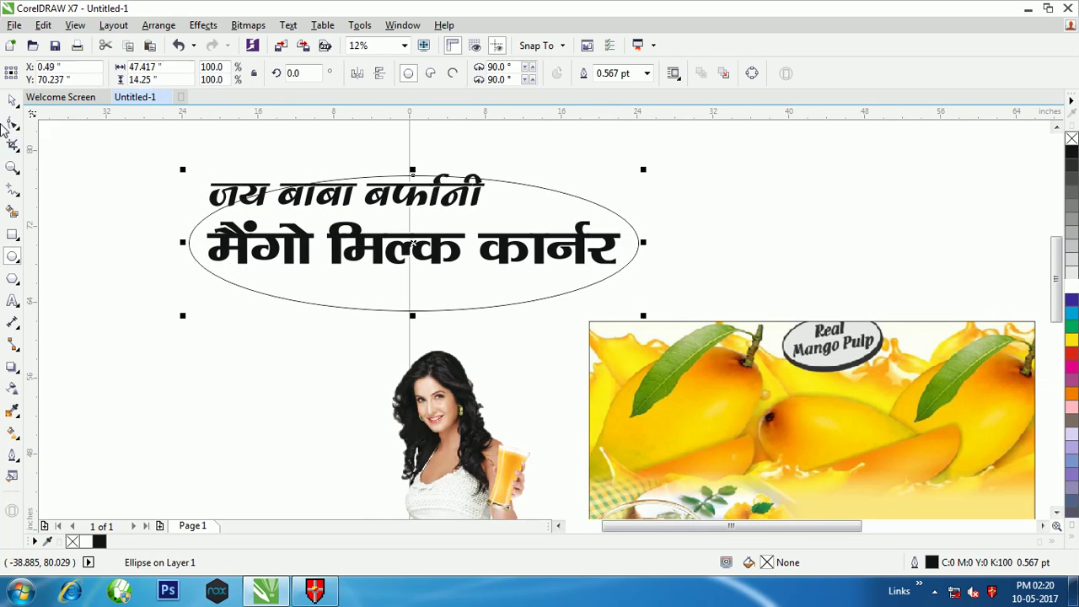
Step: Move the ellipse onto the page above the mango picture, centred at about X 49.7, Y 74.2 inches
click(14, 101)
drag(403, 253, 819, 225)
scroll(819, 225, down, 2)
scroll(734, 209, up, 2)
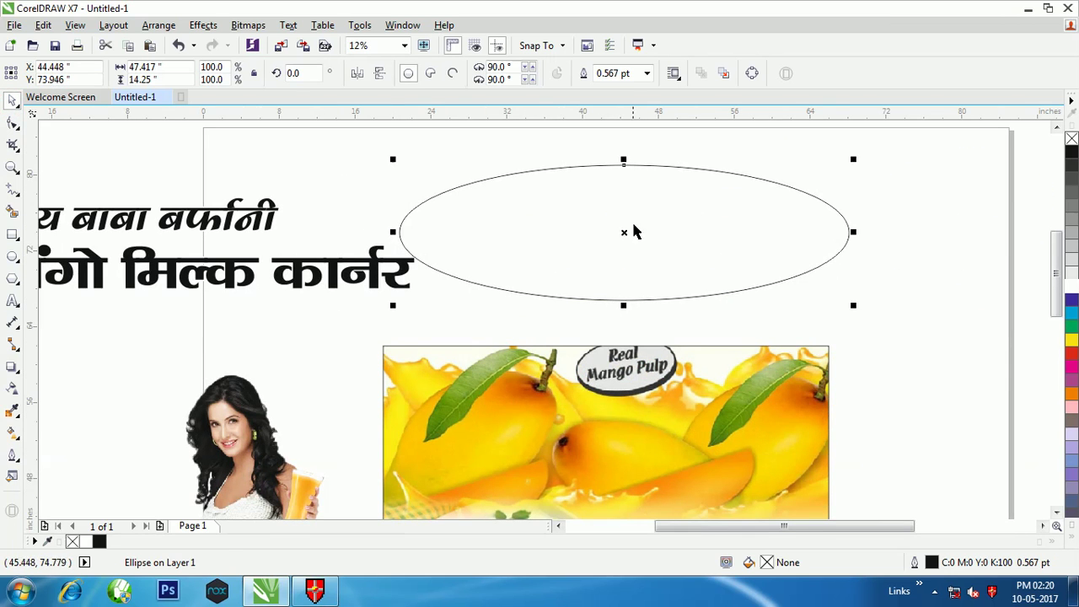
drag(626, 232, 674, 228)
Step: Rotate the ellipse counterclockwise about its centre to a slight tilt of about 2.7 degrees
click(674, 229)
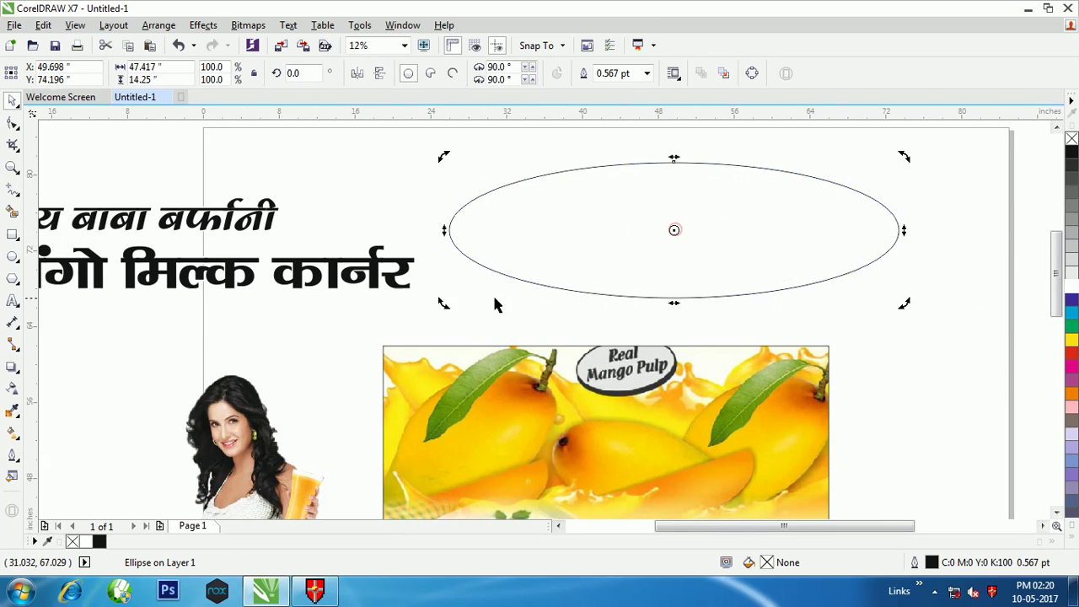
drag(443, 306, 456, 321)
click(674, 230)
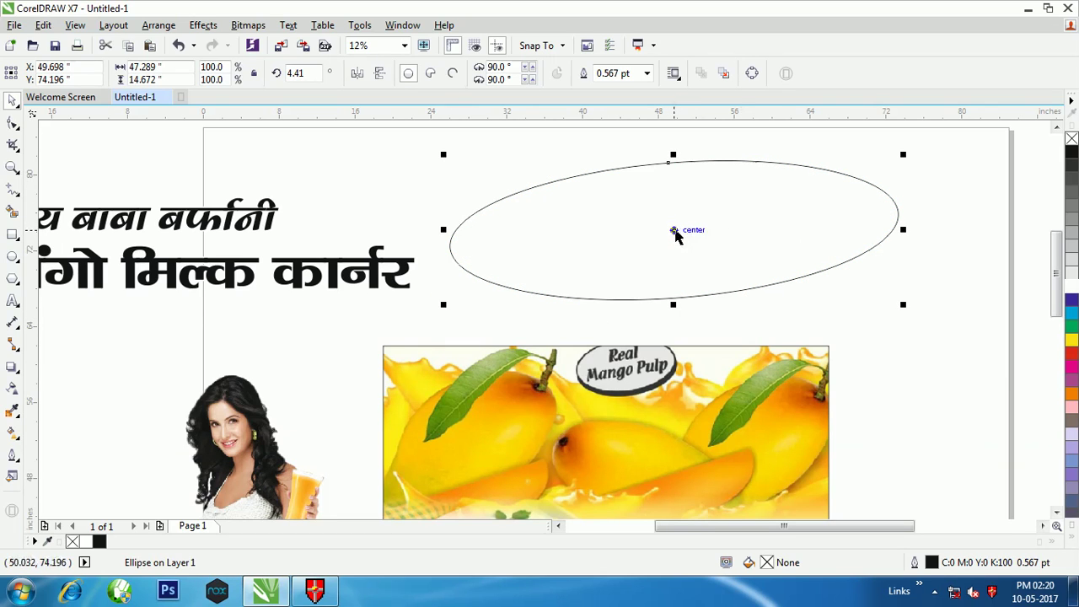
click(675, 233)
drag(900, 306, 900, 313)
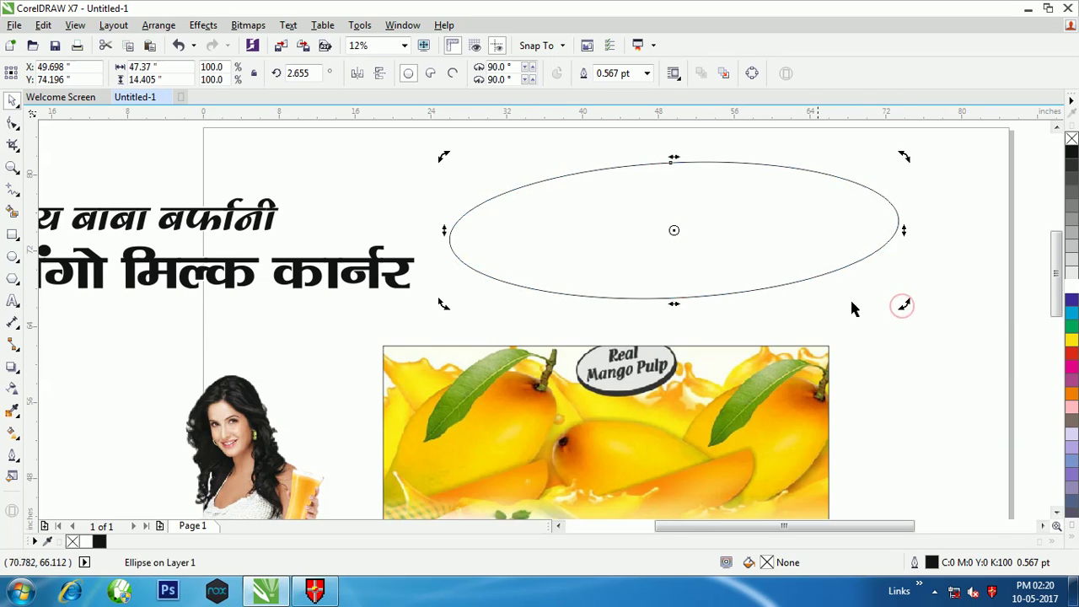
click(673, 229)
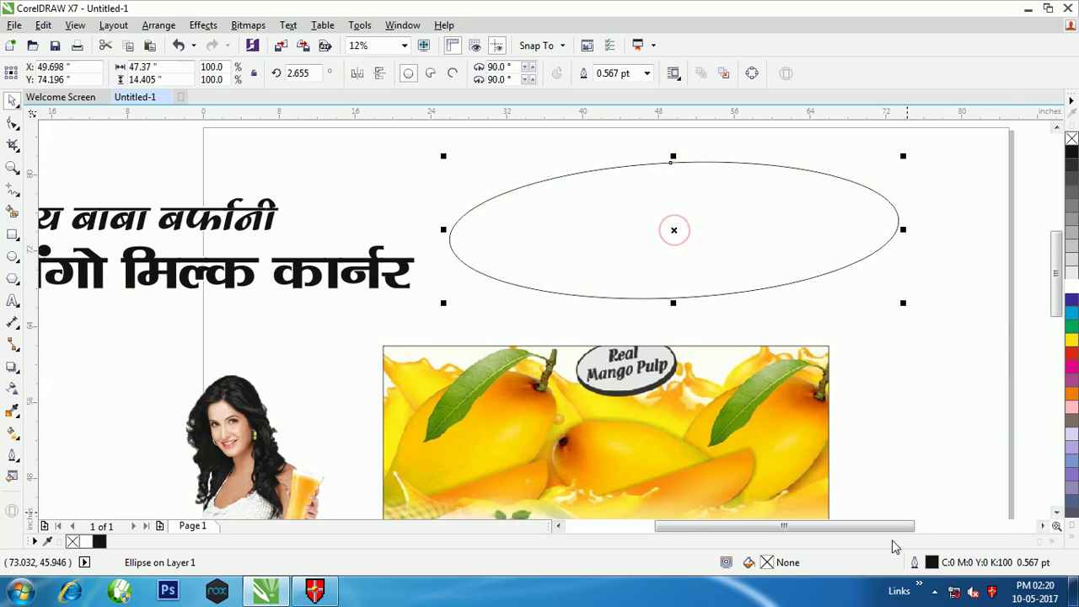
Step: Make the ellipse's outline green and refine its colour to dark green C90 M0 Y100 K50
right_click(1069, 325)
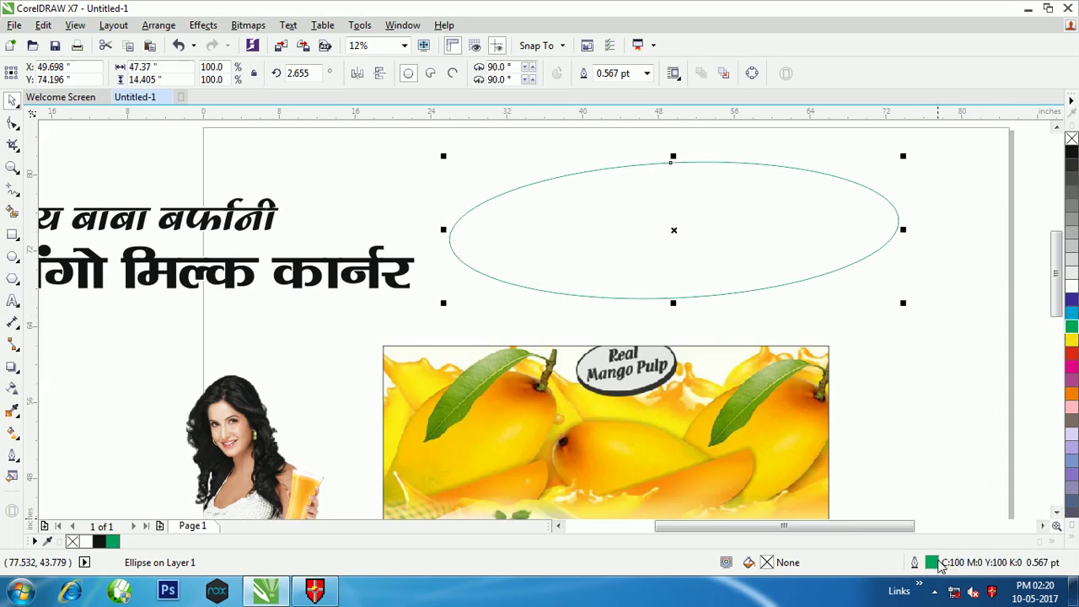
double_click(932, 562)
click(463, 155)
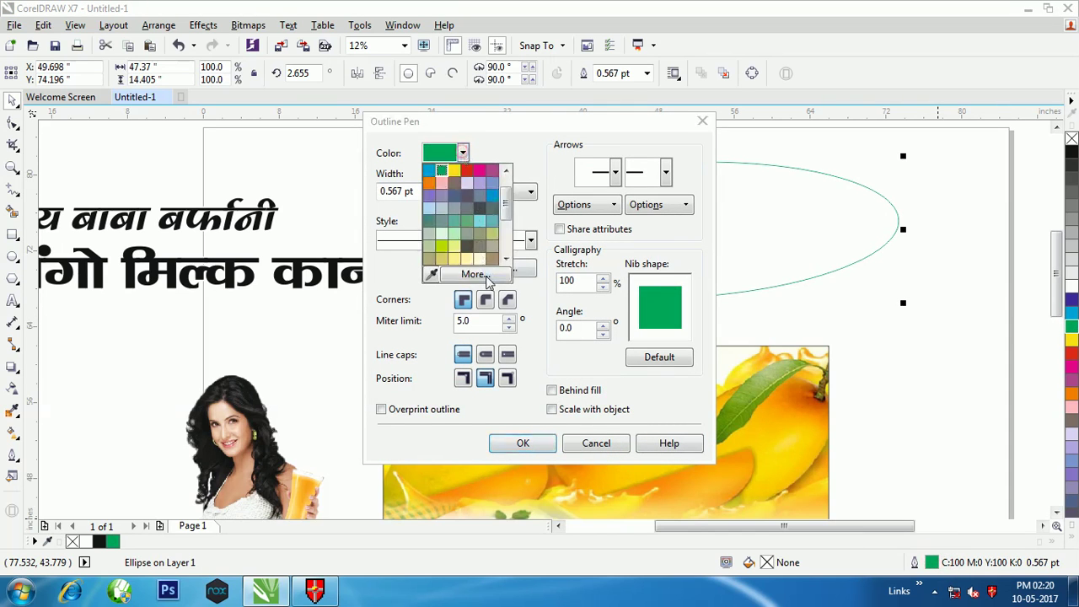
click(475, 277)
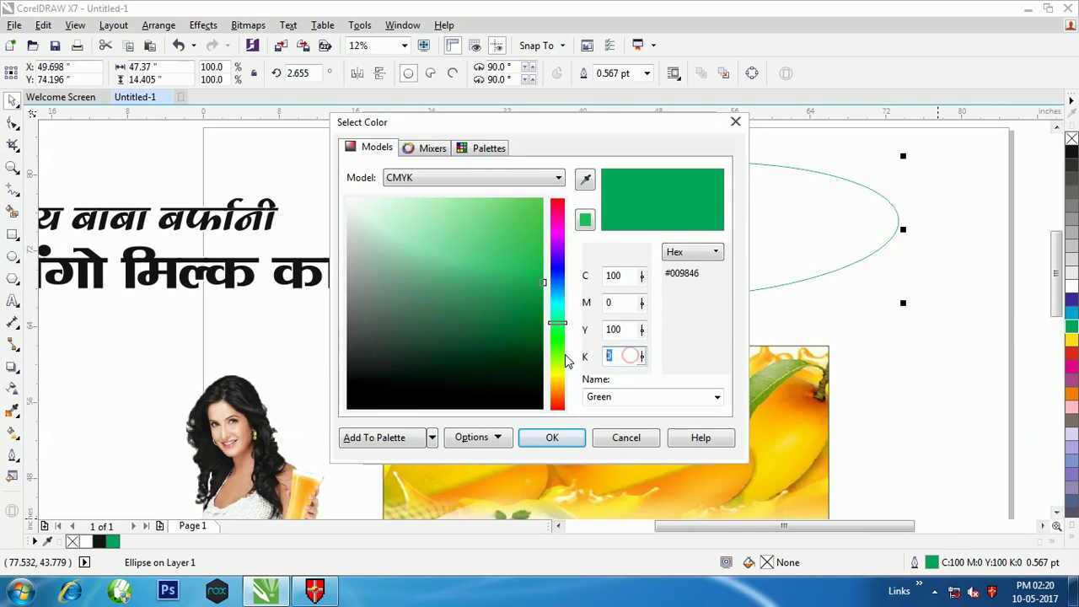
text(50)
double_click(624, 276)
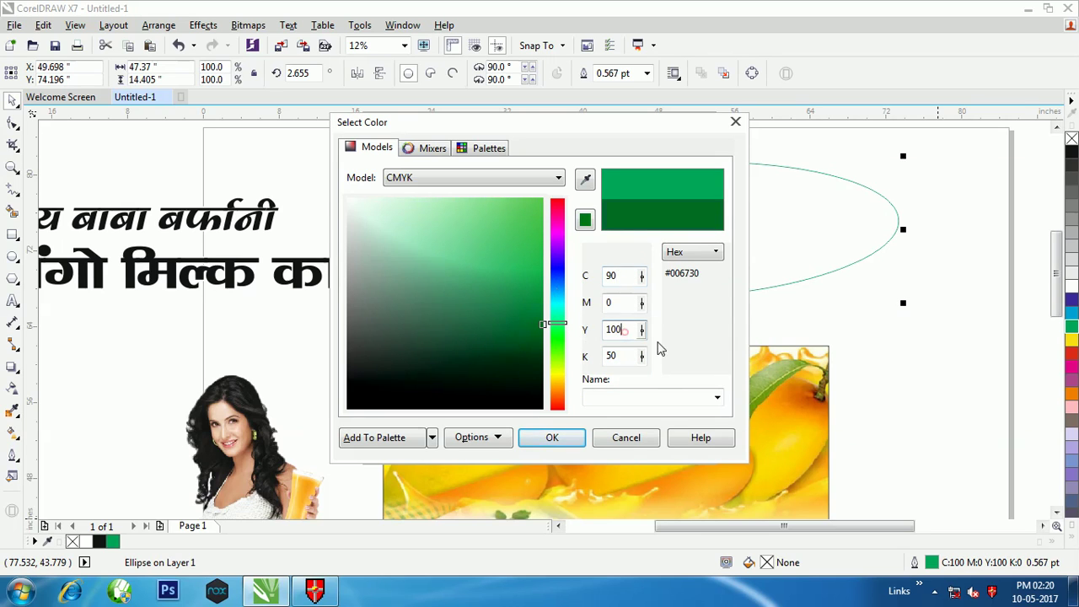
click(573, 442)
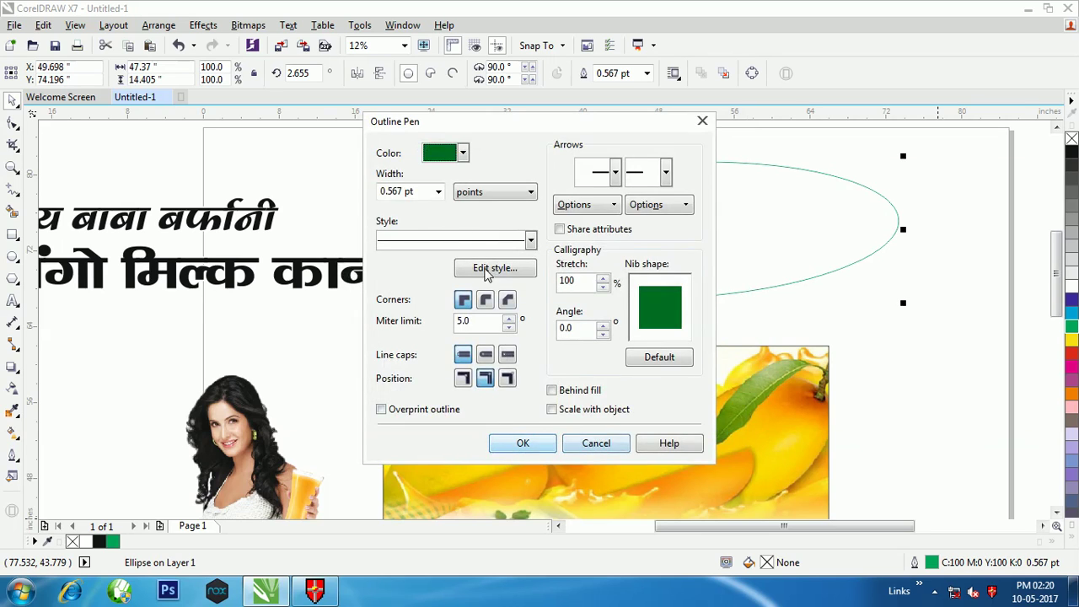
Step: Set the ellipse's outline width to 4 pt and enable Behind fill and Scale with object
double_click(388, 191)
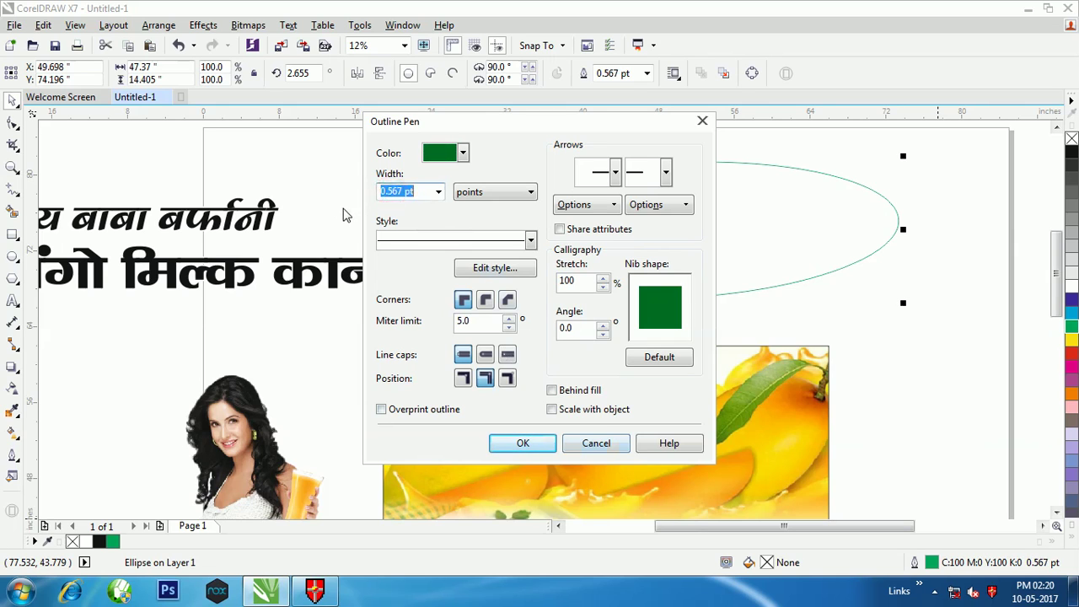
text(4.)
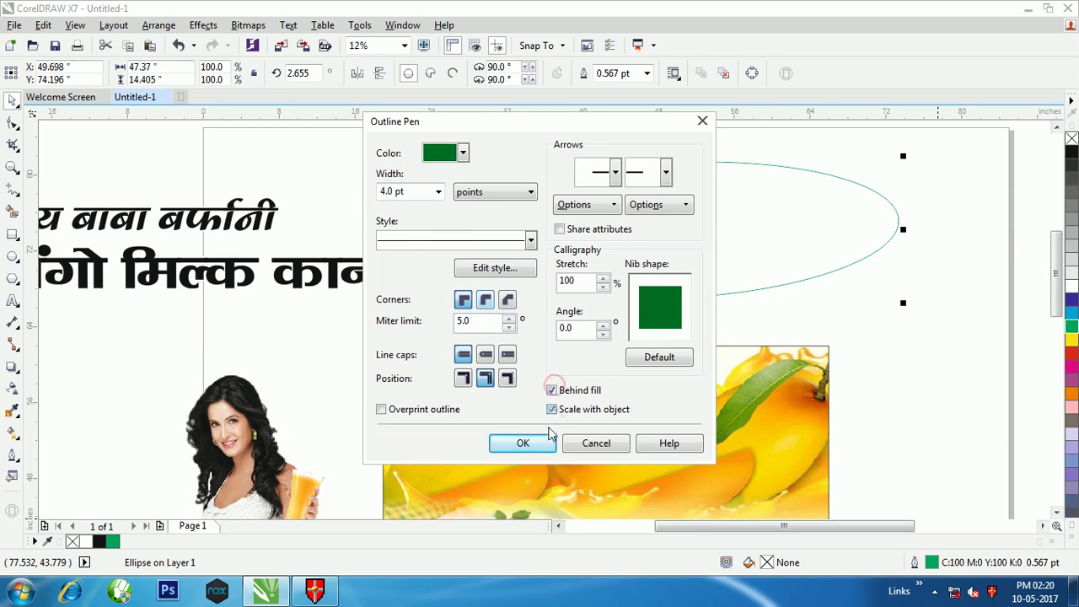
click(521, 443)
Step: Set the ellipse's outline width to 10 pt
double_click(914, 562)
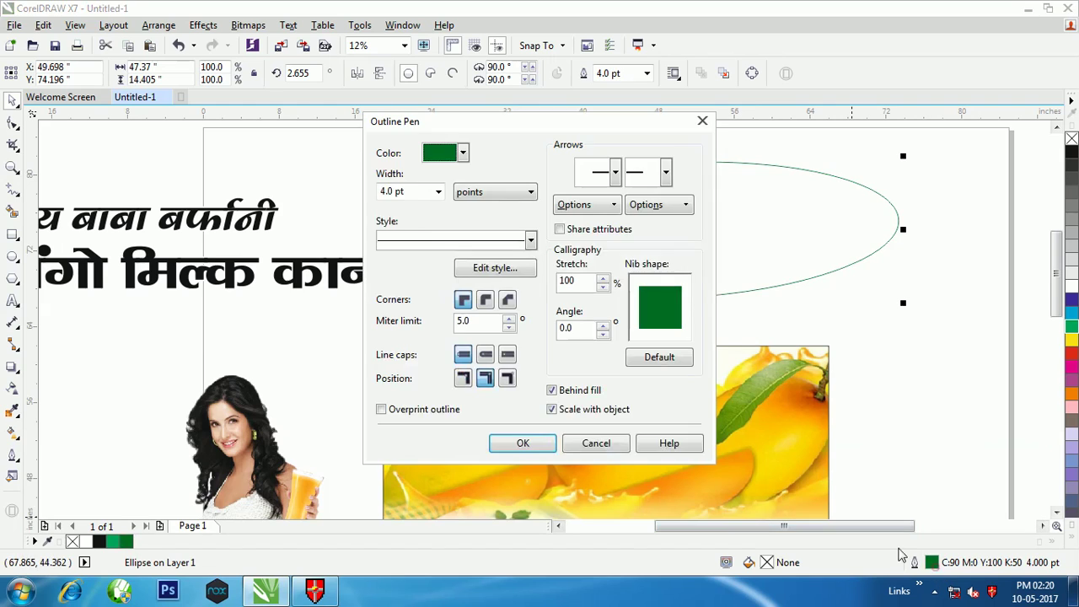
double_click(398, 191)
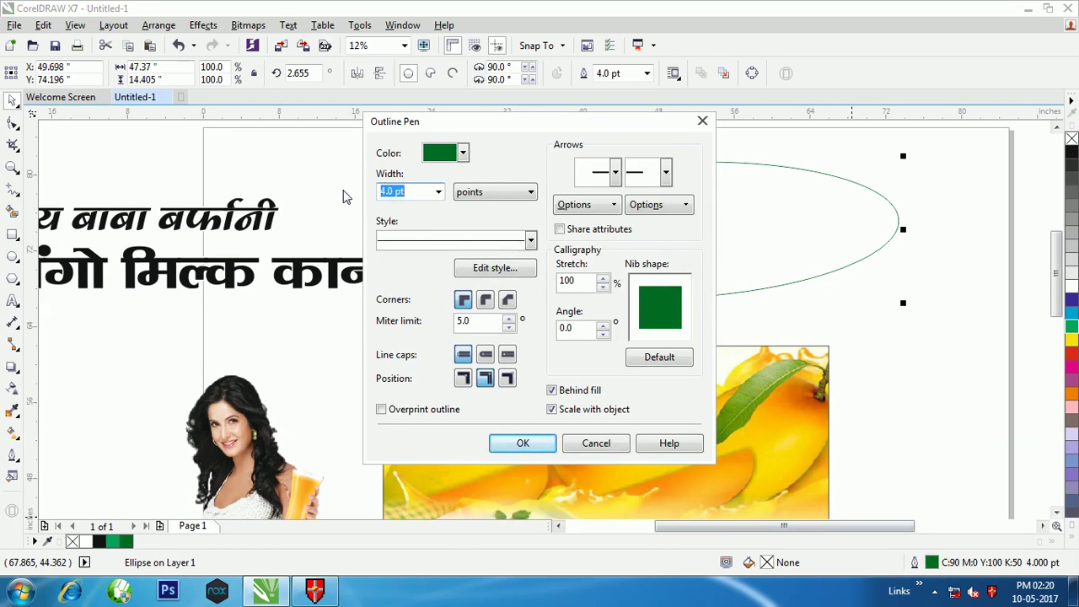
text(8)
text(10)
click(523, 442)
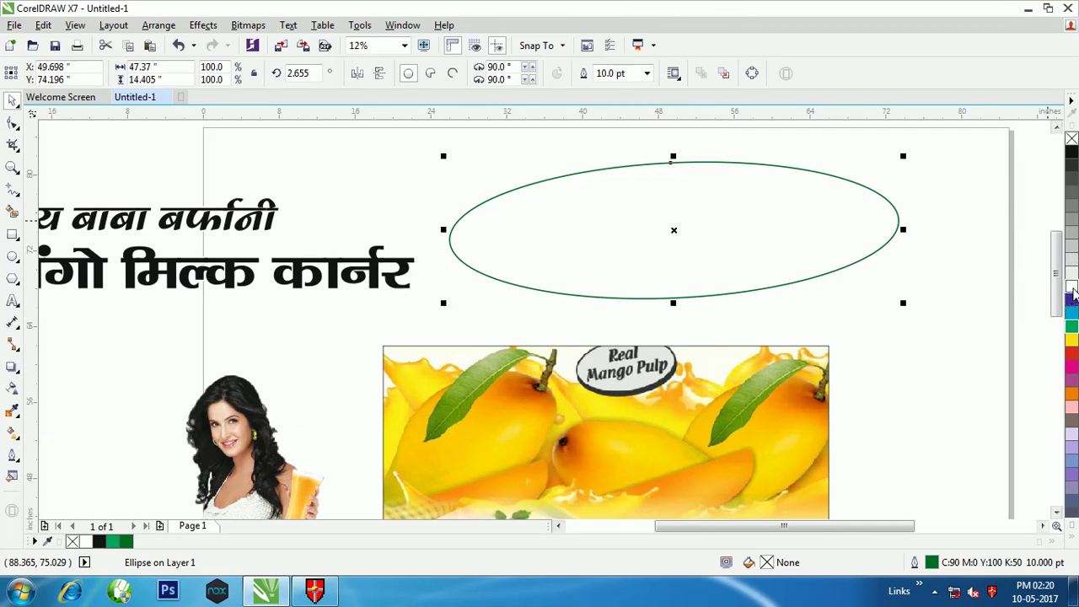
Step: Fill the ellipse with white and set its outline width to 25 pt
click(1073, 293)
double_click(935, 562)
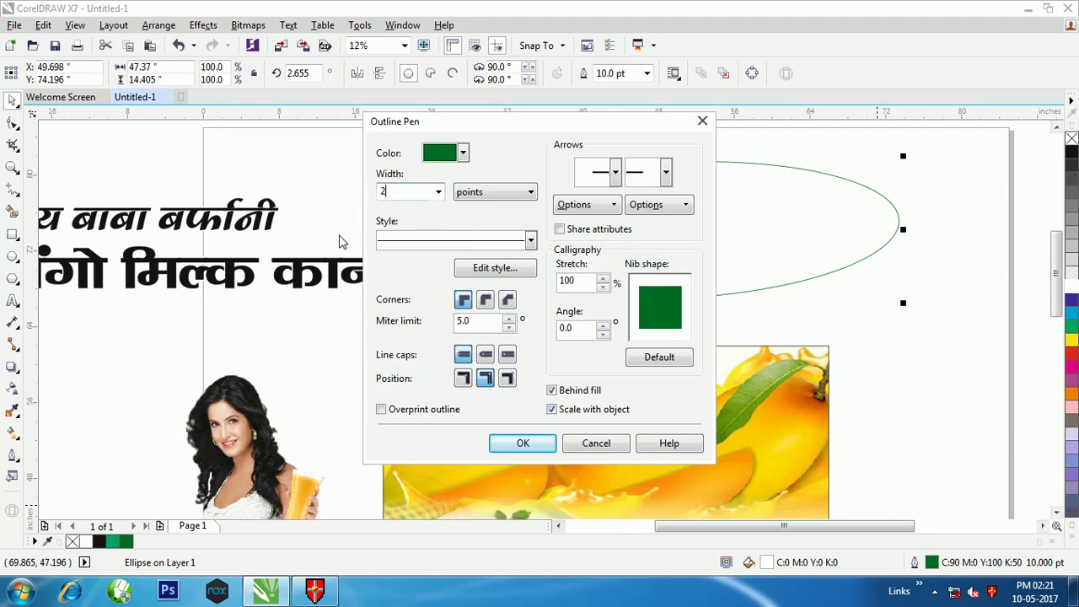
click(522, 443)
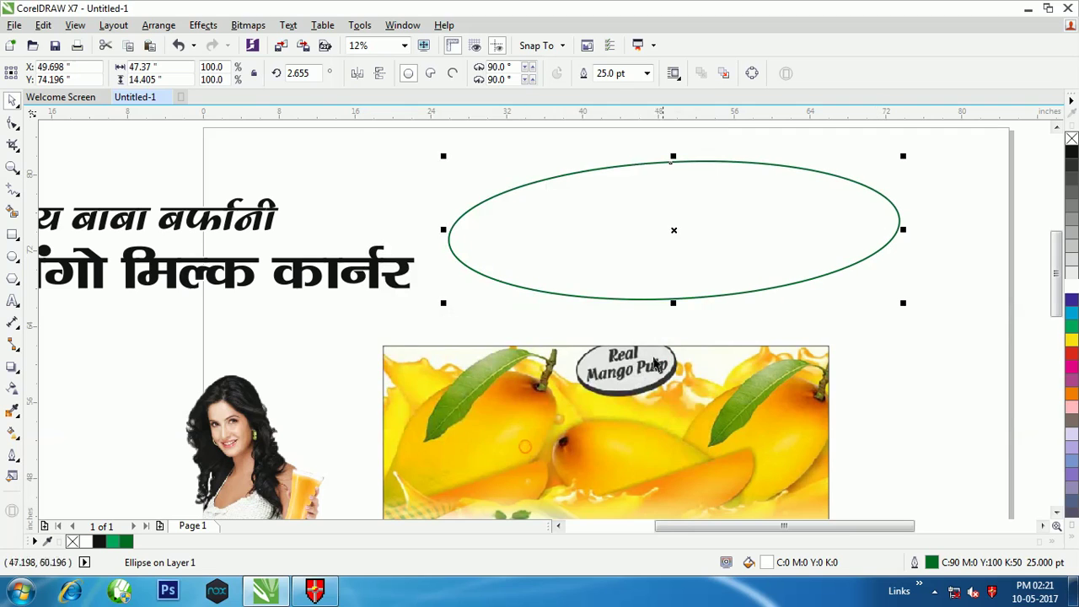
Step: Make an enlarged copy of the ellipse, about 49.8 by 17 inches, behind the white one and fill it dark green C90 M0 Y100 K50
drag(673, 303, 674, 319)
drag(906, 322, 917, 334)
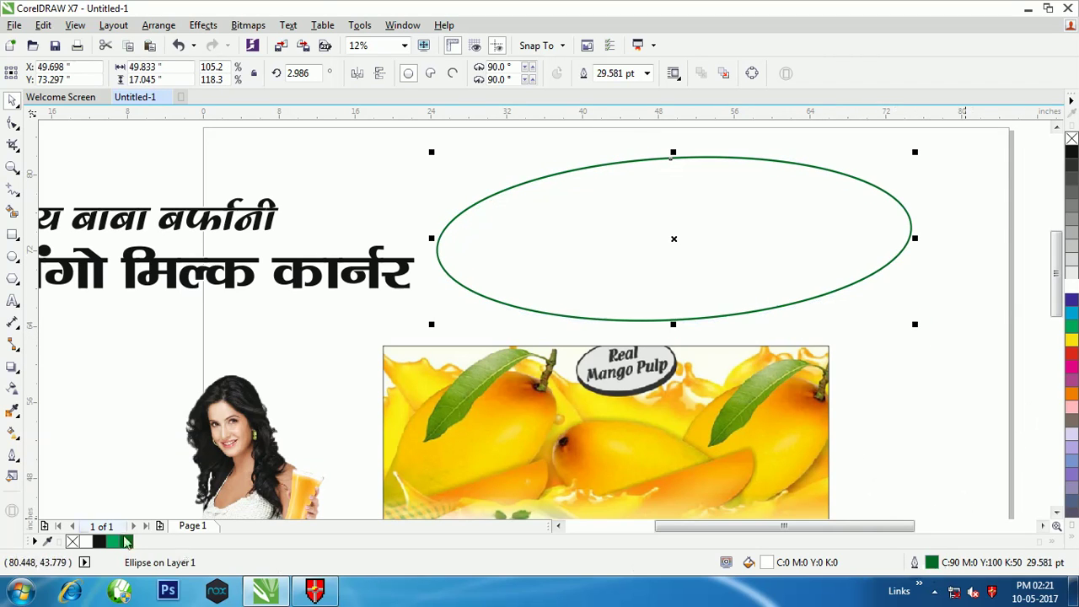
click(128, 542)
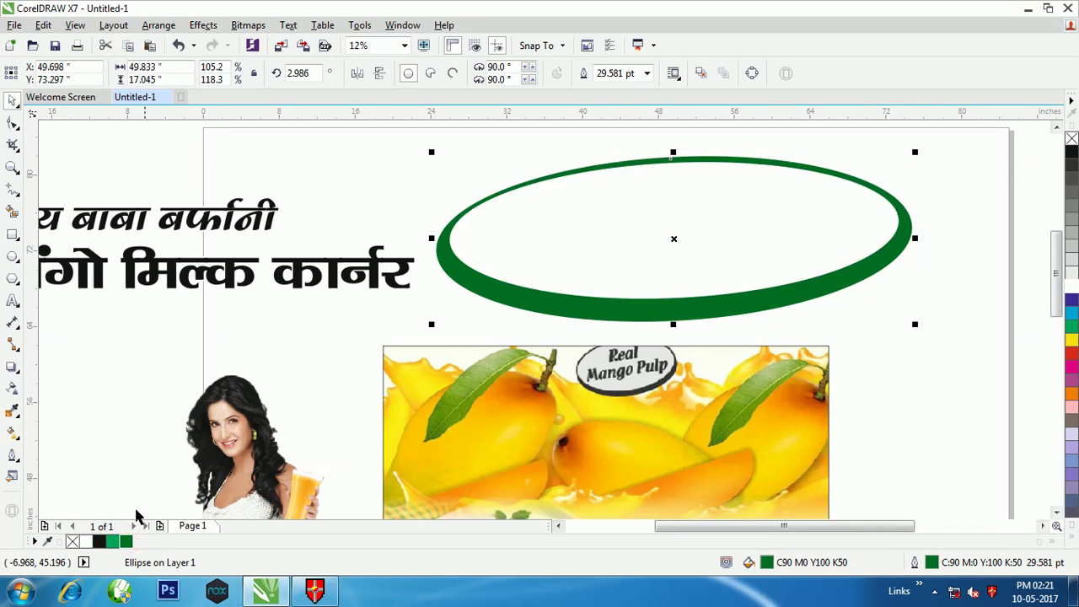
Step: Place the text "जय बाबा बर्फानी" inside the upper part of the white ellipse and rotate it about 2.2 degrees
click(882, 361)
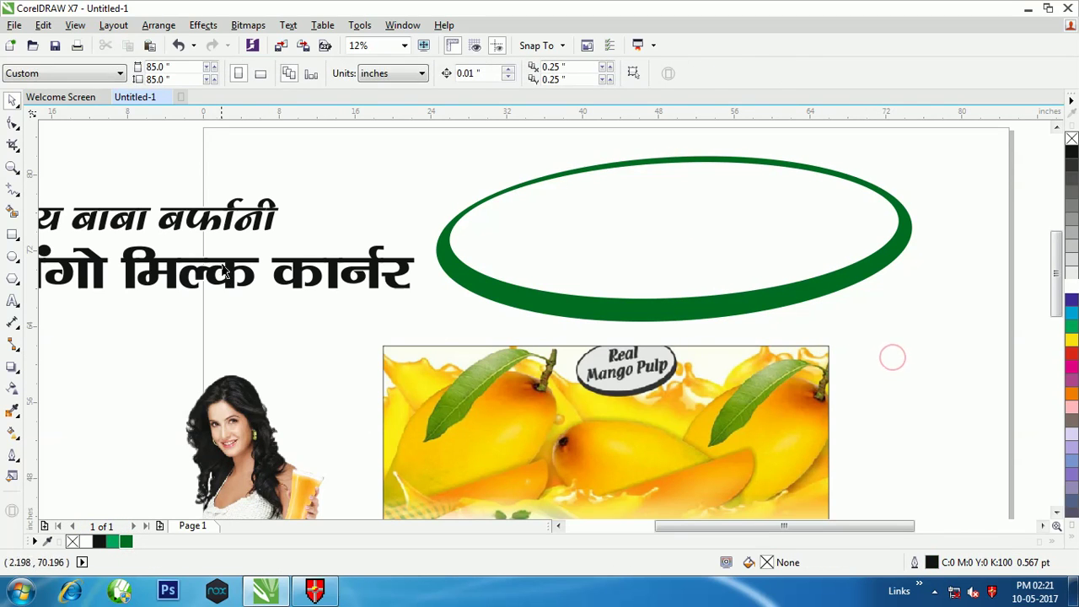
drag(200, 231, 736, 205)
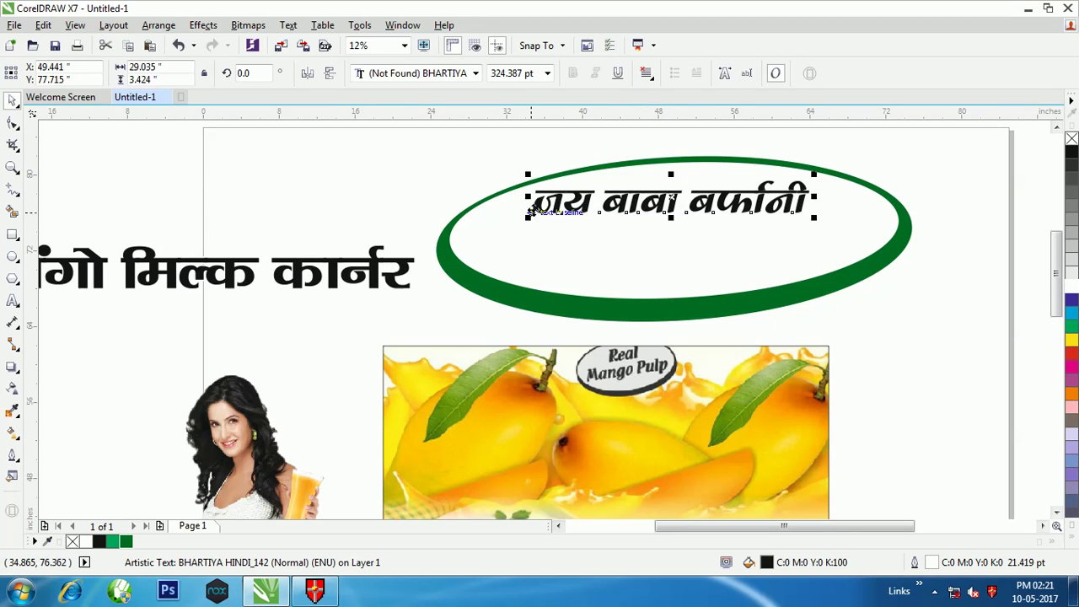
click(532, 208)
drag(527, 221, 532, 223)
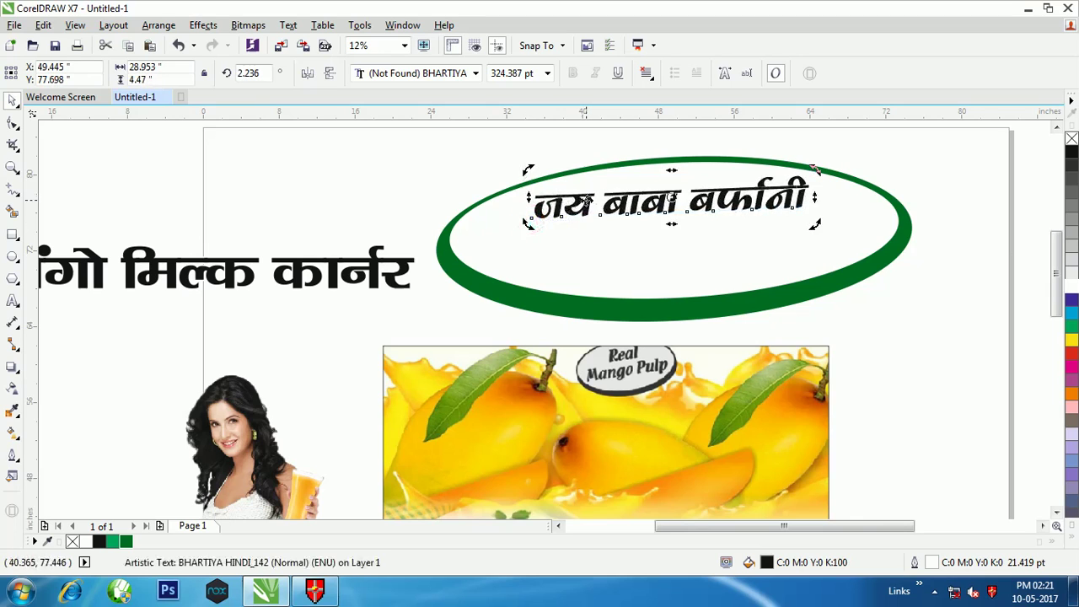
Step: Shift the tilted "जय बाबा बर्फानी" line slightly to the left and fill it dark green C90 M0 Y100 K50
click(588, 200)
drag(588, 202, 579, 200)
click(127, 542)
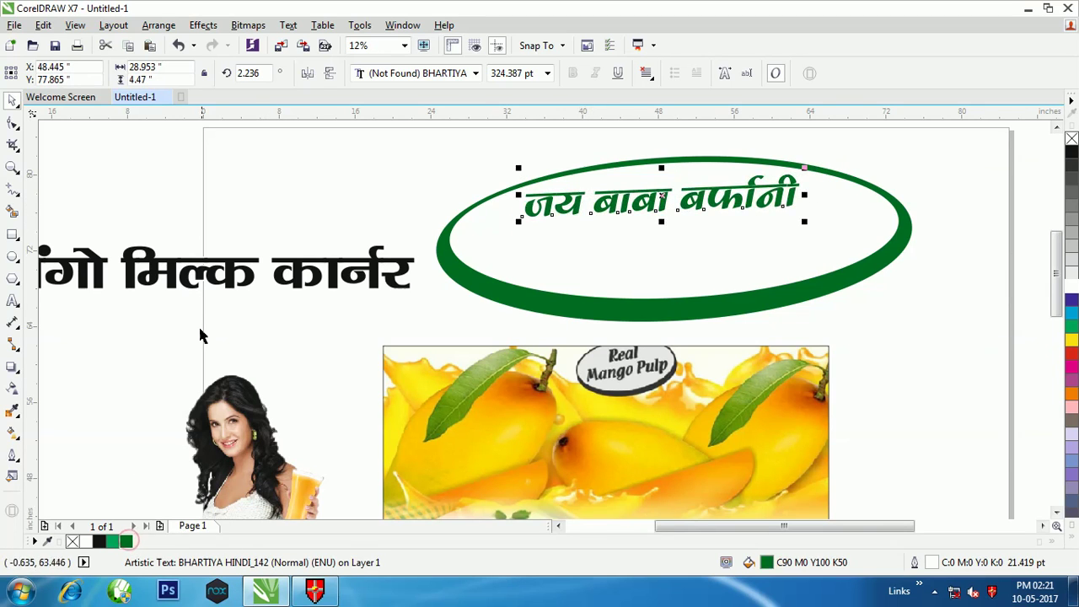
Step: Move the black shop-name text slightly down and left, and draw a rectangle about 42.9 by 7.3 inches across the ellipse's lower half
click(207, 272)
drag(206, 272, 182, 288)
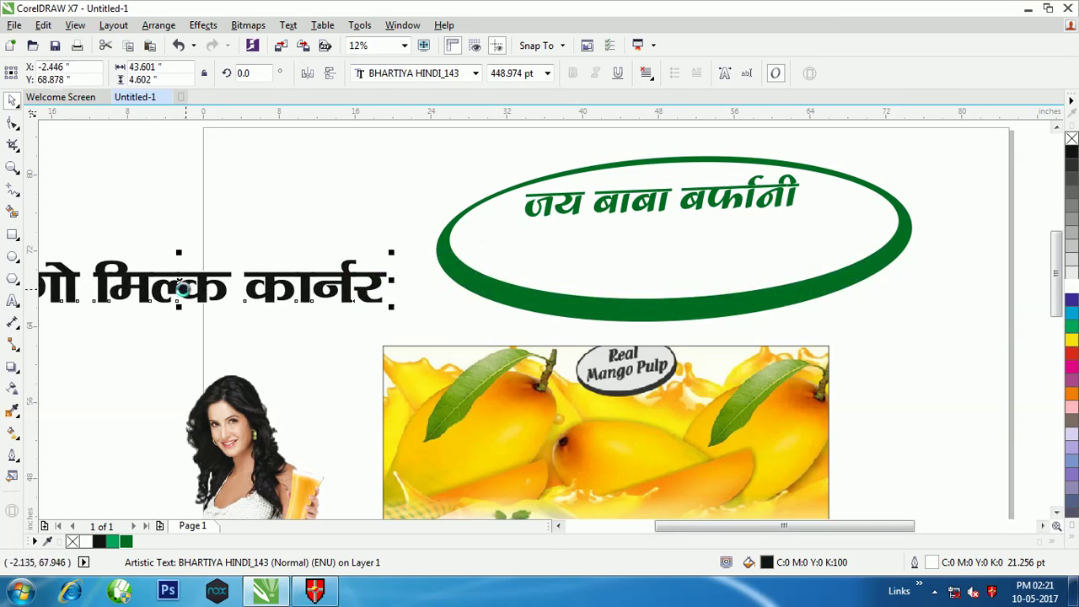
click(90, 173)
click(12, 236)
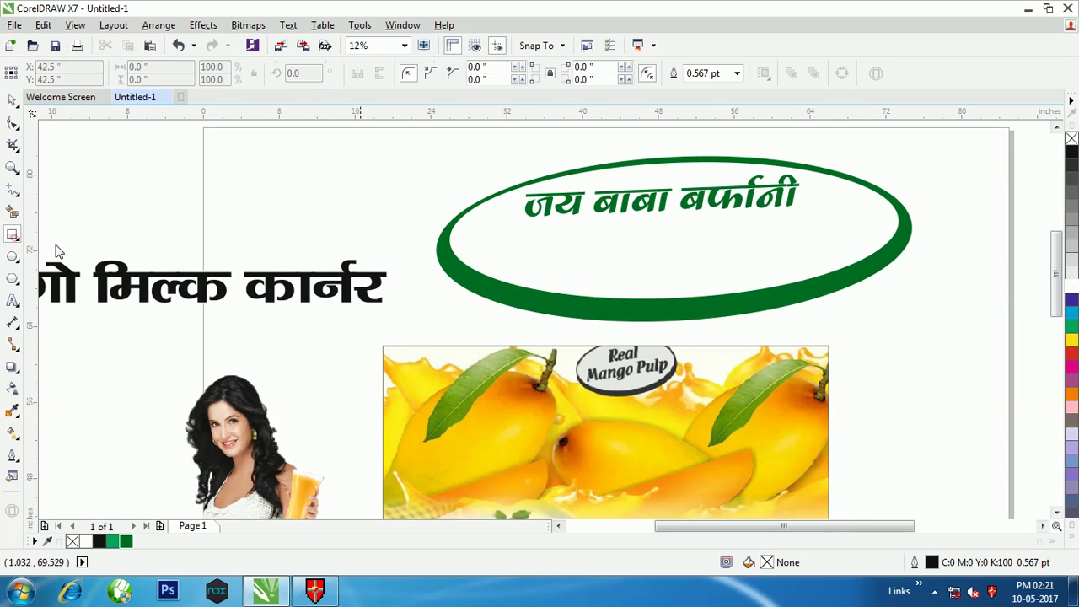
drag(476, 226, 886, 297)
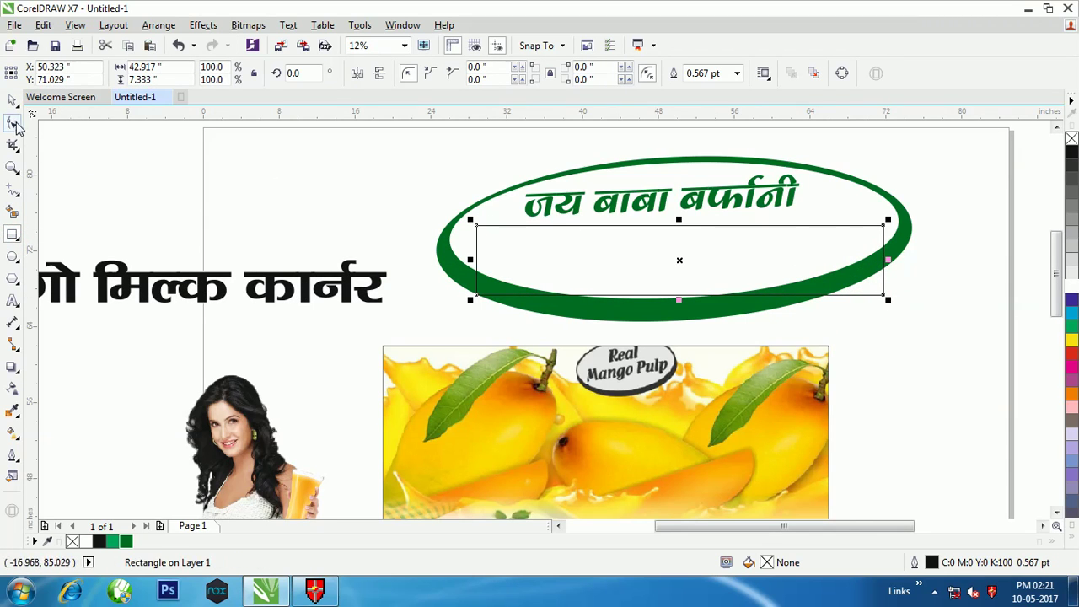
Step: Convert the rectangle to curves and reposition its four corner nodes into a tilted band that fits inside the white ellipse
click(13, 123)
key(ctrl+q)
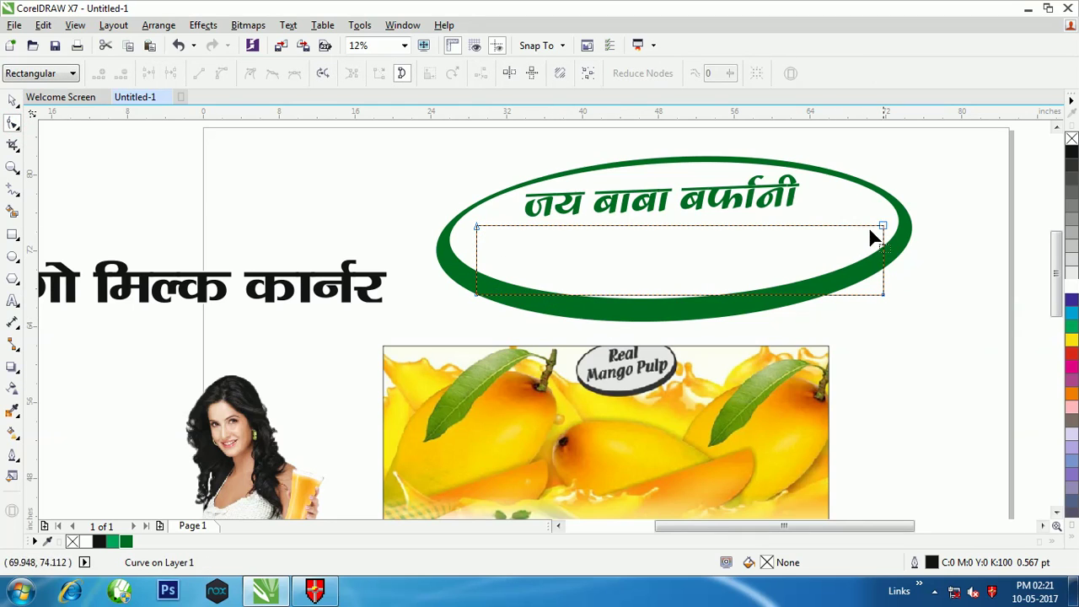
drag(884, 228, 860, 196)
drag(476, 227, 475, 218)
drag(476, 297, 474, 265)
drag(874, 297, 872, 245)
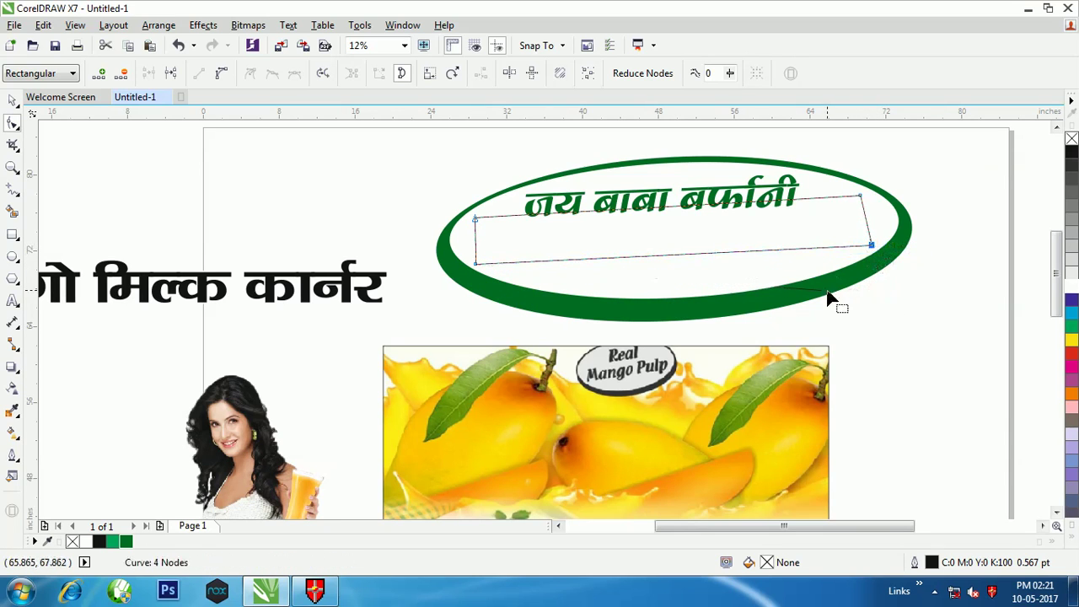
Step: Convert the band's lower and upper edges to curves and bow both downward, following the ellipse below the green heading
scroll(690, 213, up, 2)
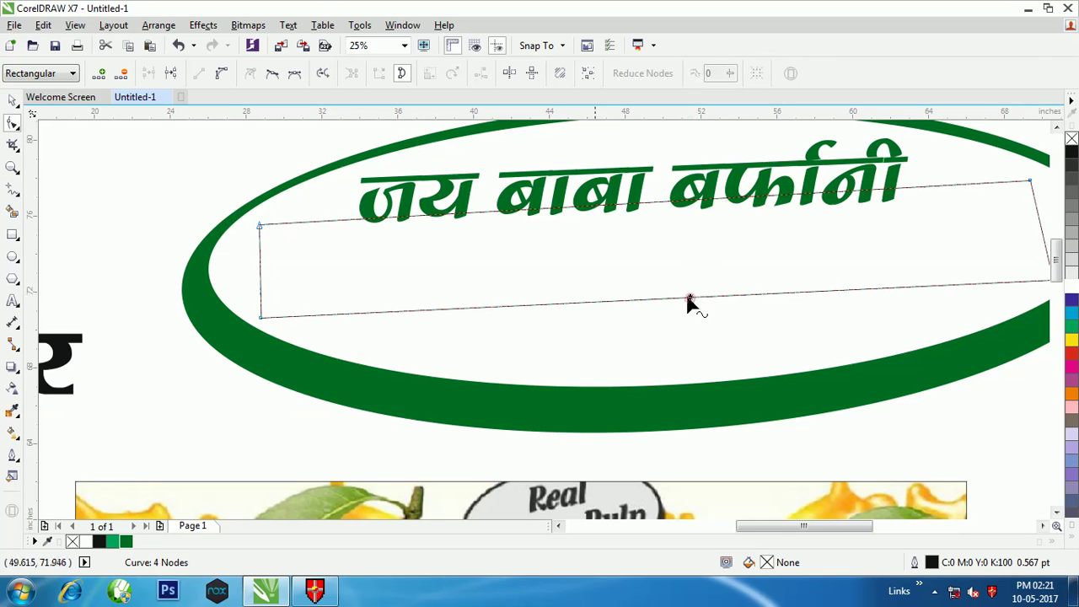
click(691, 300)
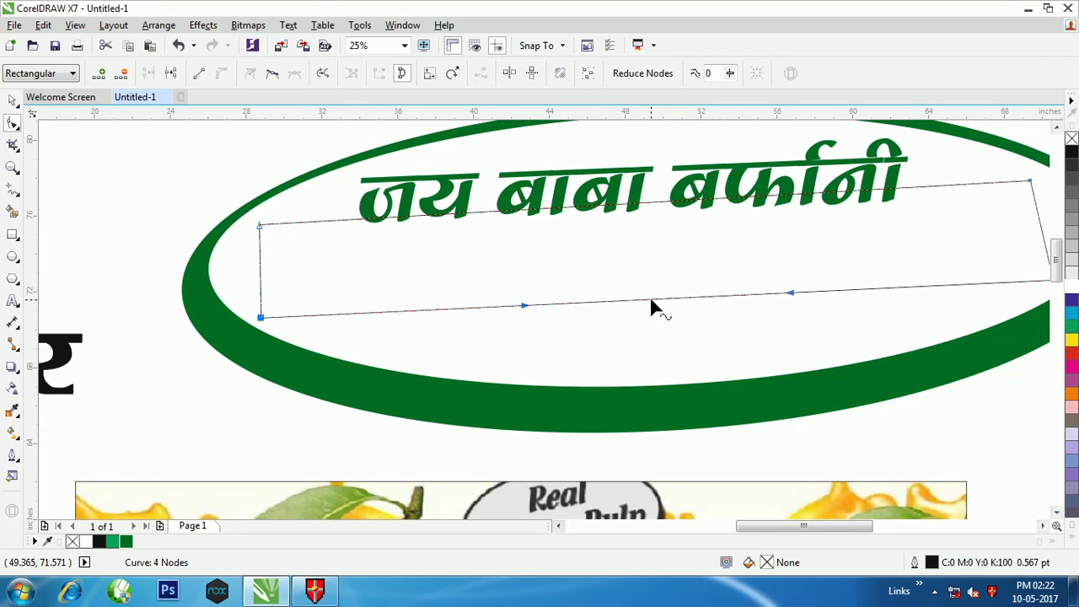
drag(650, 303, 658, 368)
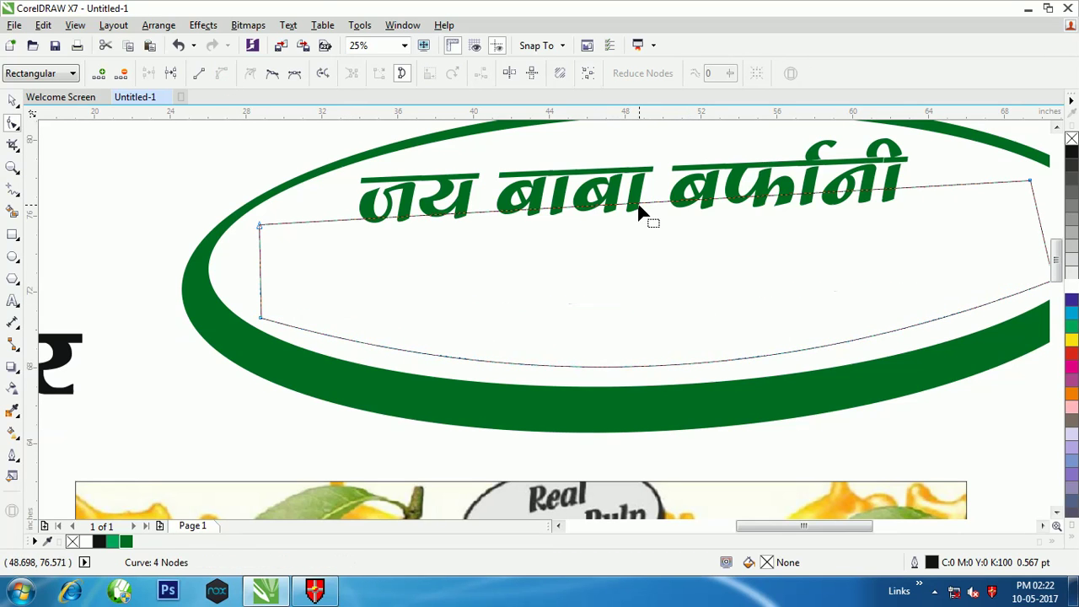
click(637, 210)
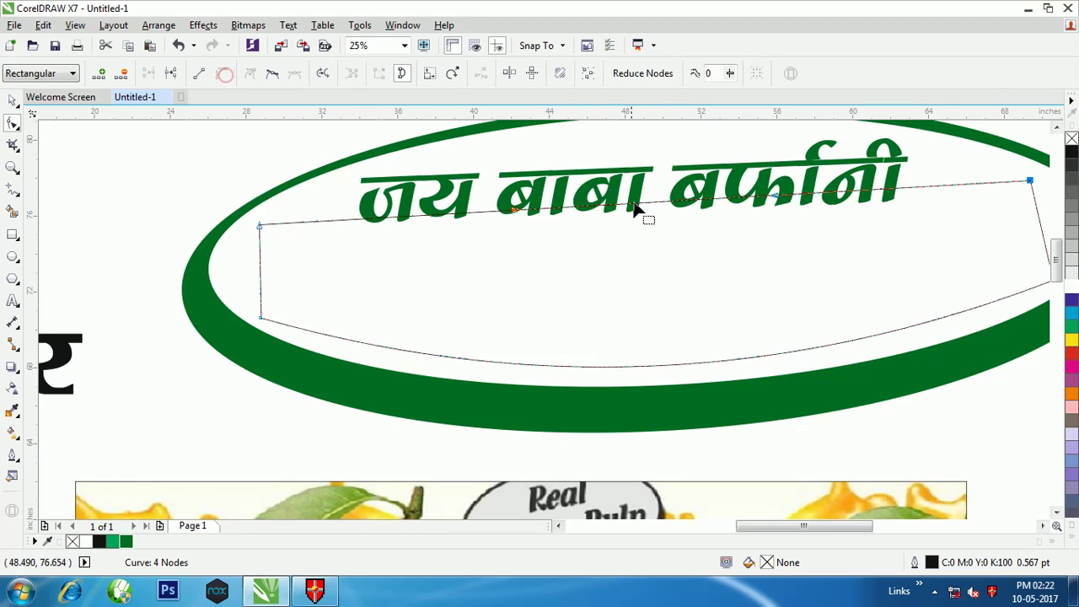
drag(631, 204, 642, 236)
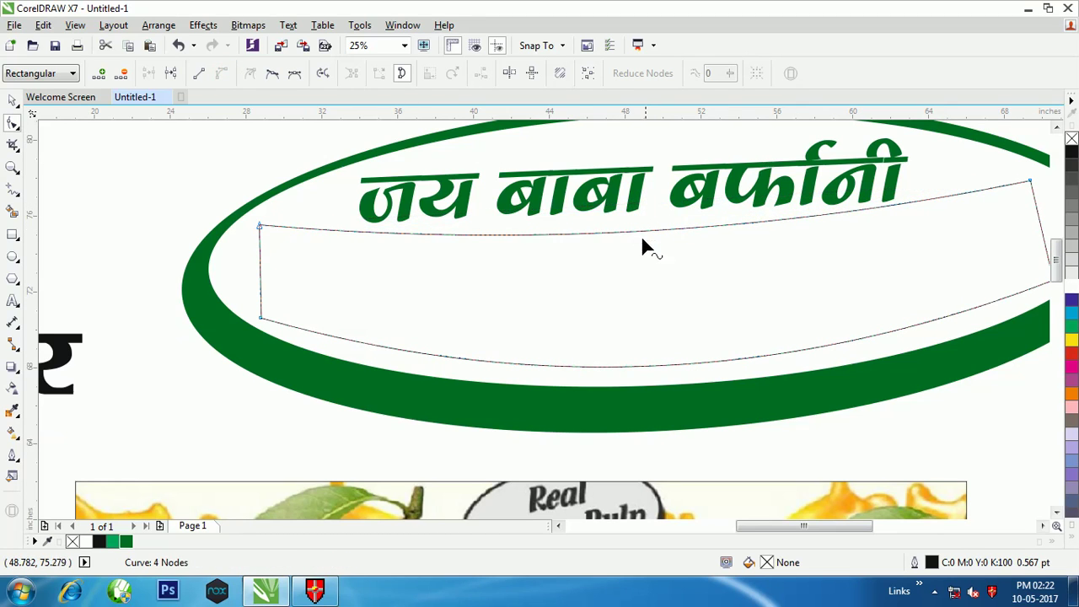
scroll(583, 239, down, 2)
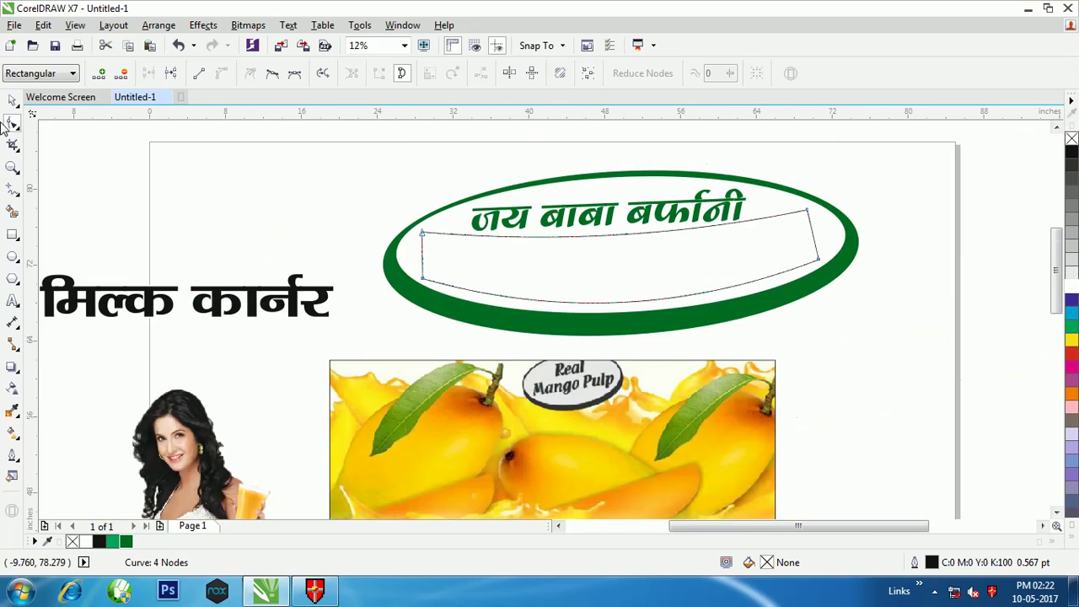
click(13, 101)
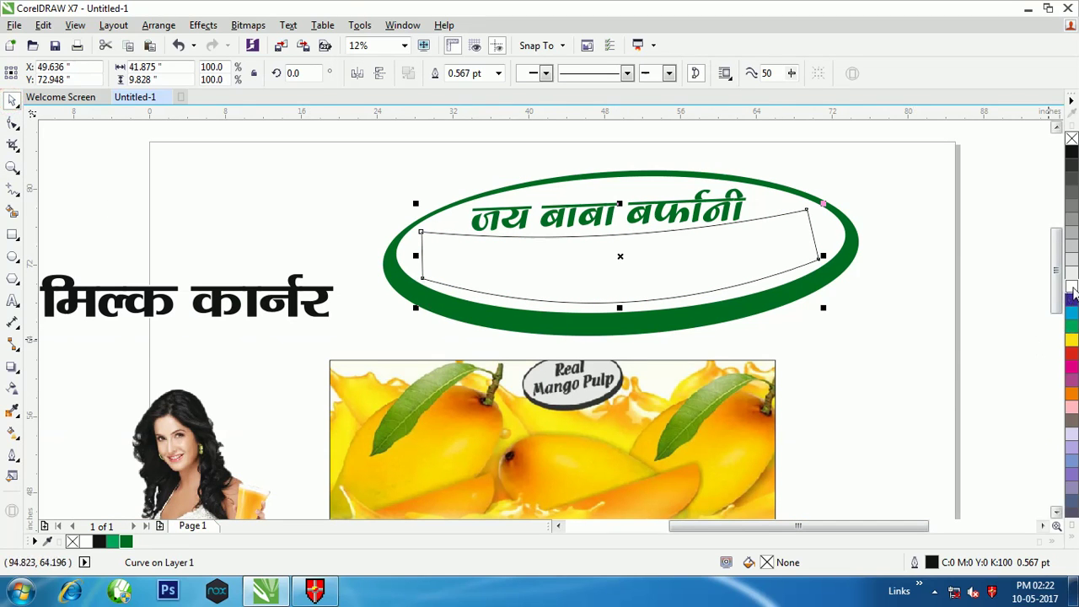
click(898, 363)
Step: Apply an envelope taken from the curved band shape to the text "मैंगो मिल्क कार्नर"
click(289, 295)
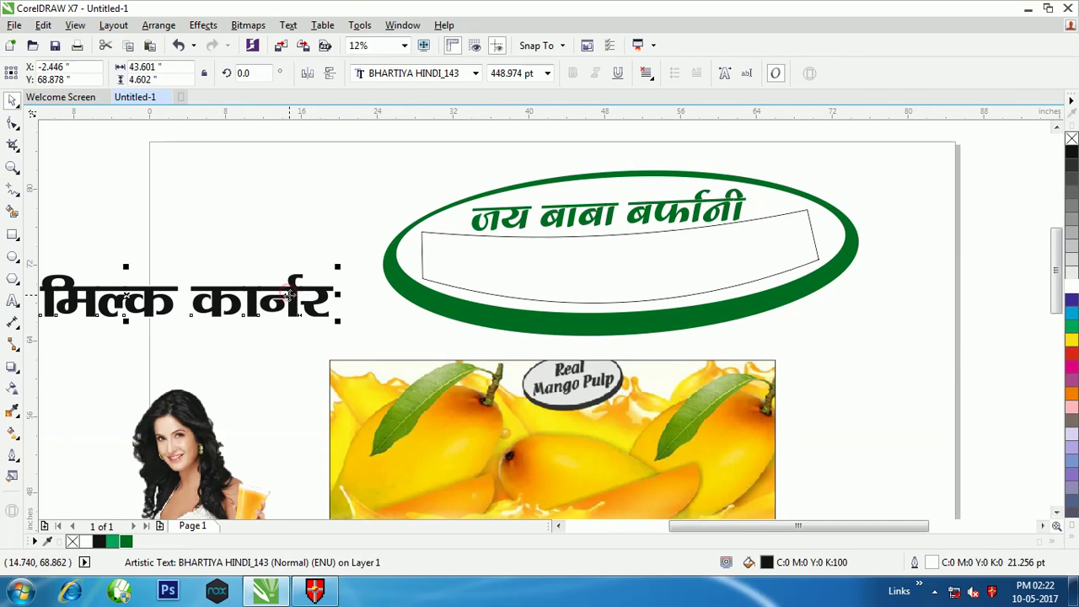
click(203, 24)
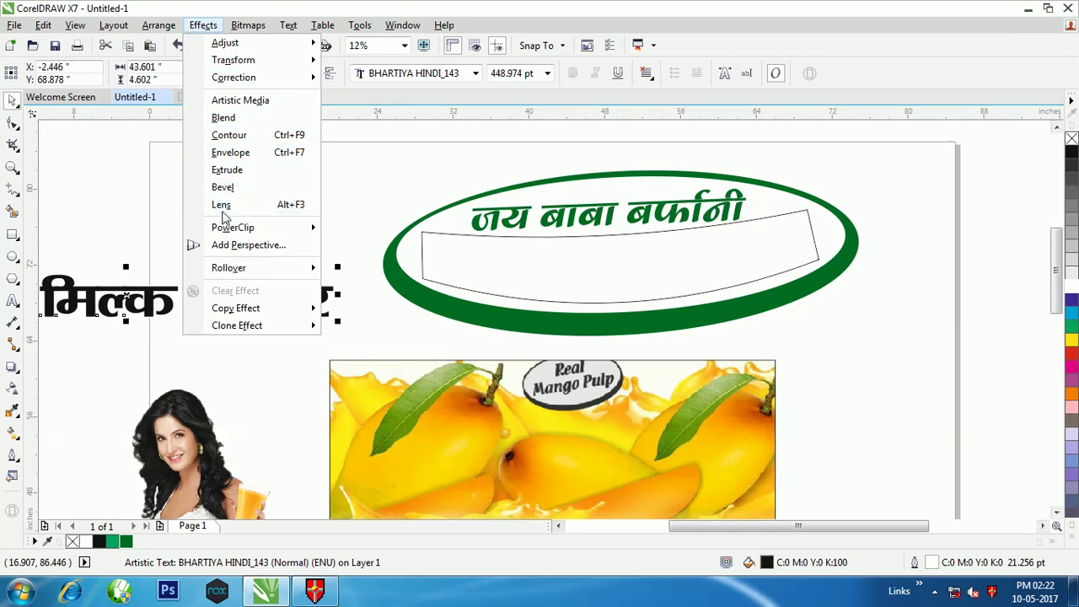
click(230, 156)
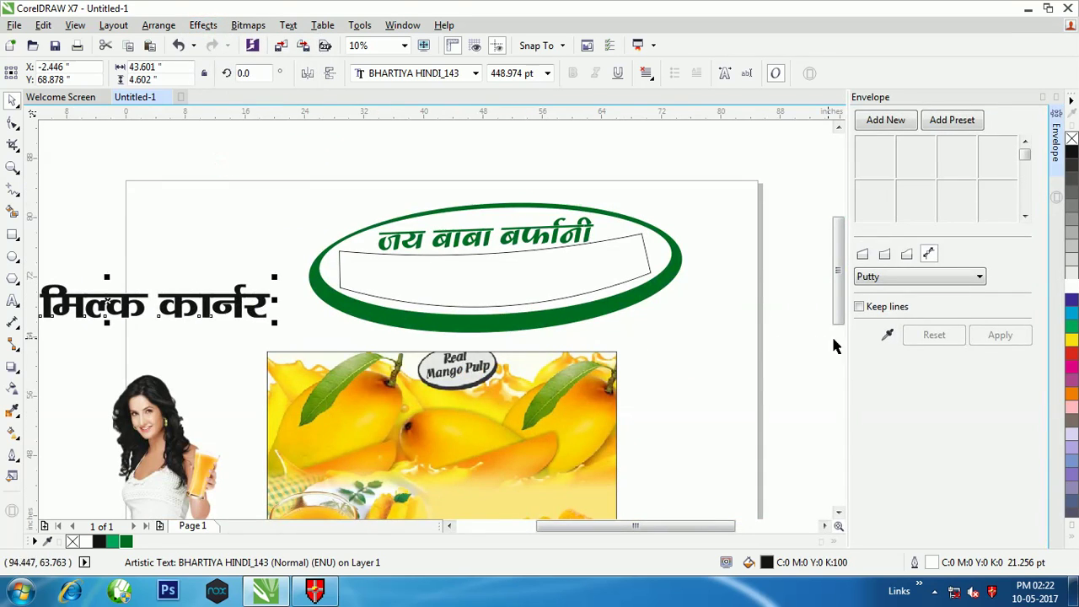
click(887, 334)
click(523, 293)
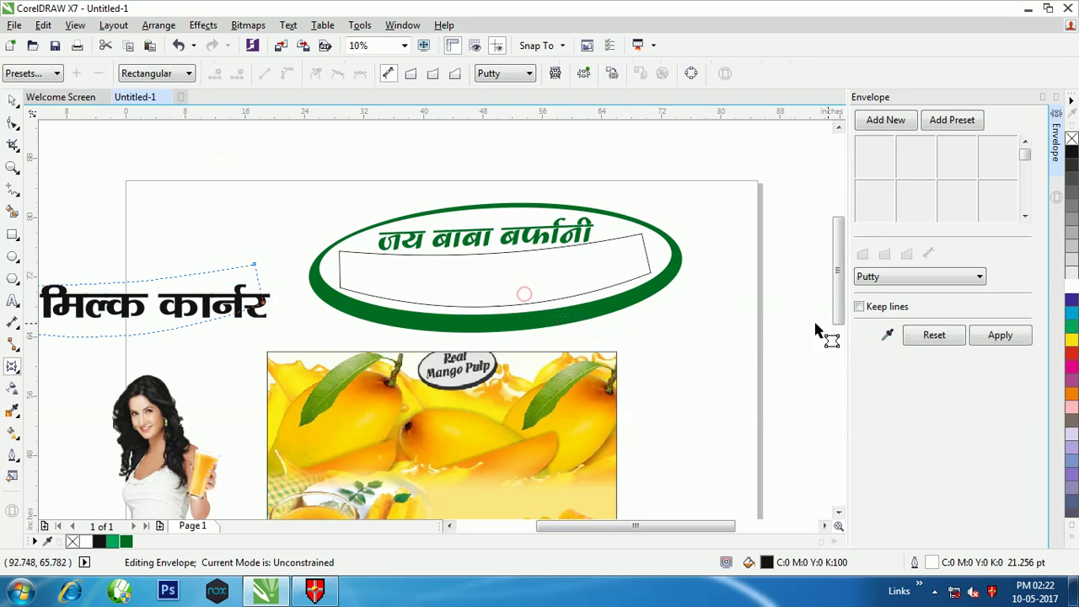
click(994, 336)
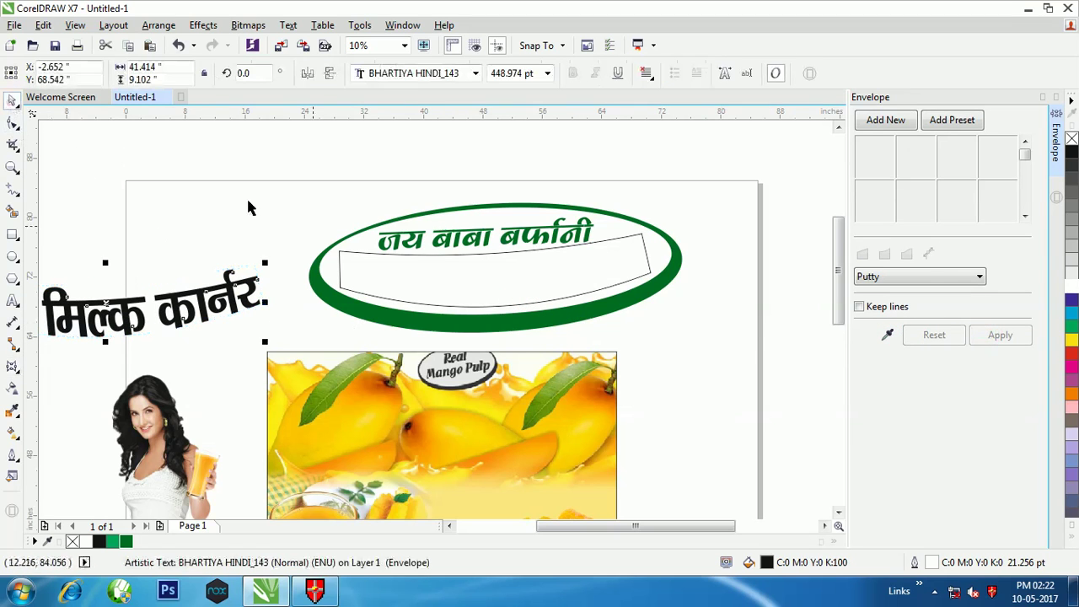
key(space)
click(1056, 97)
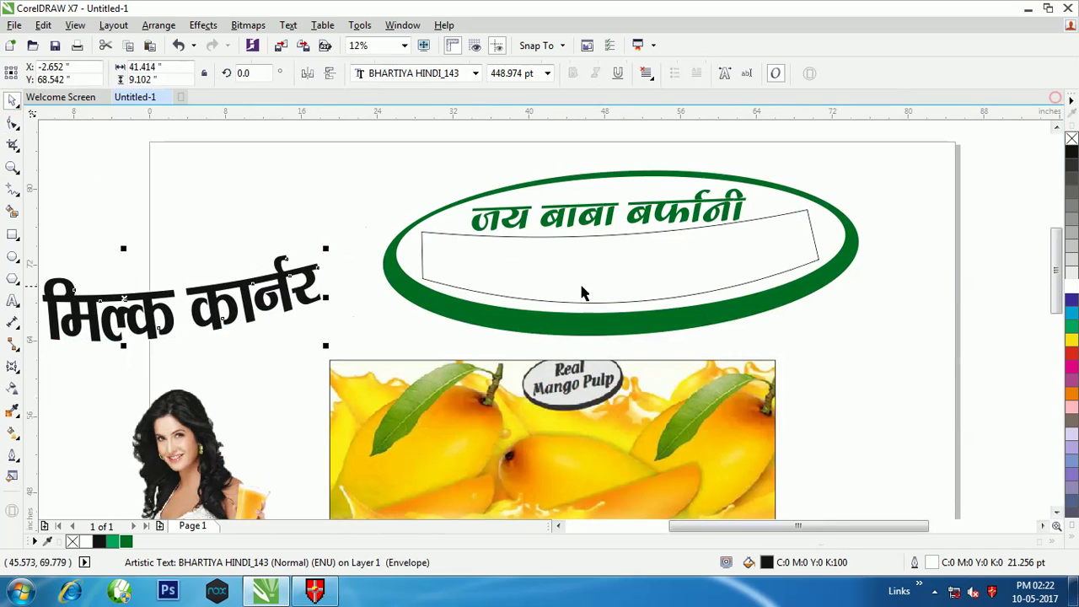
Step: Delete the curved guide shape and place the warped "मैंगो मिल्क कार्नर" text inside the ellipse below the green line
click(485, 238)
key(Delete)
click(272, 293)
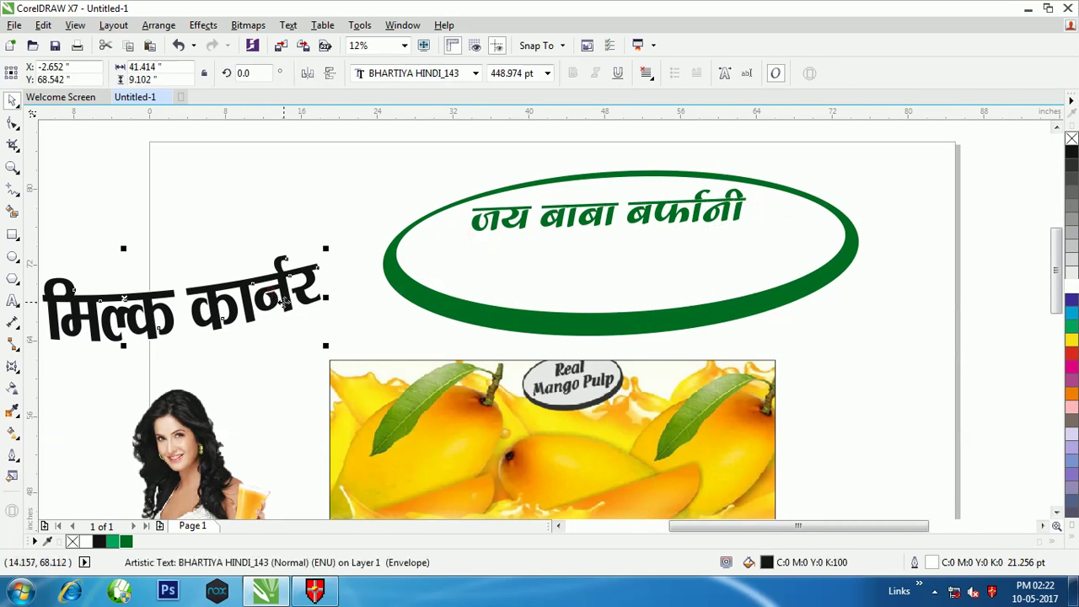
drag(270, 291, 760, 249)
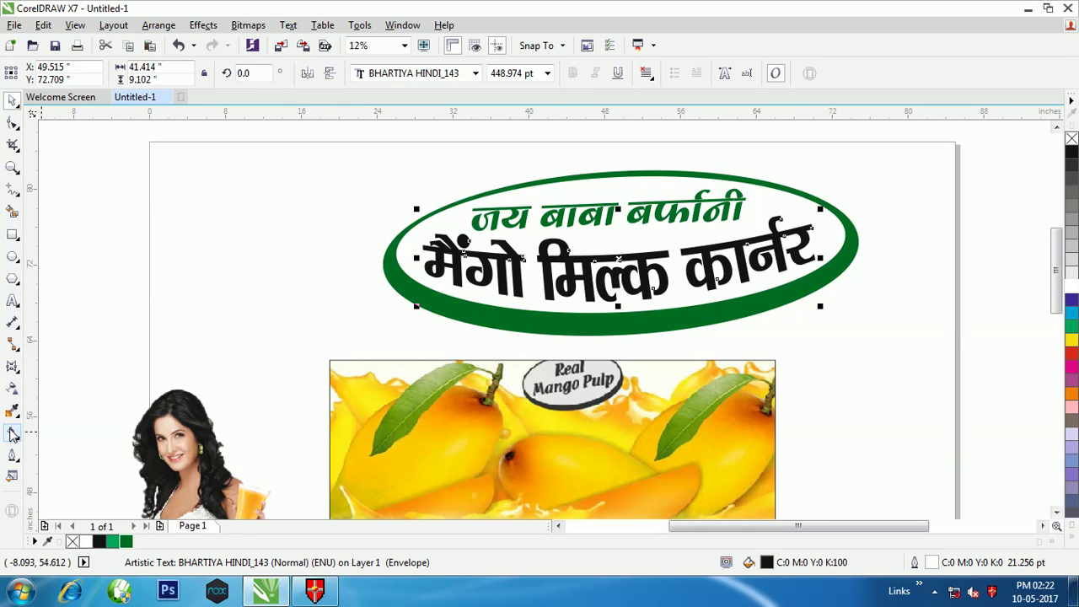
Step: Apply a vertical fountain fill to "मैंगो मिल्क कार्नर", running from red at the bottom to orange at the top
click(12, 434)
scroll(662, 241, up, 2)
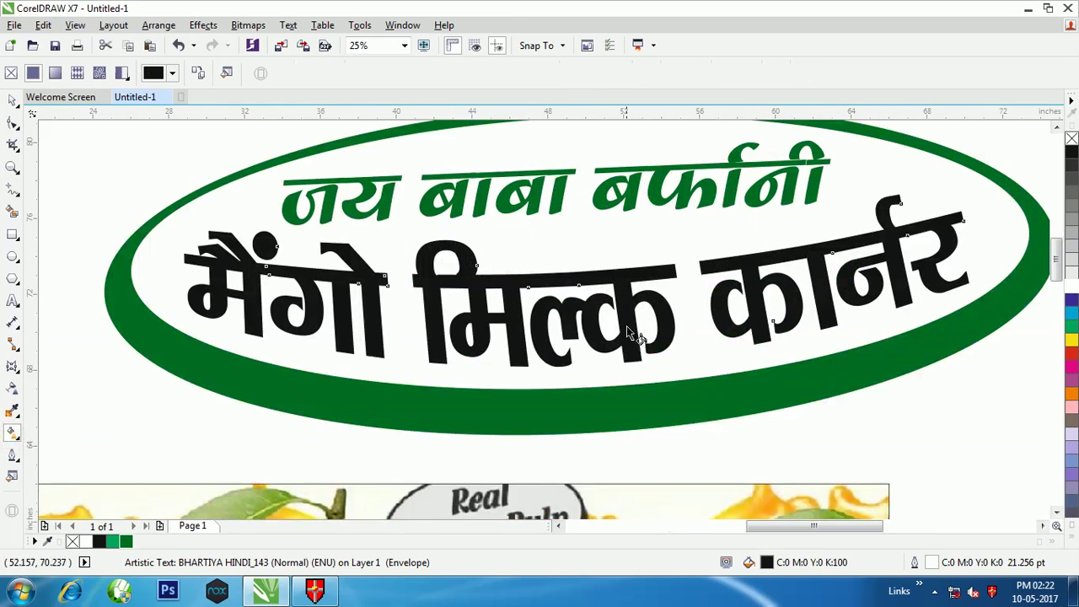
drag(634, 353, 633, 257)
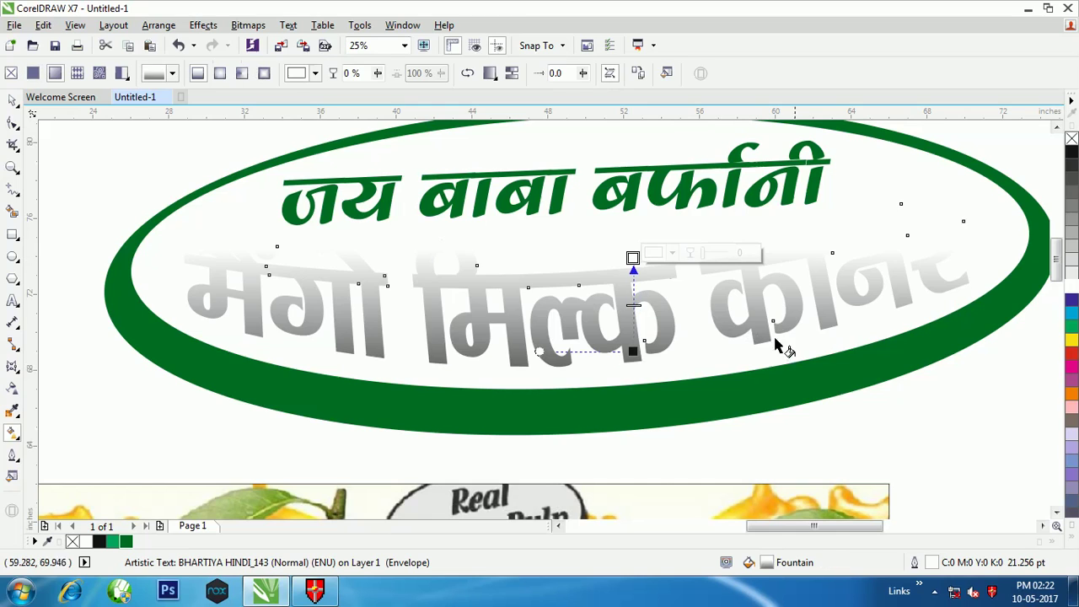
click(1071, 393)
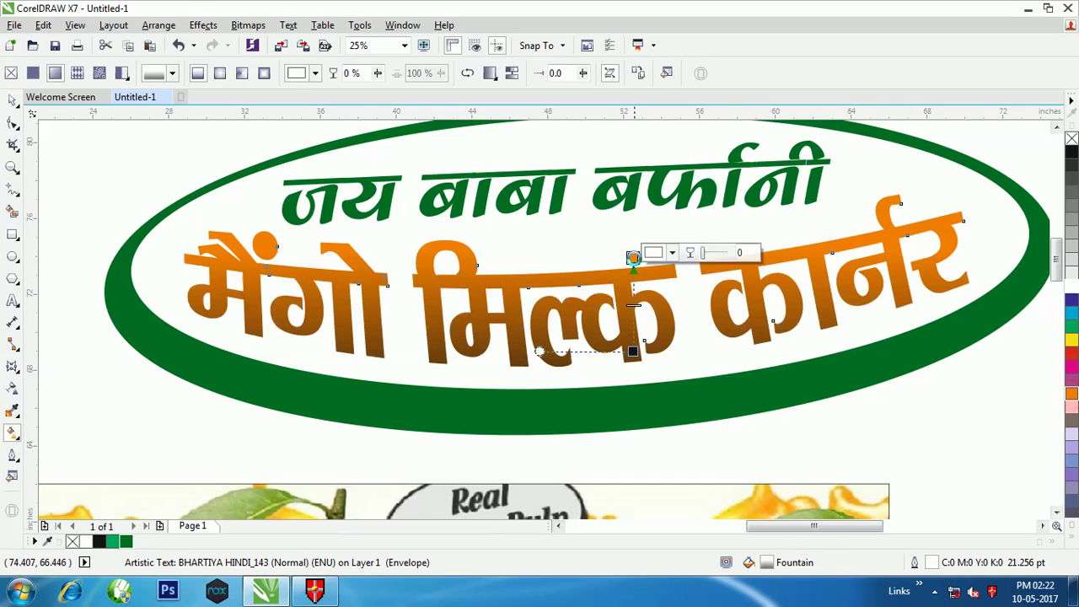
drag(1070, 354, 633, 353)
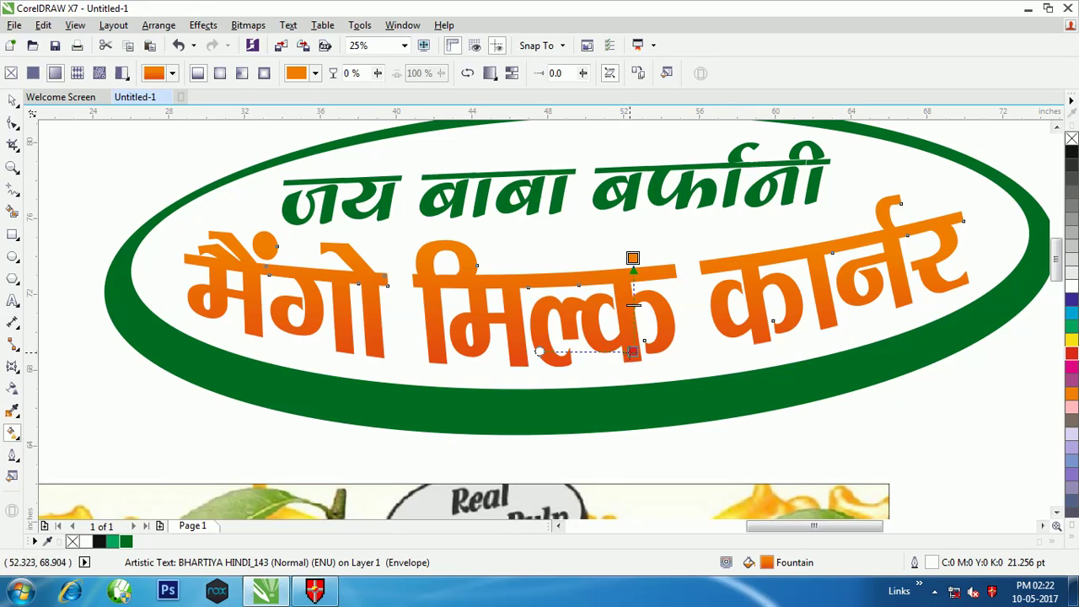
click(632, 339)
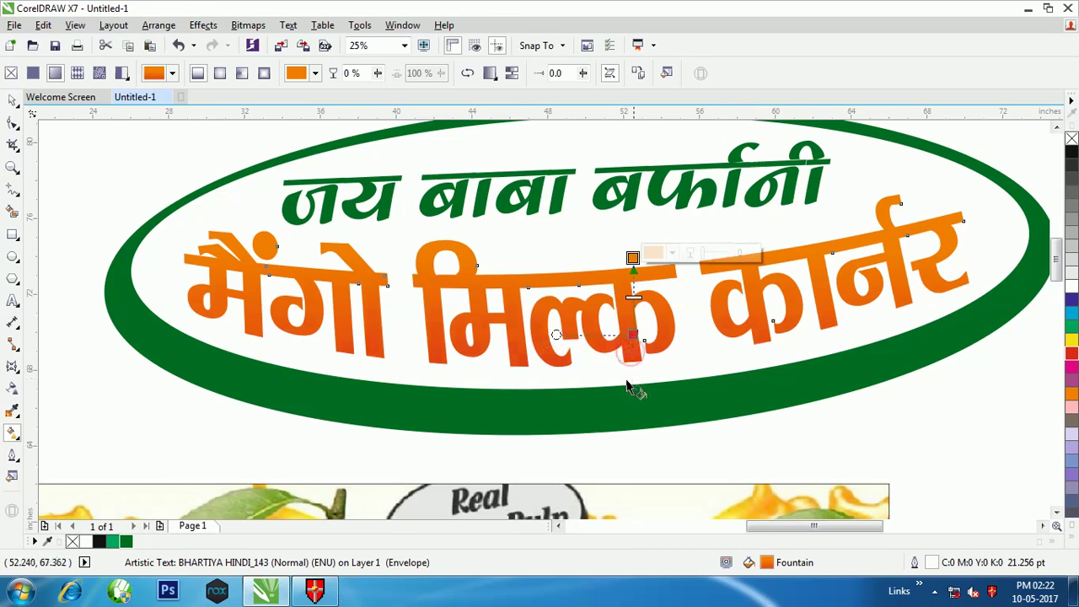
Step: Enlarge the gradient-filled shop name to about 43.4 by 9.5 inches and adjust its position within the ellipse
click(13, 101)
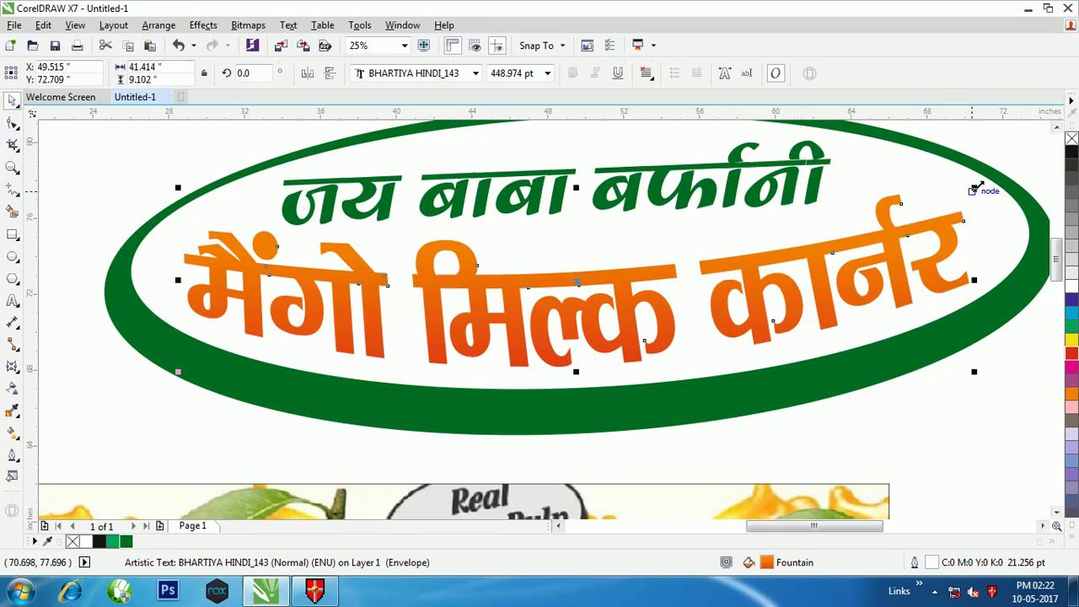
drag(976, 188, 998, 175)
drag(843, 246, 844, 244)
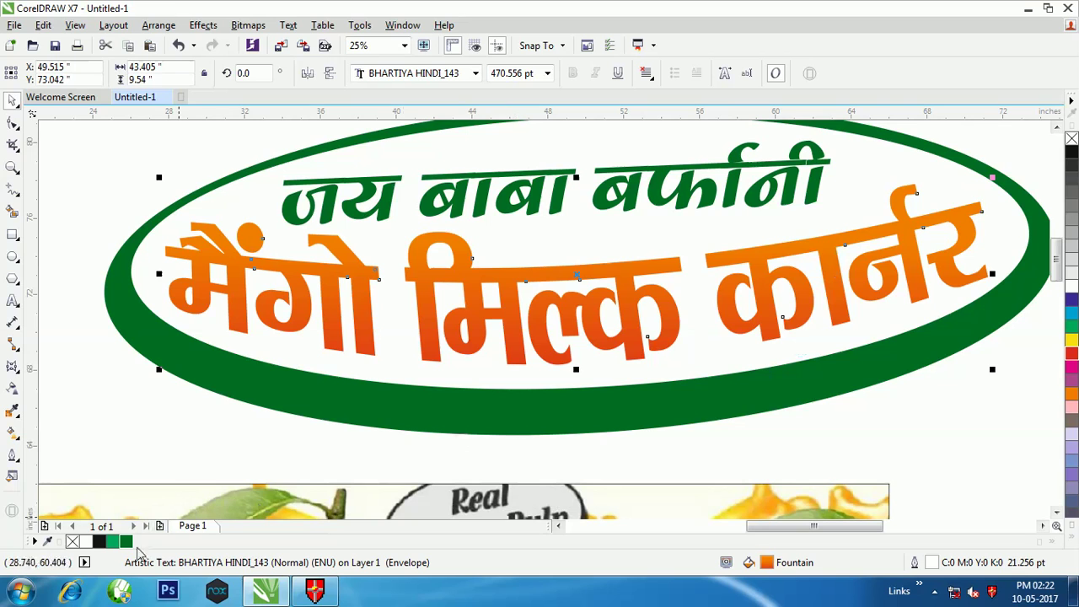
Step: Make a copy of the shop name with dark green C90 M0 Y100 K50 fill and outline, offset slightly downward behind the orange text
click(124, 542)
right_click(122, 542)
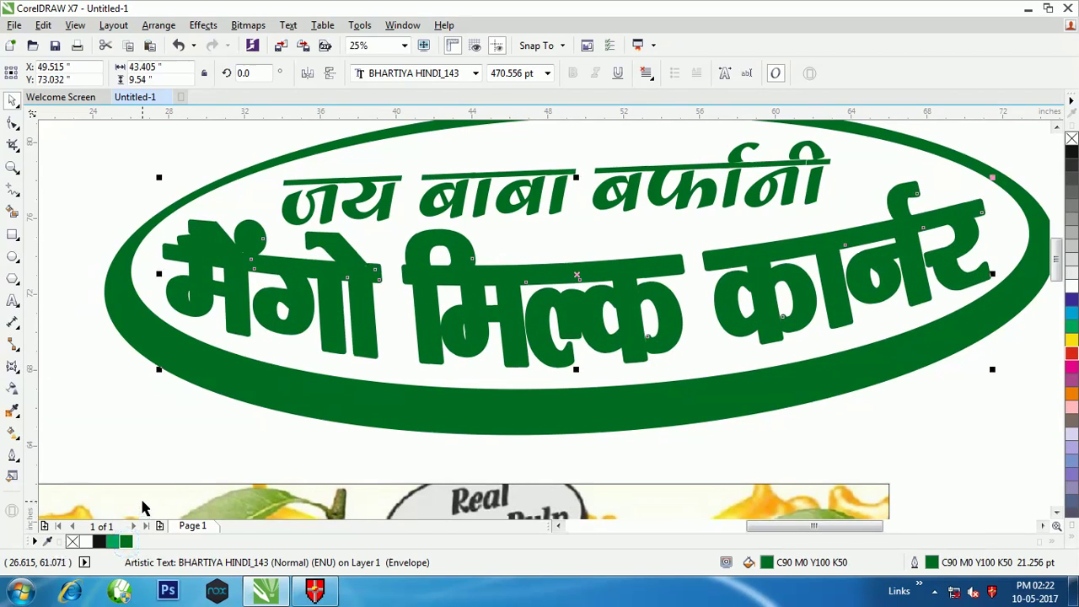
key(Down)
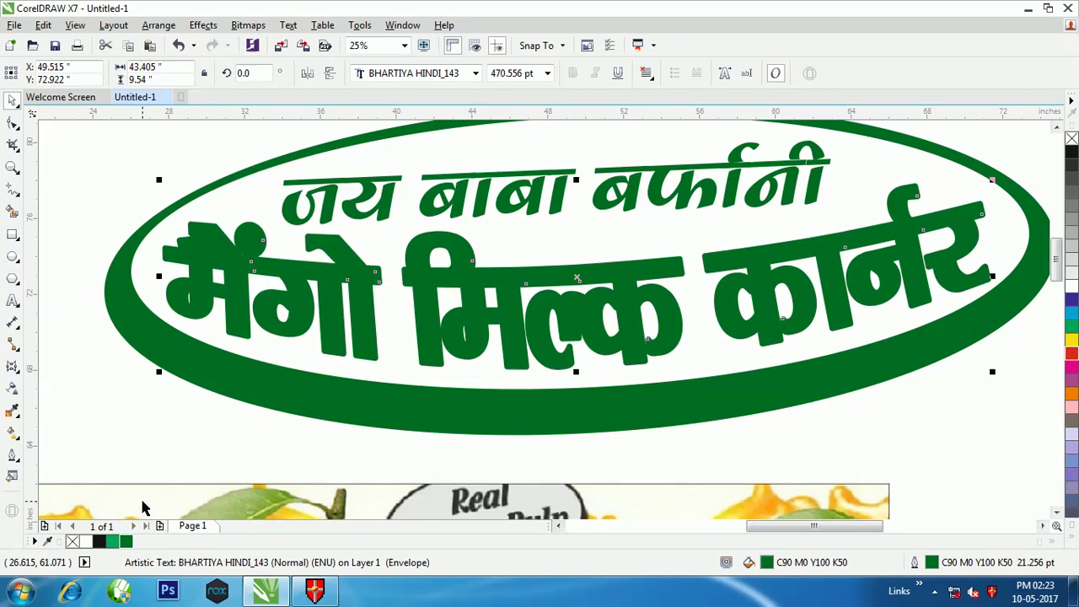
key(Down)
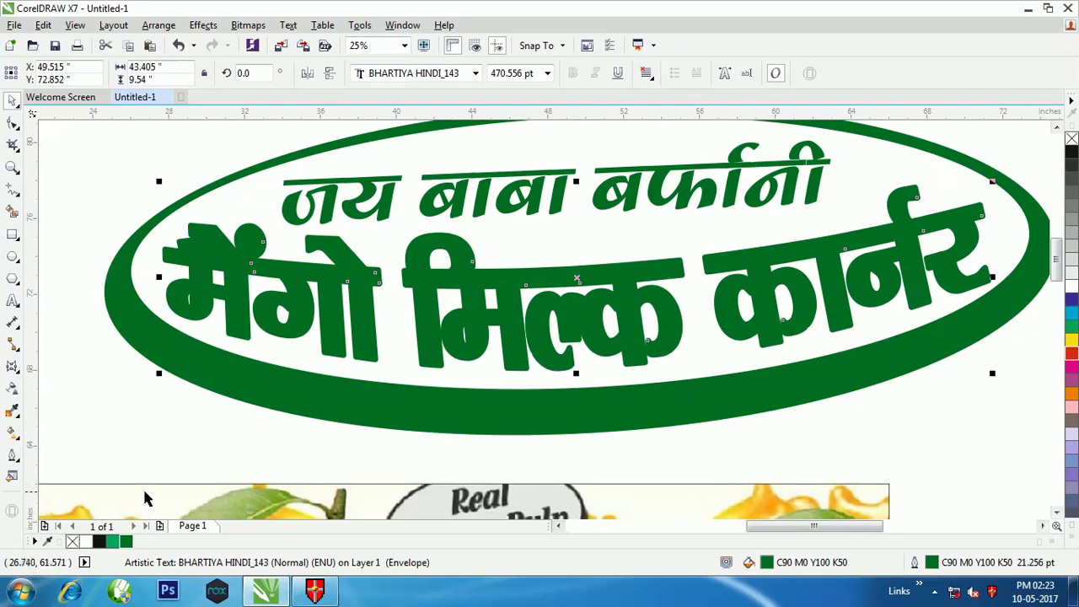
key(ctrl+Page_Down)
scroll(424, 288, down, 1)
click(199, 234)
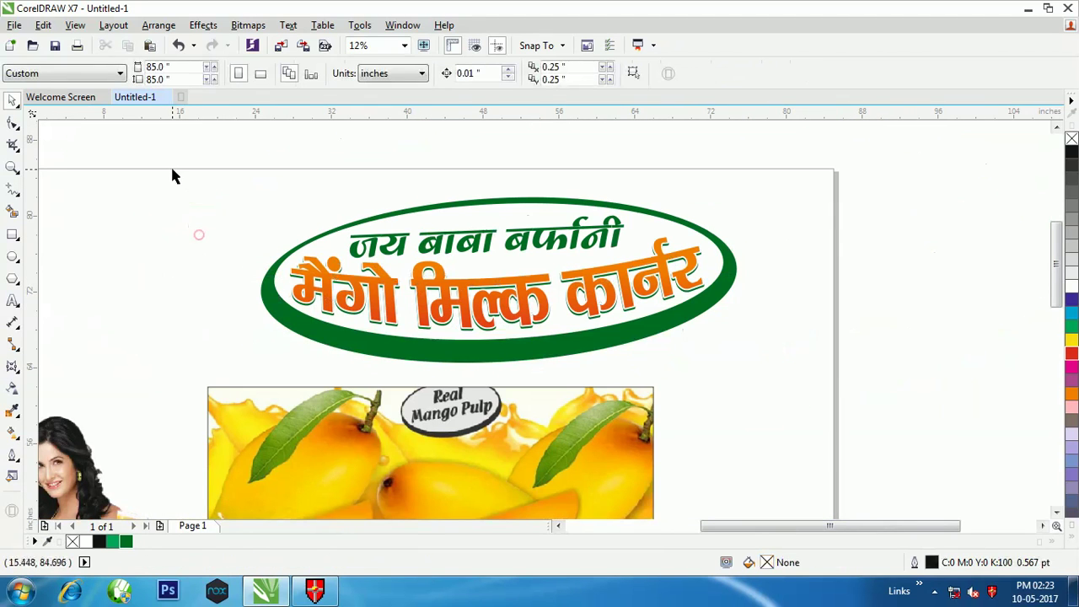
Step: Group the ellipse badge with its two text lines and move the group onto the upper part of the mango banner
drag(179, 165, 792, 389)
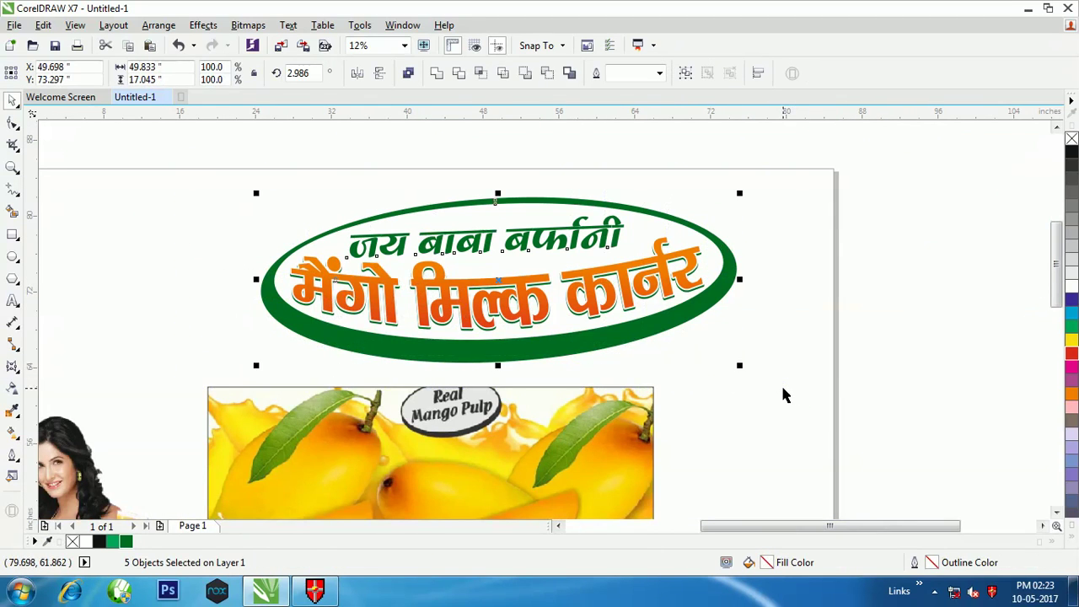
key(ctrl+g)
scroll(582, 278, down, 1)
drag(539, 297, 495, 383)
scroll(466, 411, up, 1)
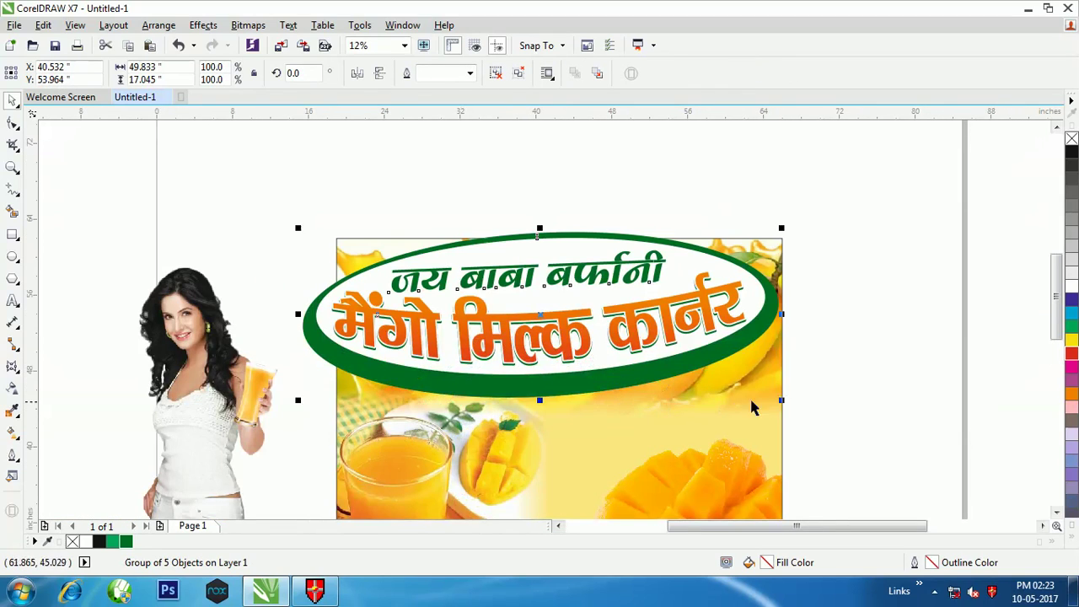
Step: Enlarge the badge group to about 52.5 by 18 inches, center it horizontally on the banner and shift it slightly upward
drag(784, 400, 810, 420)
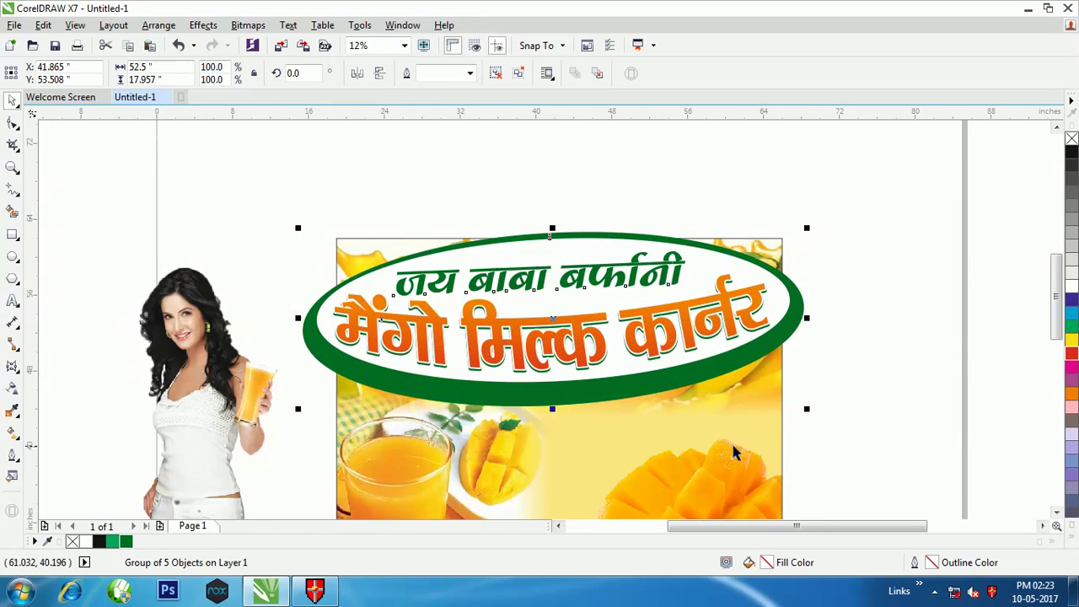
key(c)
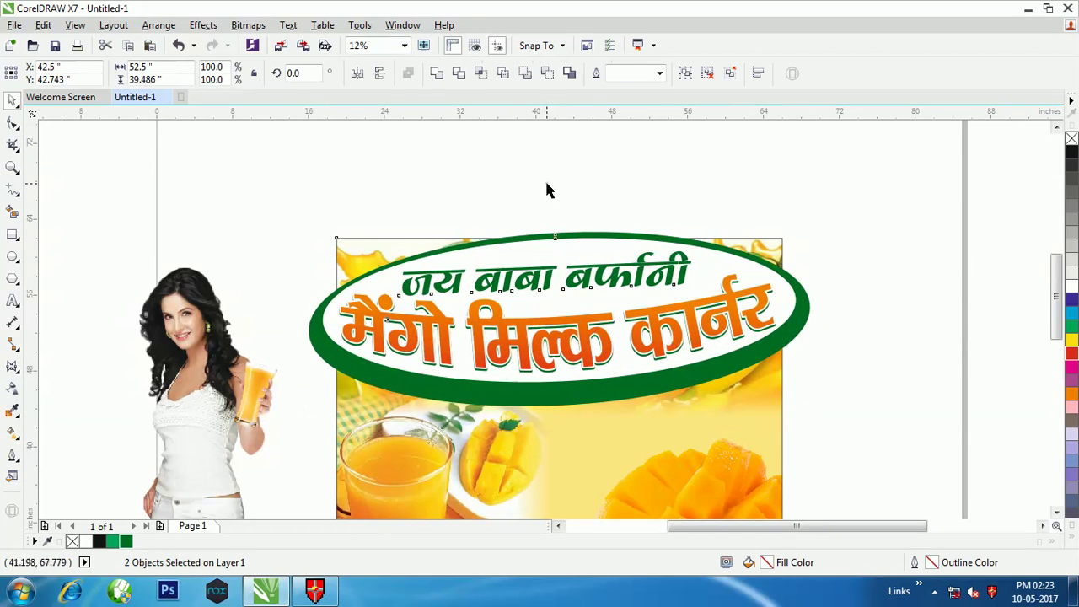
click(546, 190)
drag(595, 337, 595, 329)
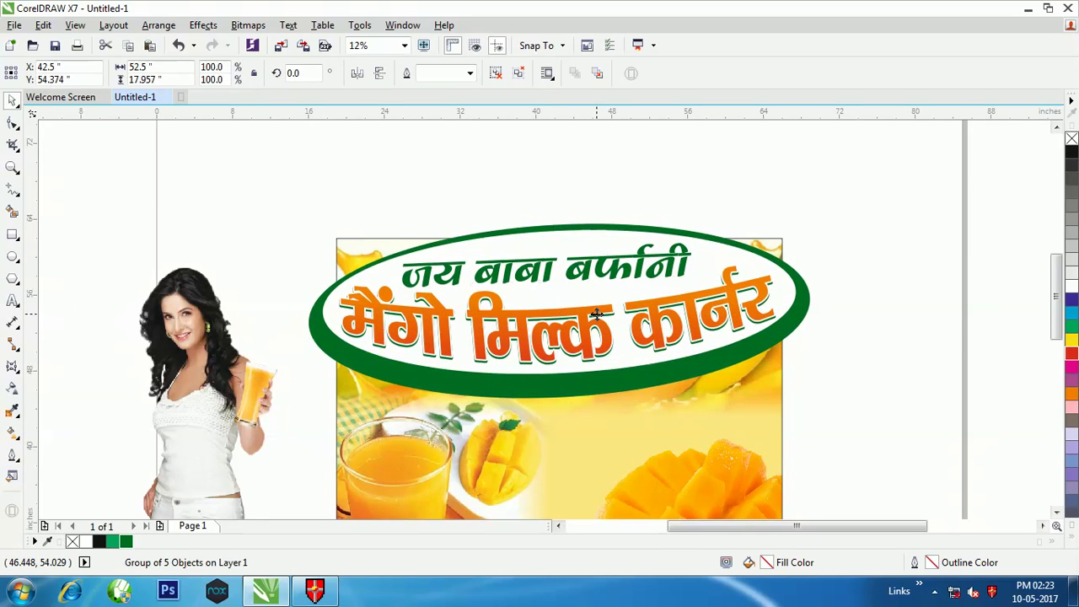
Step: PowerClip the badge group inside the mango banner rectangle
right_click(596, 311)
click(653, 193)
click(634, 442)
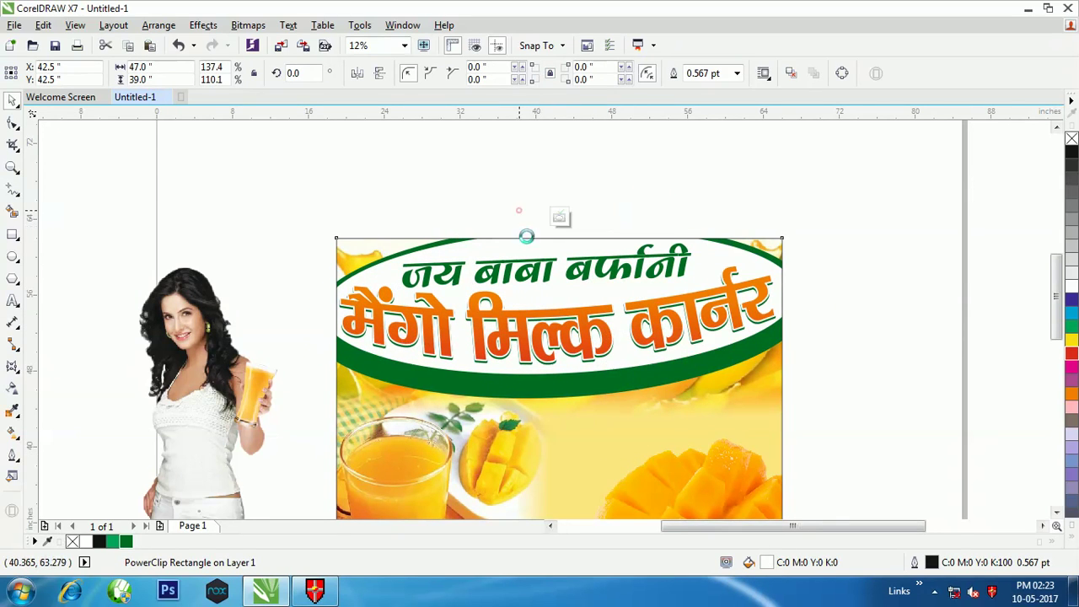
Step: Edit the banner's PowerClip contents to shrink the badge to about 50.1 by 17.1 inches and shift it slightly upward
click(518, 216)
drag(812, 398, 802, 397)
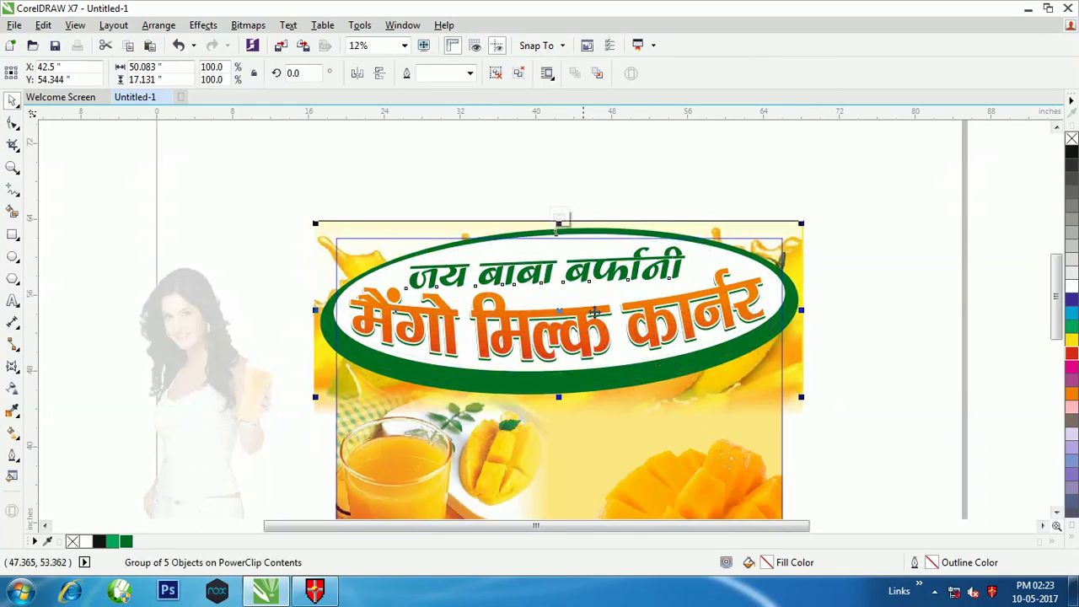
click(564, 218)
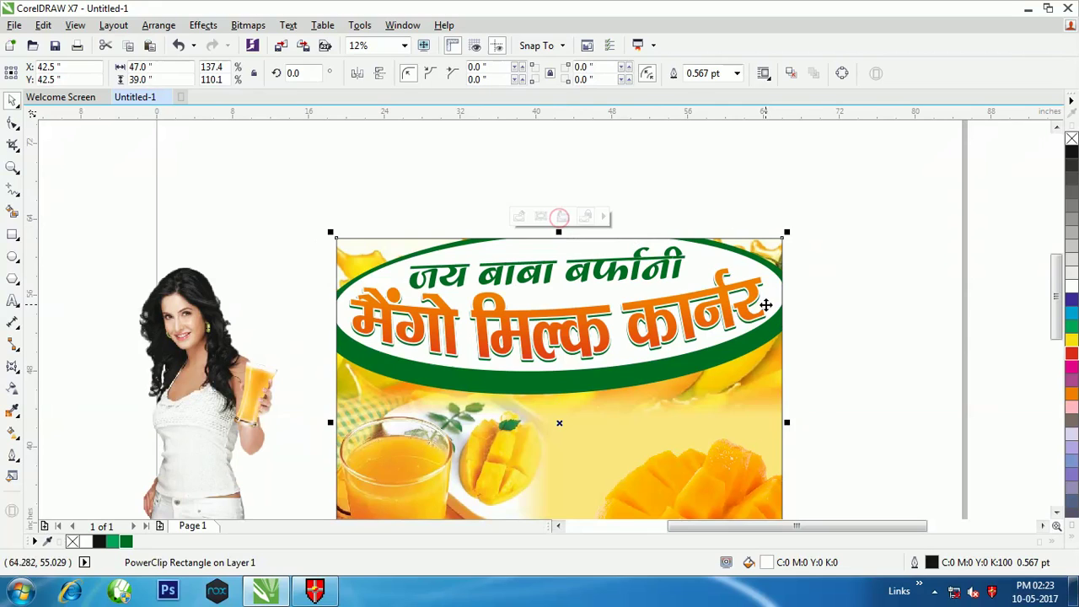
click(878, 326)
click(551, 282)
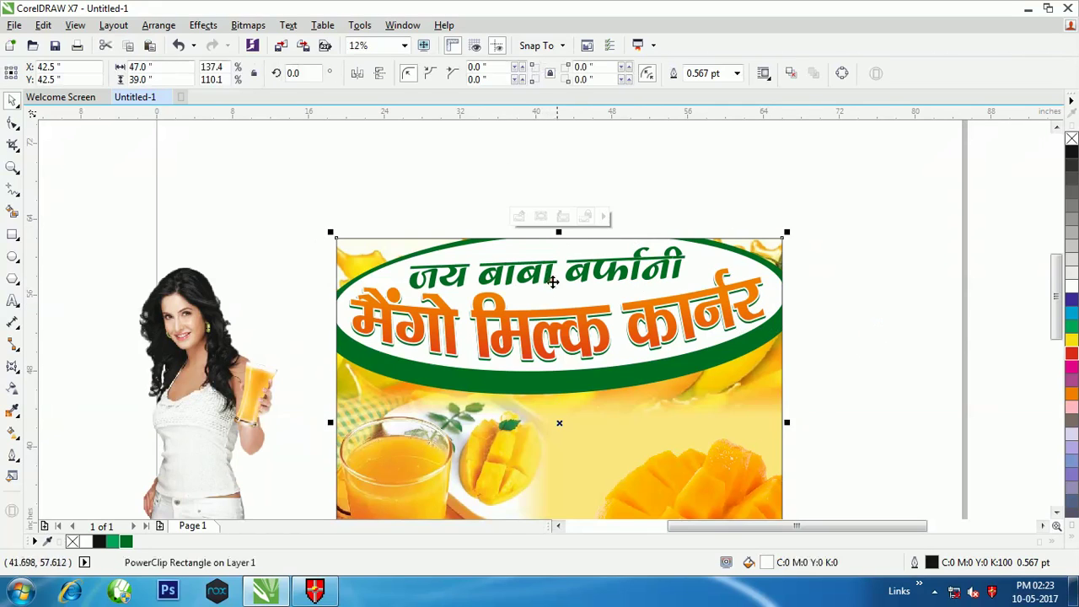
click(524, 217)
scroll(567, 268, up, 2)
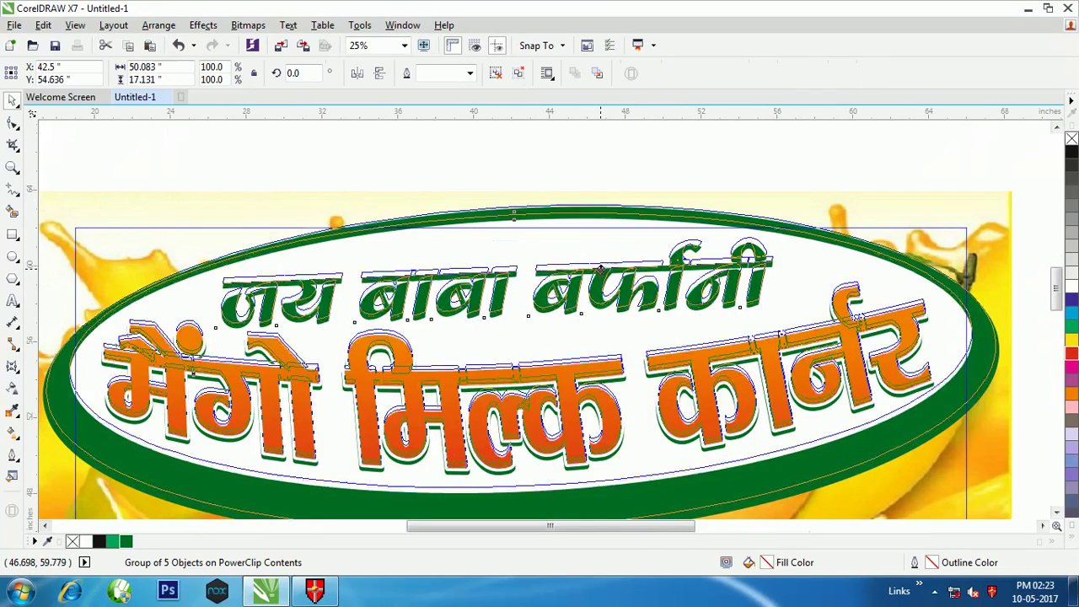
click(519, 206)
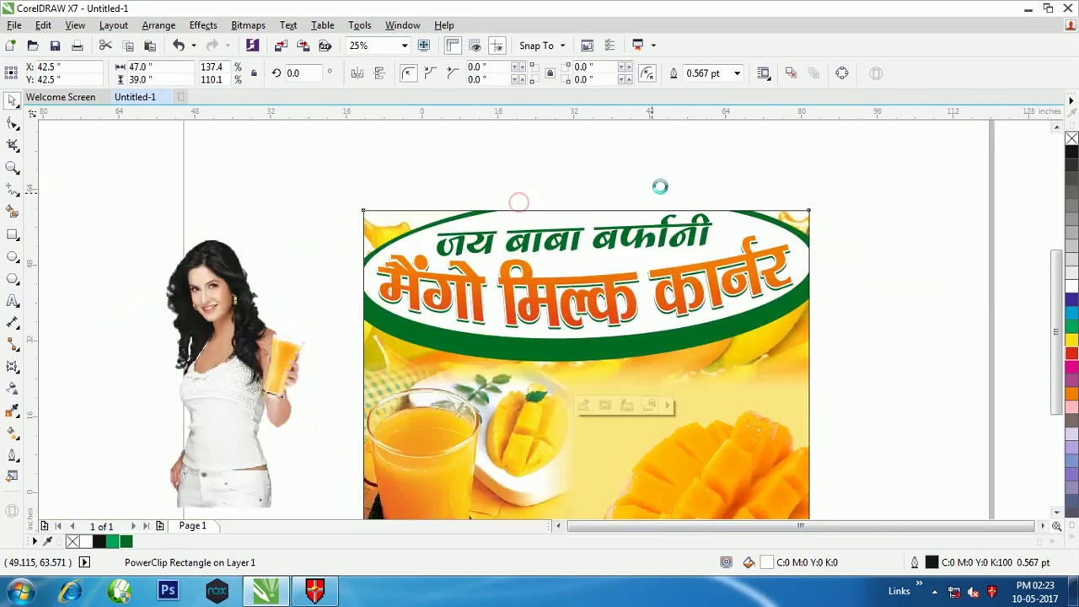
Step: Move the photo of the woman holding juice onto the banner's right half, below the badge and overlapping the bottom edge
scroll(568, 171, down, 2)
click(566, 168)
scroll(517, 407, up, 1)
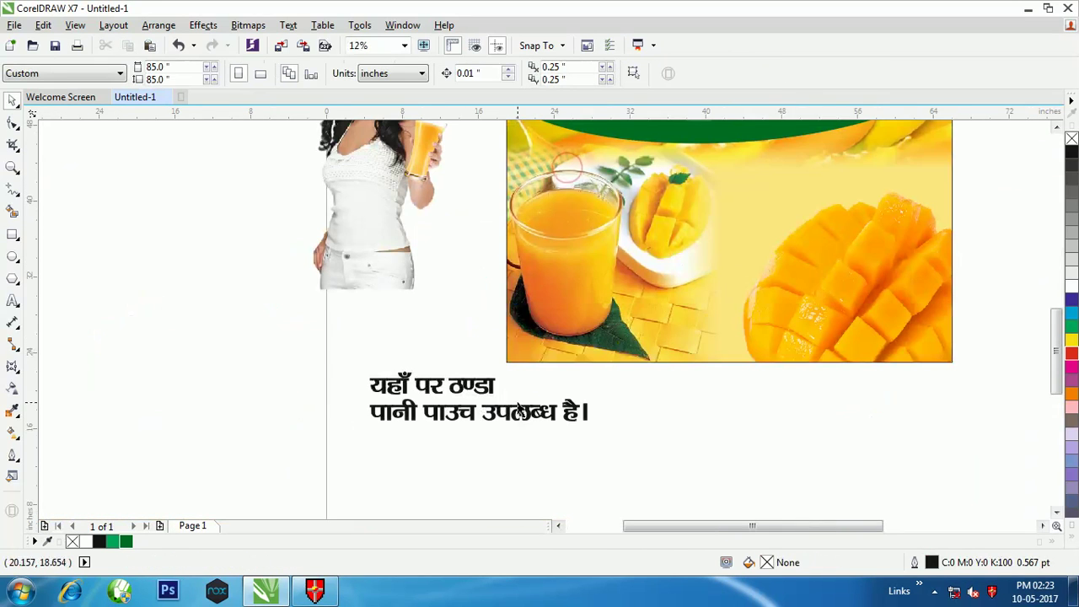
click(360, 284)
drag(371, 238, 817, 349)
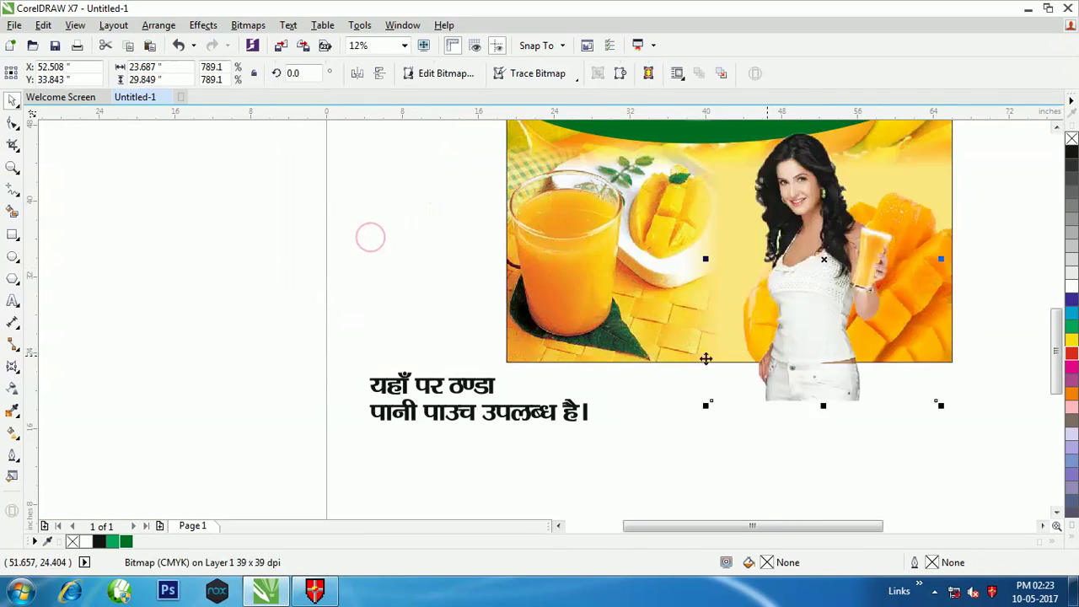
scroll(657, 362, down, 1)
scroll(725, 319, up, 1)
drag(725, 319, 782, 315)
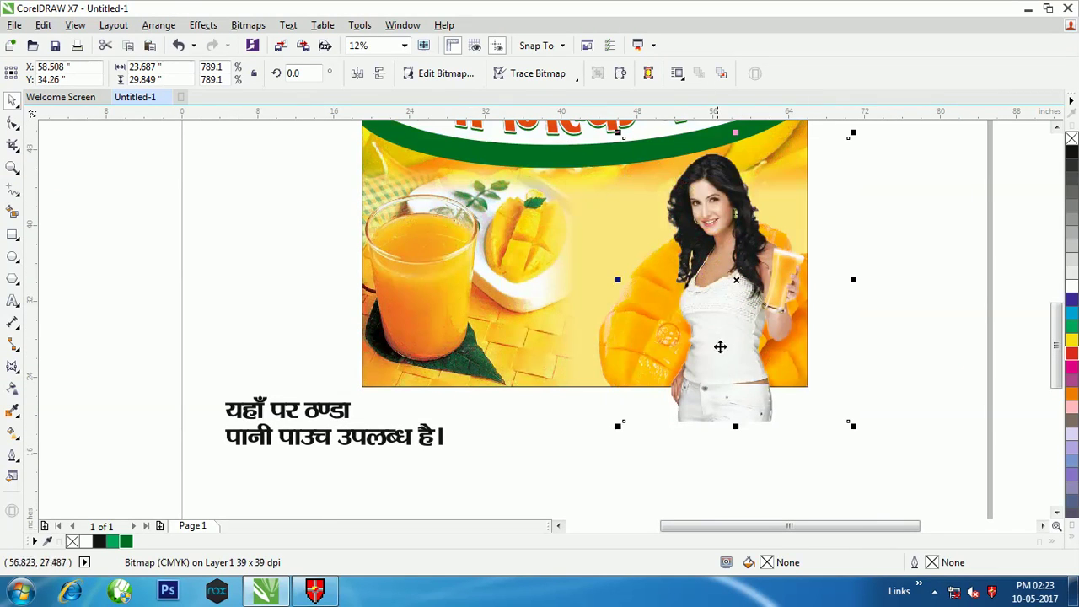
drag(719, 355, 710, 350)
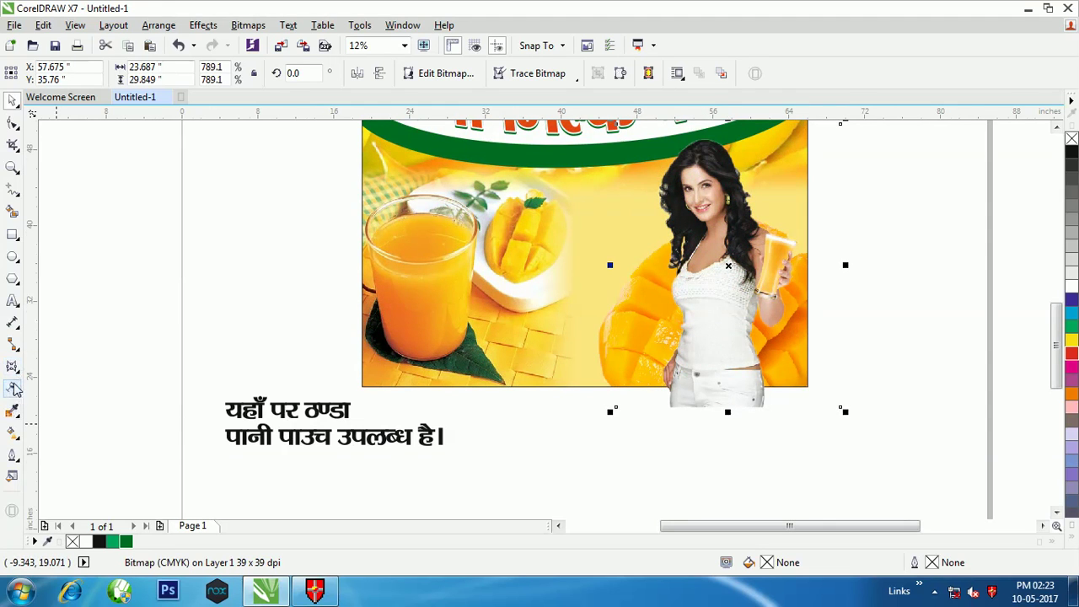
Step: Add a drop shadow to the woman's photo, directed upward at 90 degrees with opacity 89 and feathering 15
key(F3)
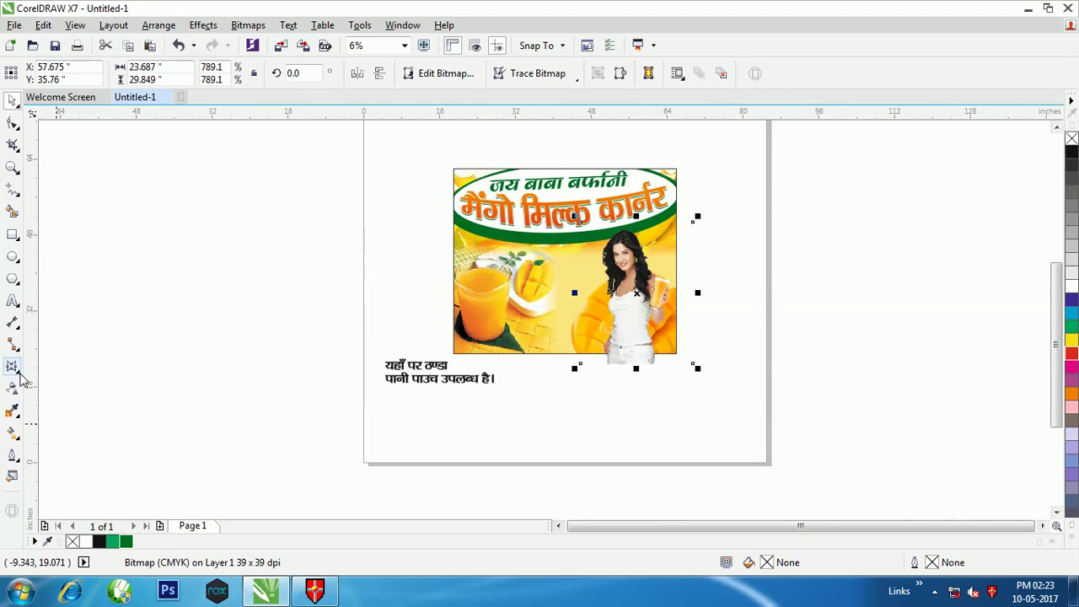
click(19, 375)
click(67, 363)
scroll(641, 320, up, 1)
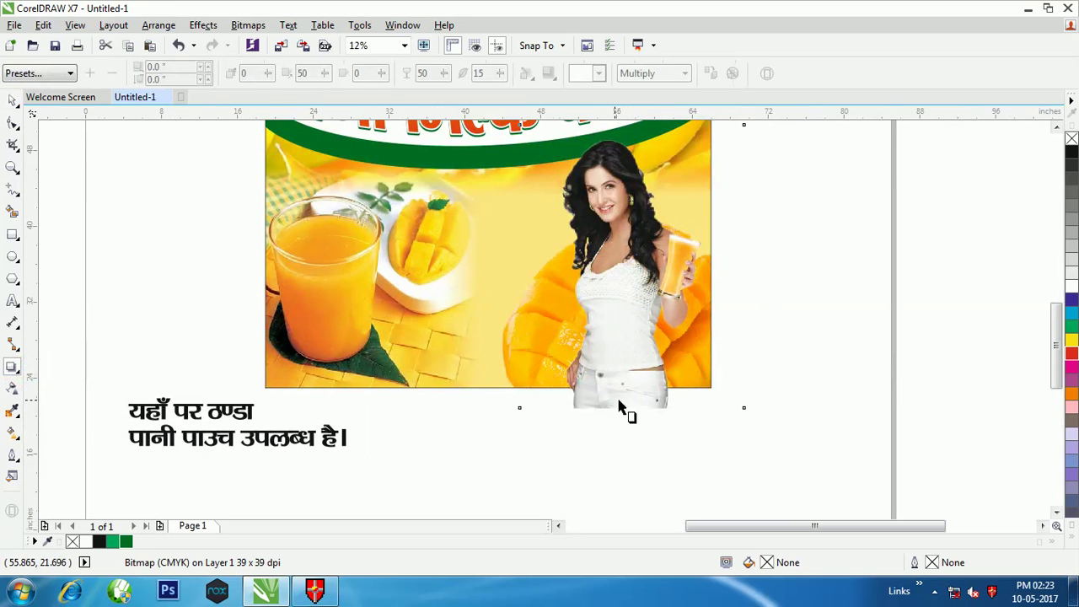
drag(620, 408, 630, 126)
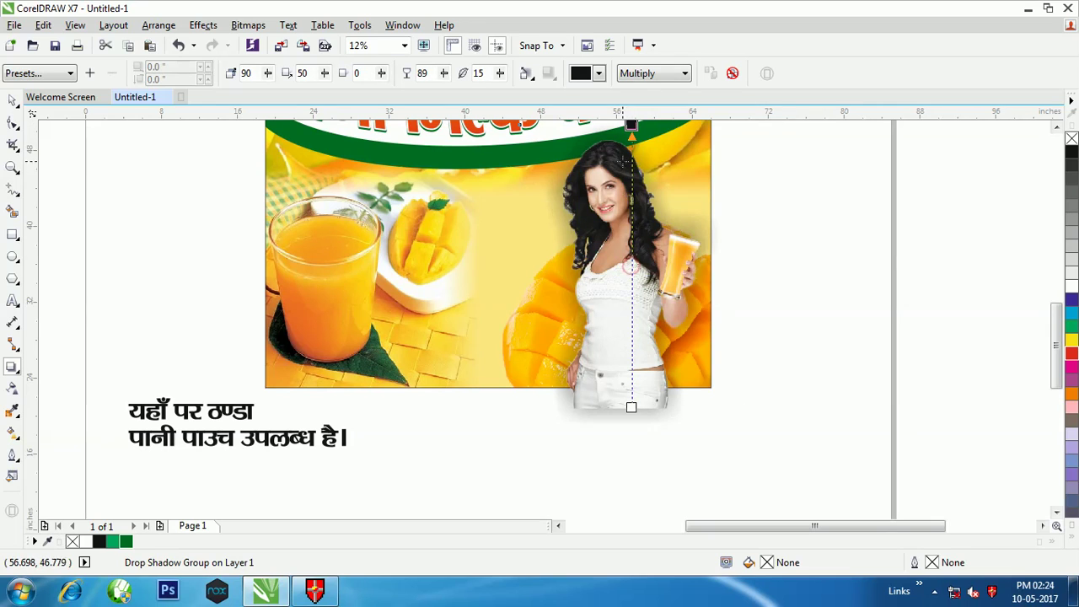
Step: Set the drop shadow's merge mode to Normal and its color to red
click(650, 74)
click(656, 85)
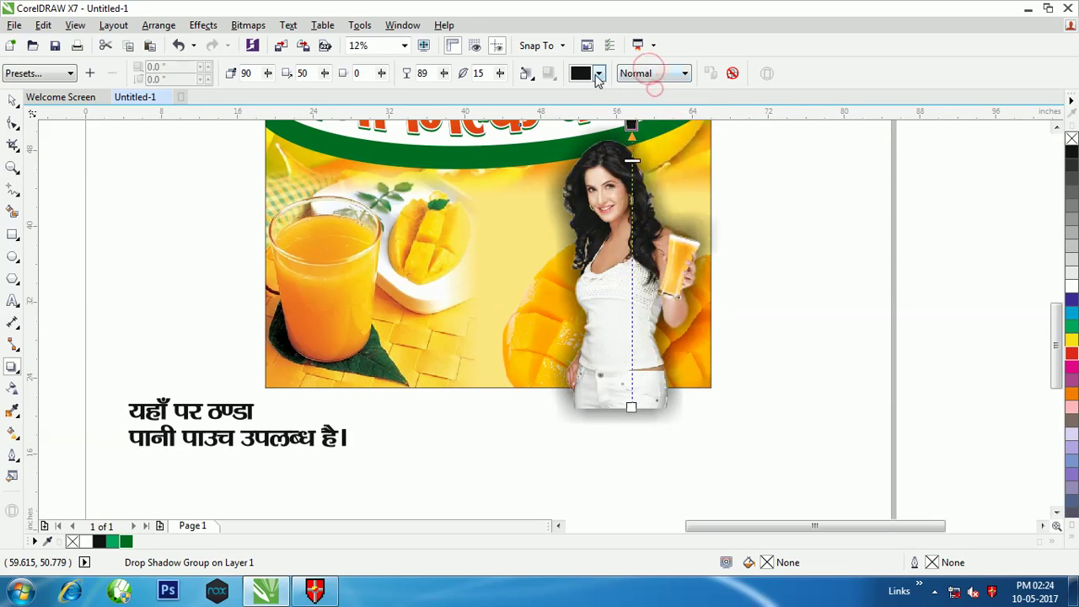
click(599, 73)
click(616, 115)
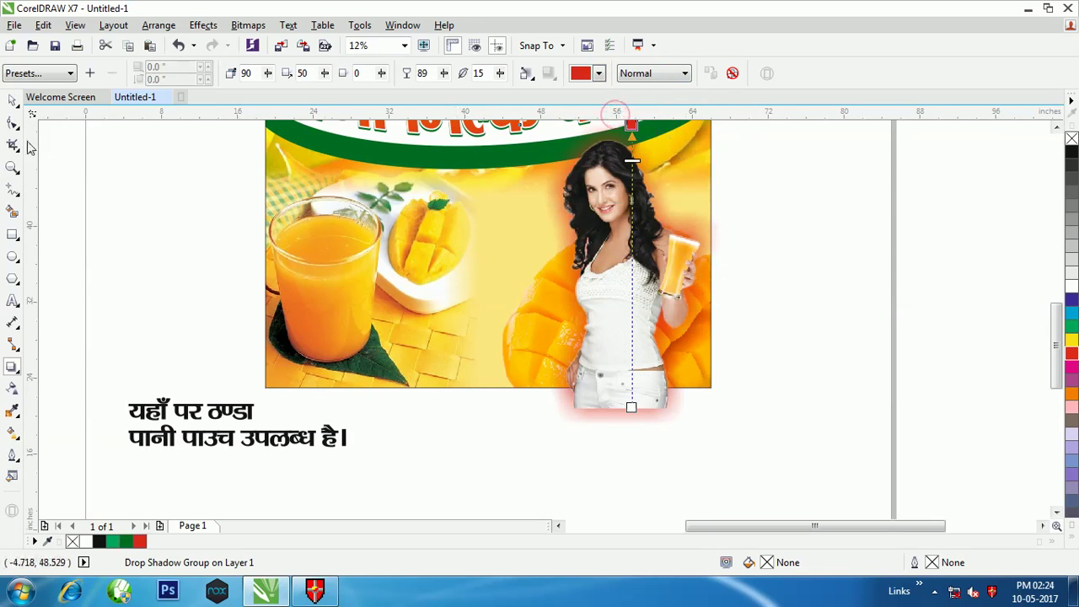
Step: PowerClip the woman's photo with its red shadow inside the mango banner rectangle
click(13, 100)
right_click(621, 320)
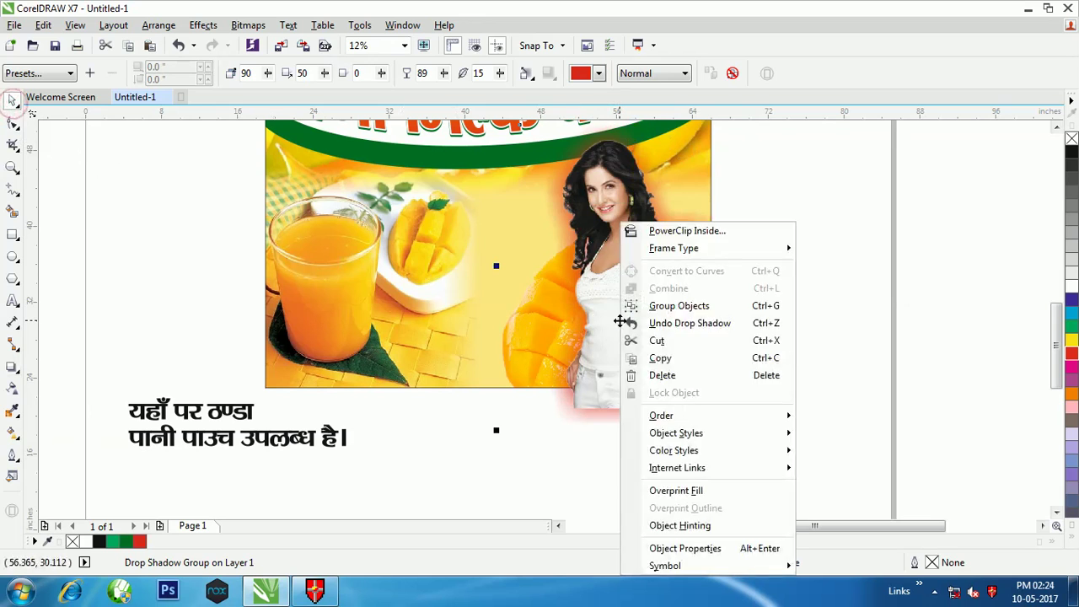
click(638, 230)
click(511, 354)
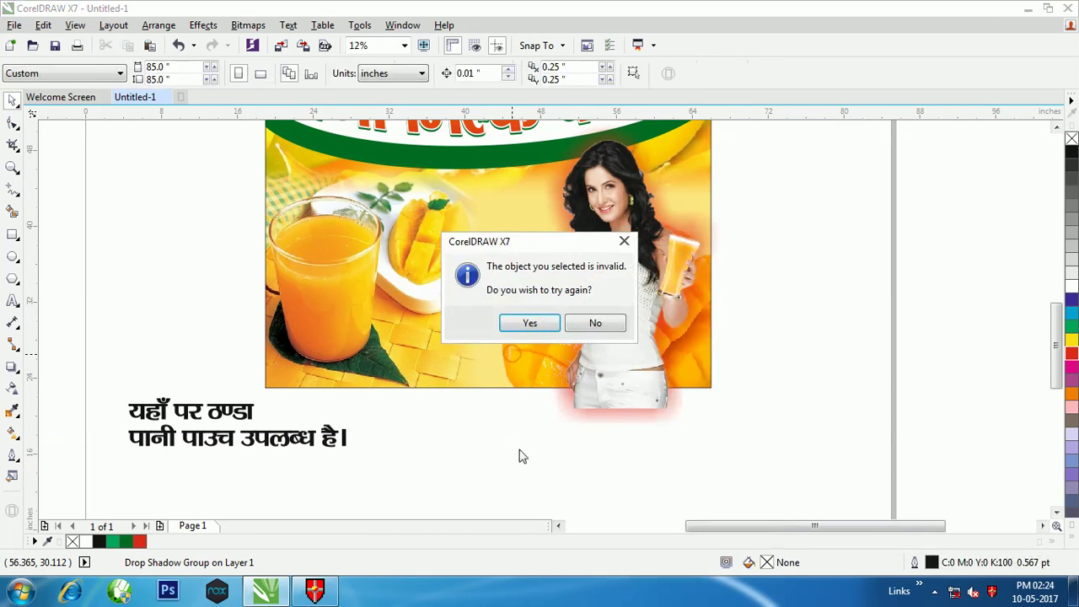
click(527, 324)
click(415, 368)
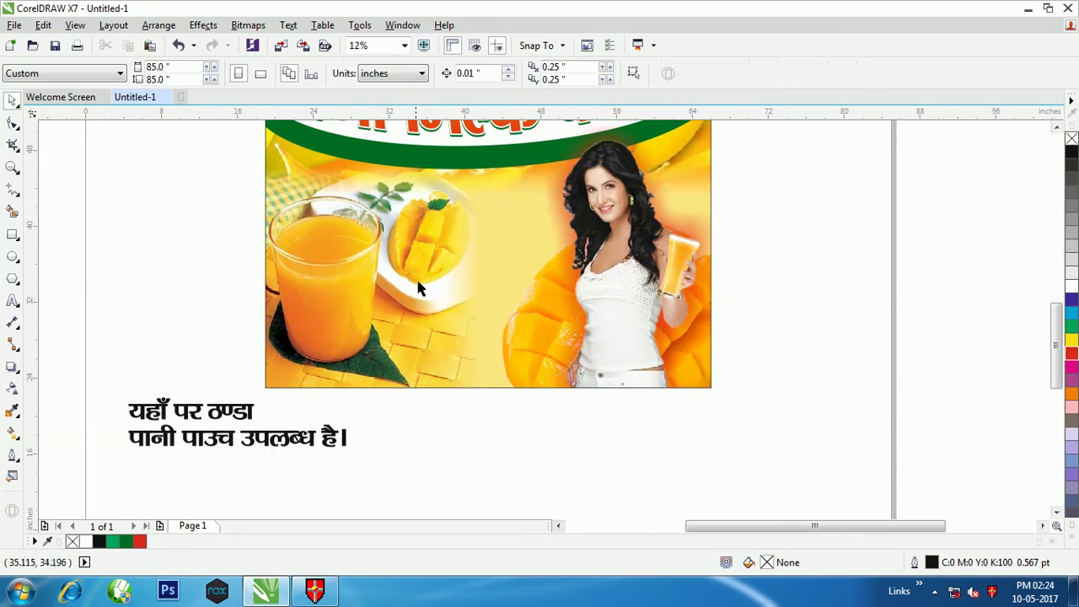
Step: Draw a square of about 8.9 inches in the blank area beside the banner, above the Hindi water pouch text
scroll(358, 338, down, 1)
scroll(250, 368, up, 1)
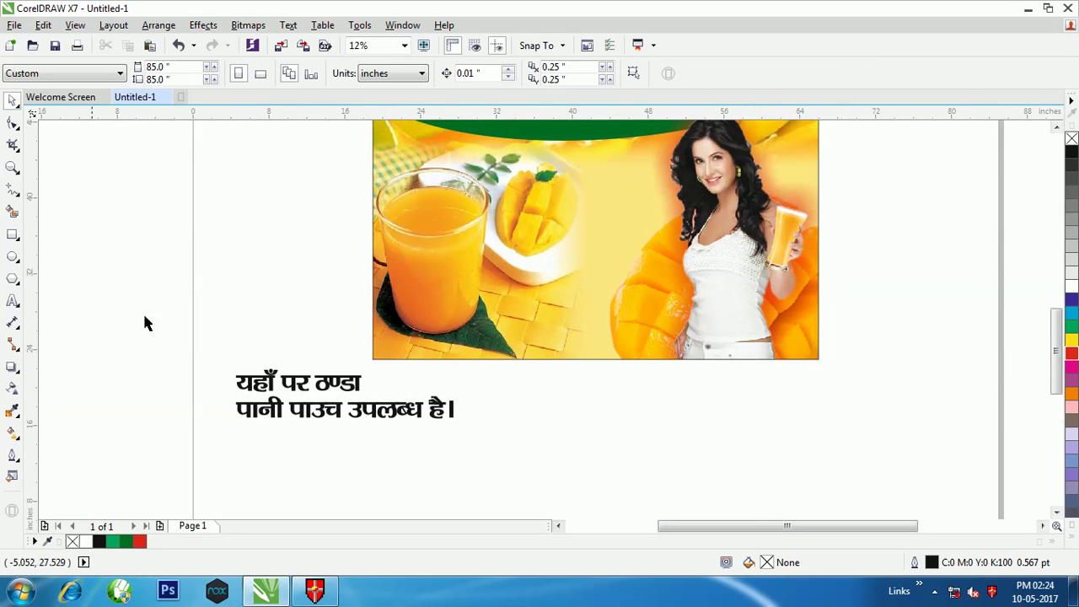
click(12, 238)
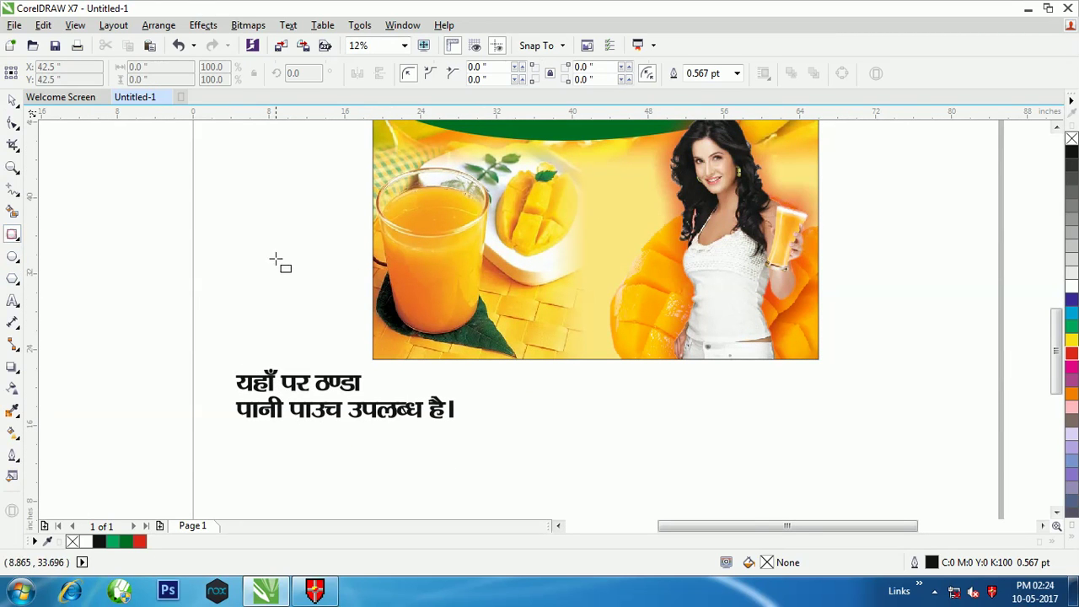
drag(248, 236, 333, 321)
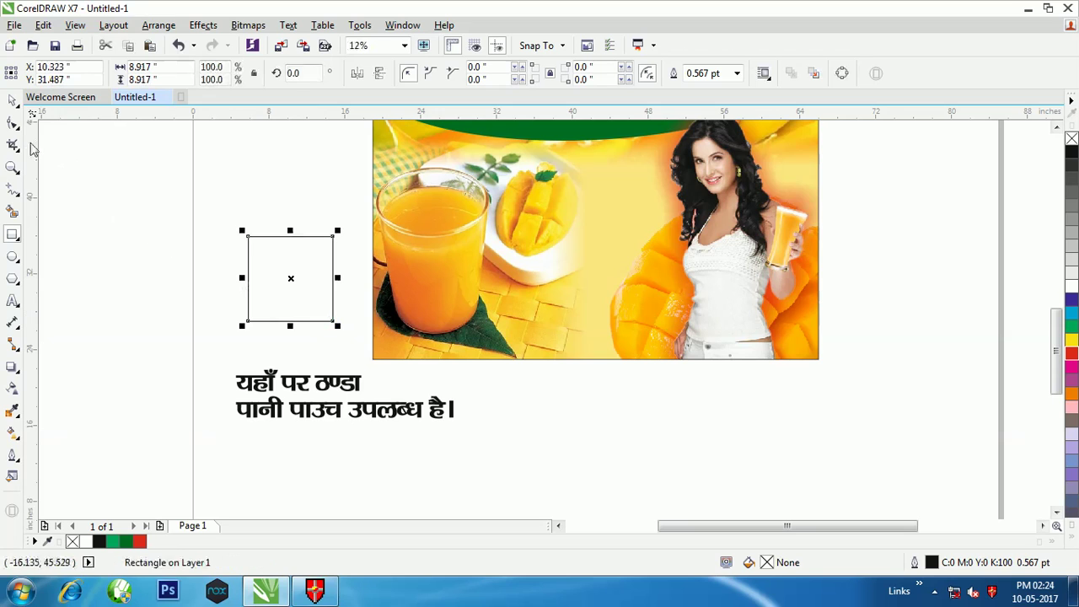
Step: Round all the square's corners fully to 4.458 inches and set the upper-left corner radius to 0, forming a teardrop
click(13, 123)
drag(248, 237, 281, 243)
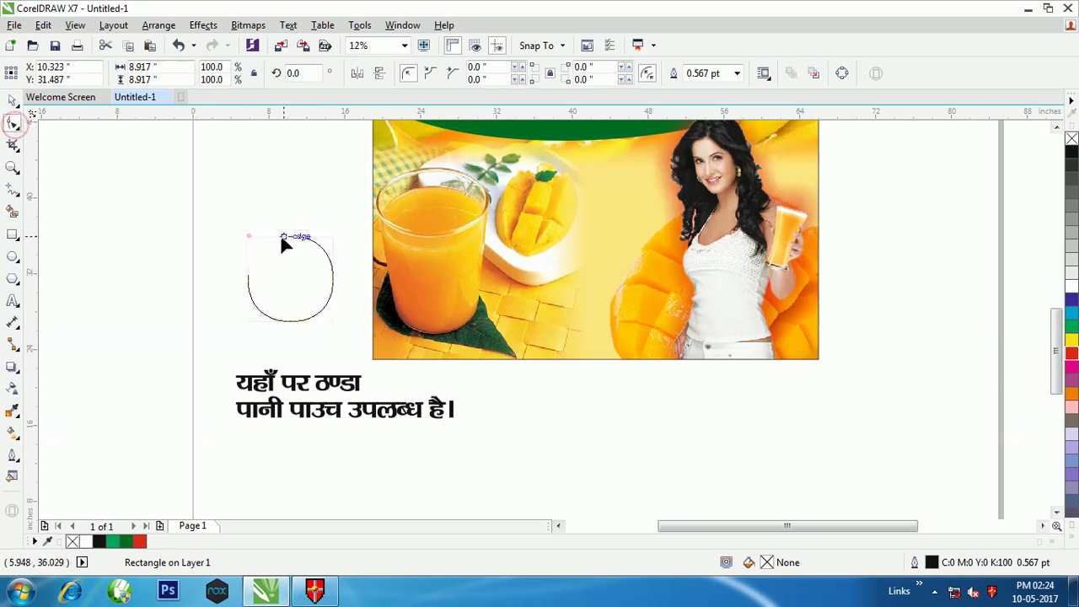
click(550, 71)
double_click(483, 67)
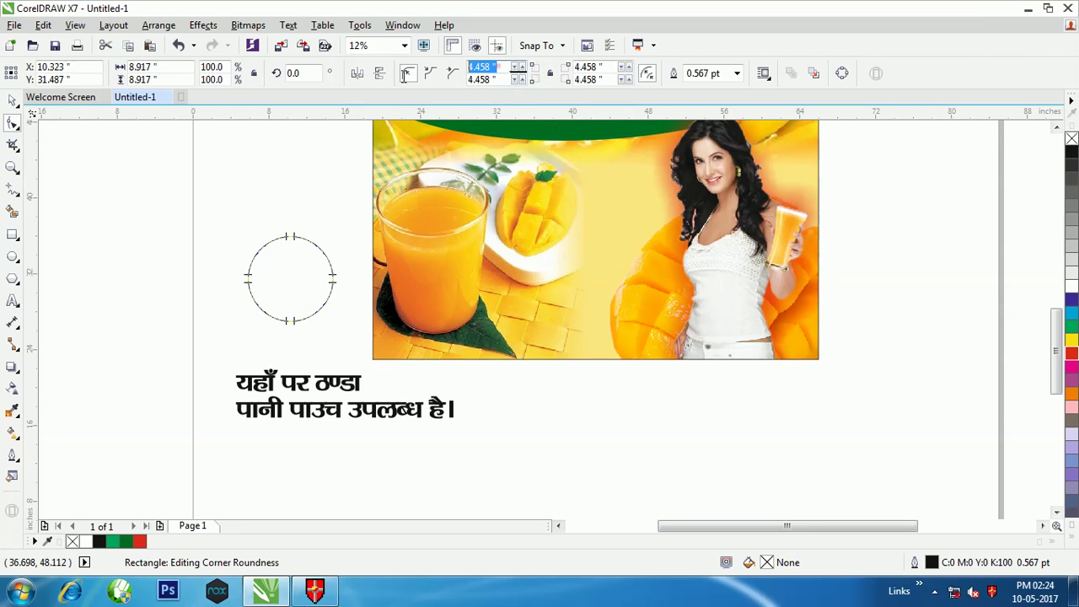
text(0)
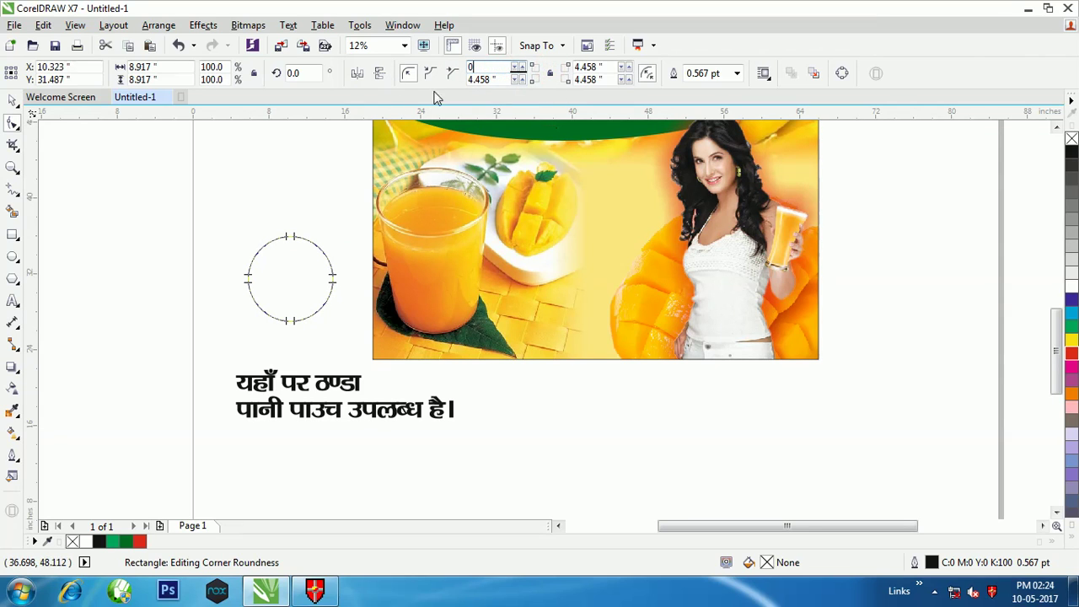
click(495, 78)
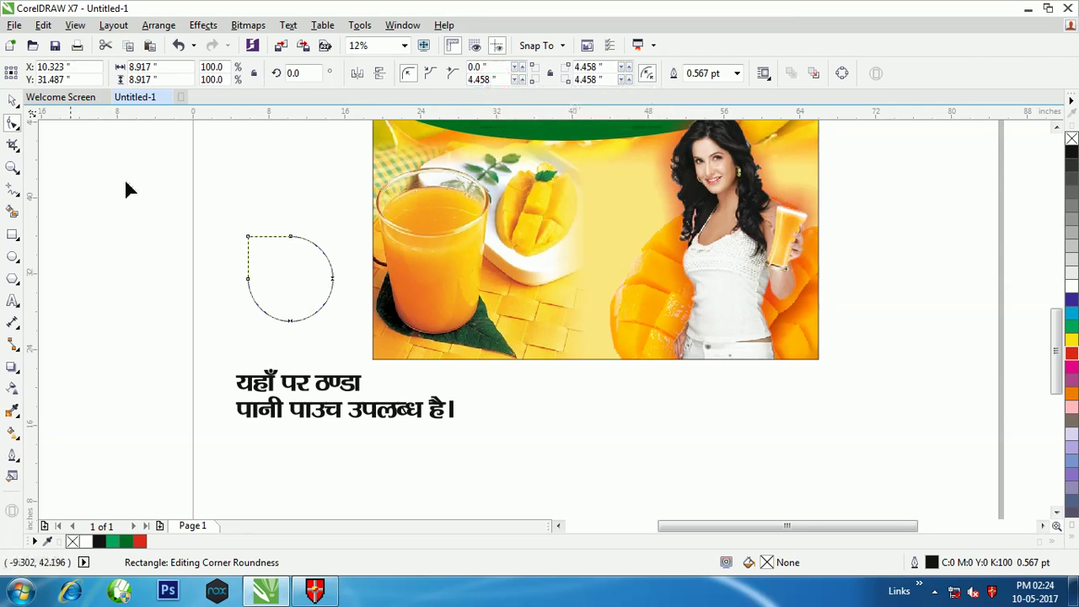
click(13, 99)
Step: Add a one-step outside contour to the teardrop shape with an offset of about 0.52 inches
scroll(245, 303, up, 1)
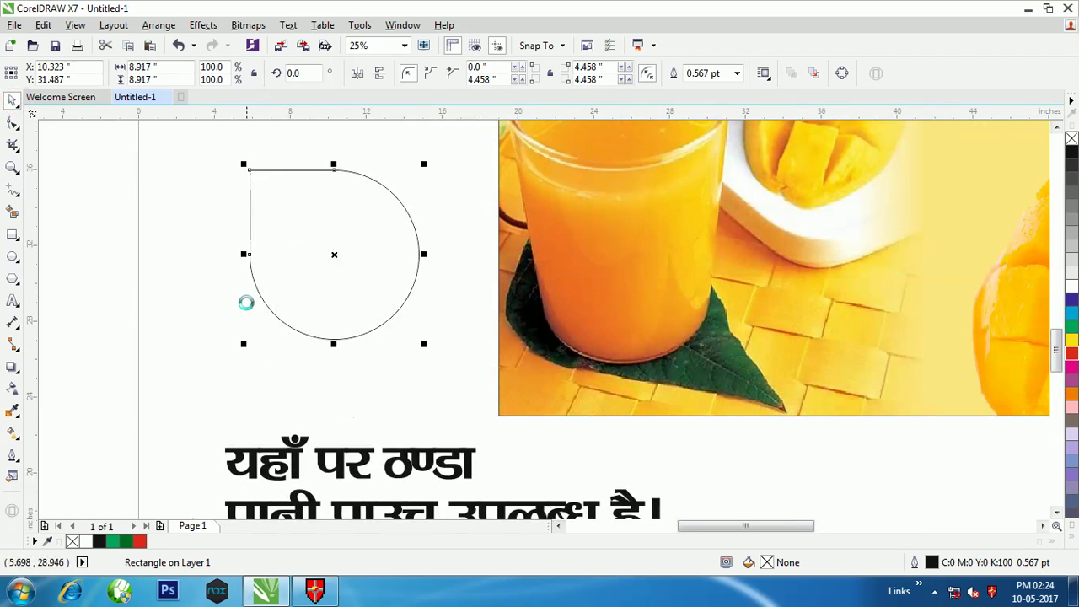
click(12, 366)
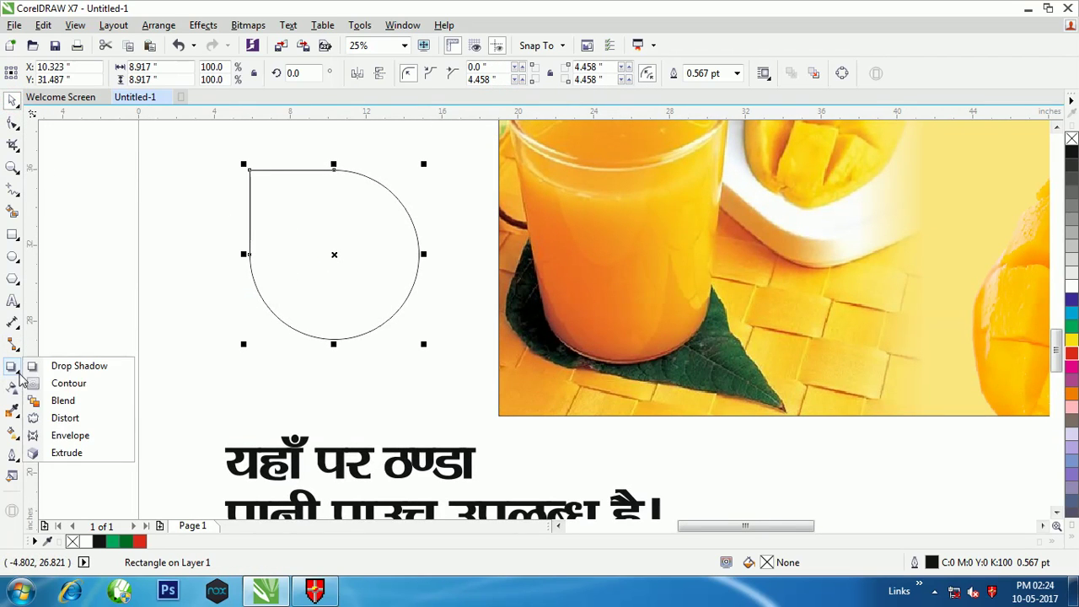
click(56, 383)
scroll(282, 337, up, 1)
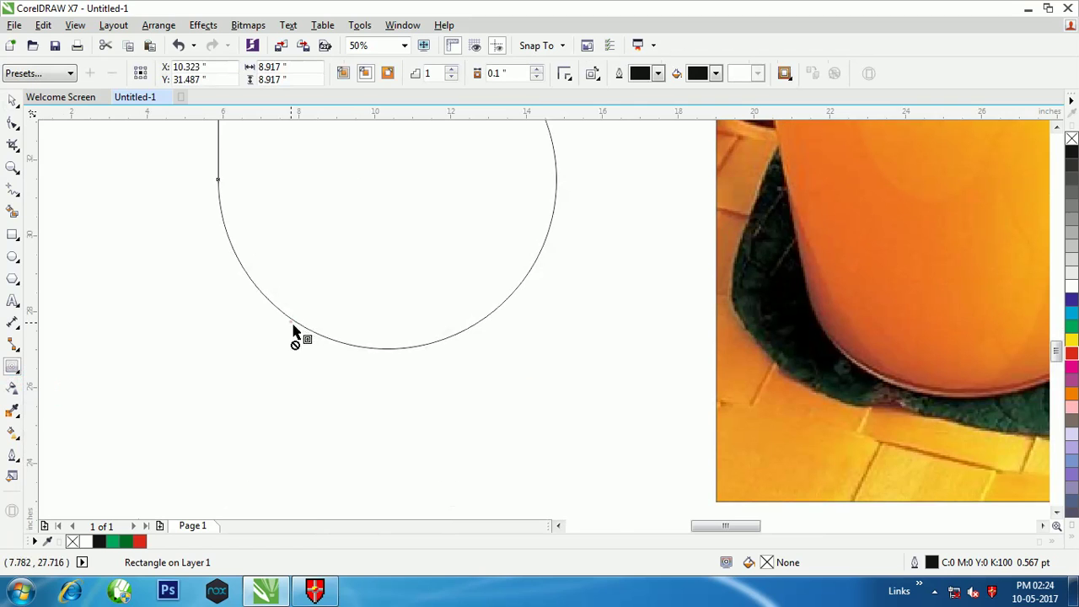
drag(296, 332, 255, 369)
Step: Break the teardrop's contour group apart so the outer and inner shapes are separate objects
click(13, 101)
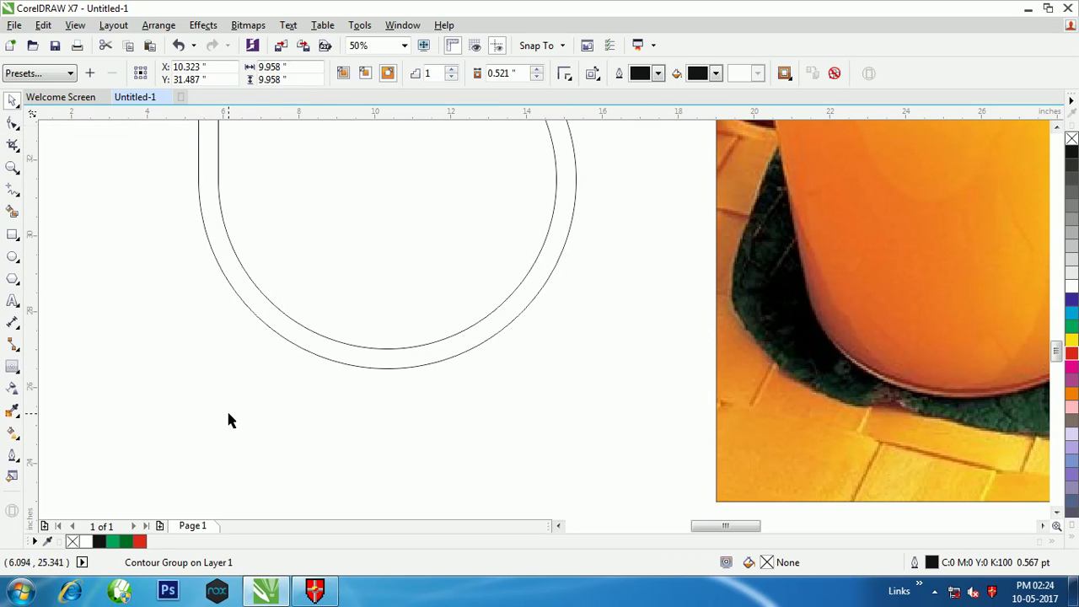
click(352, 369)
right_click(354, 369)
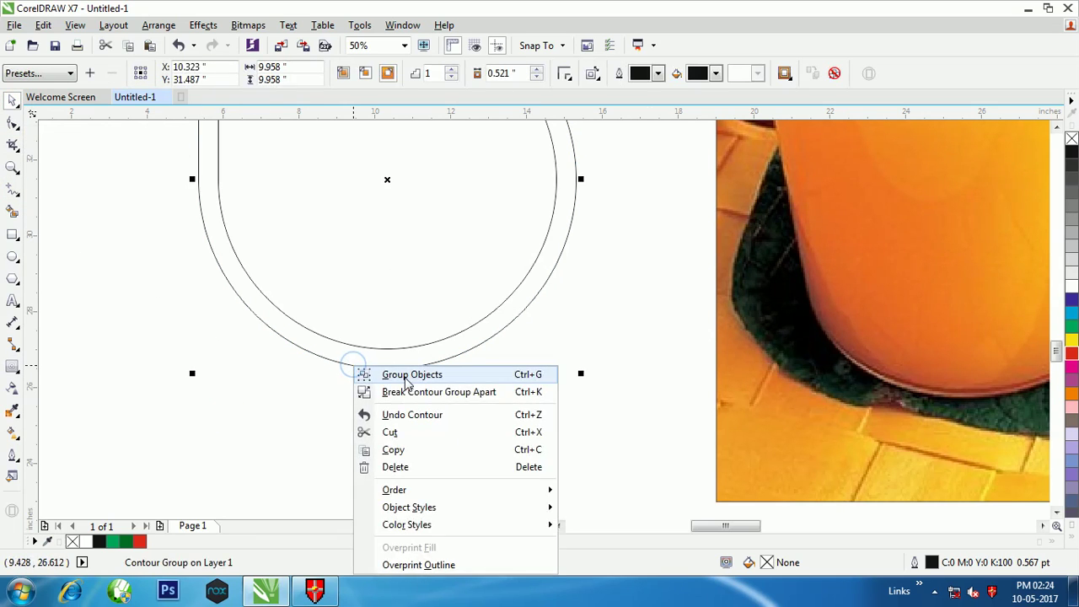
click(411, 392)
click(348, 454)
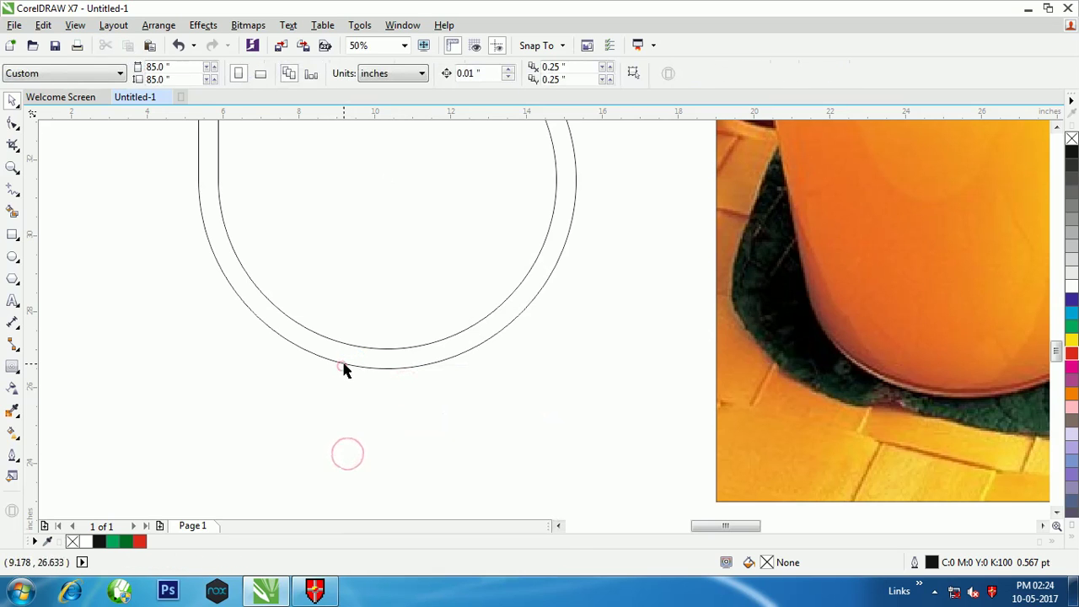
Step: Give the outer teardrop a vertical linear fountain fill from orange at its top to red at its bottom and remove its outline
click(344, 370)
scroll(386, 302, down, 1)
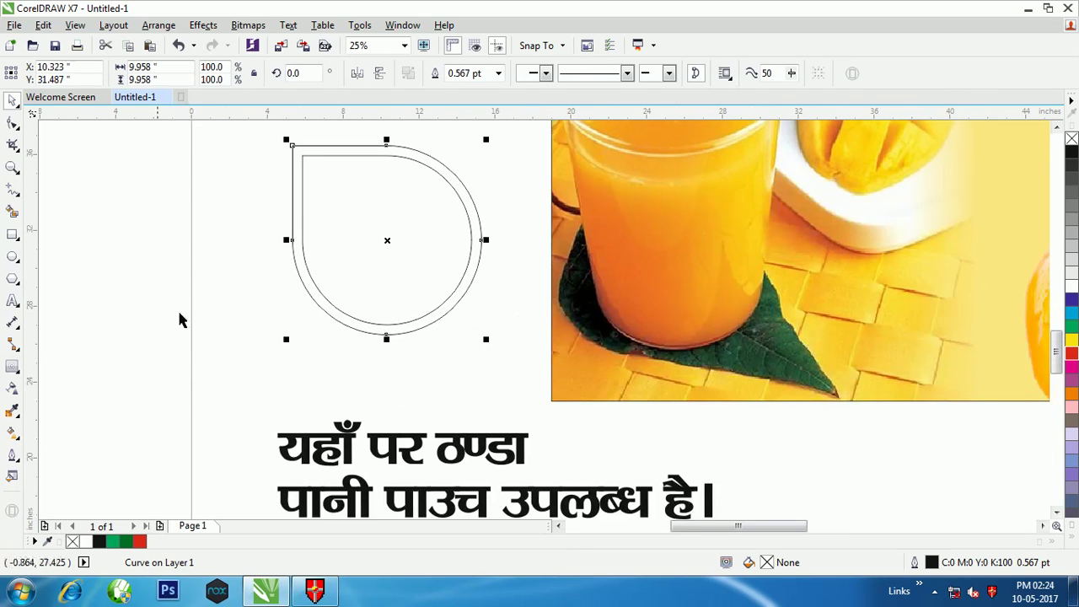
click(13, 434)
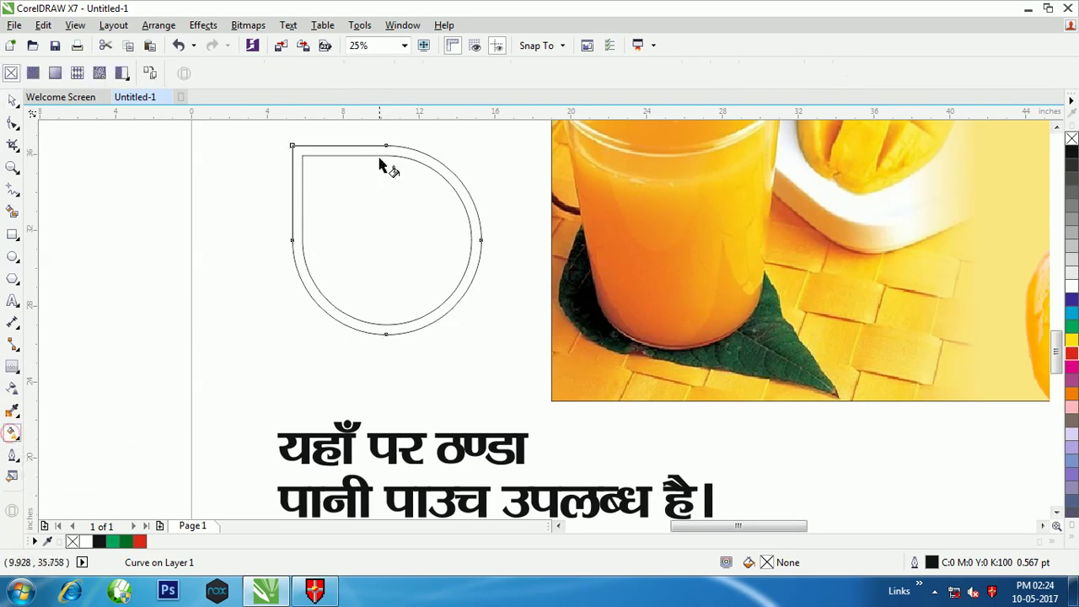
drag(385, 148, 387, 331)
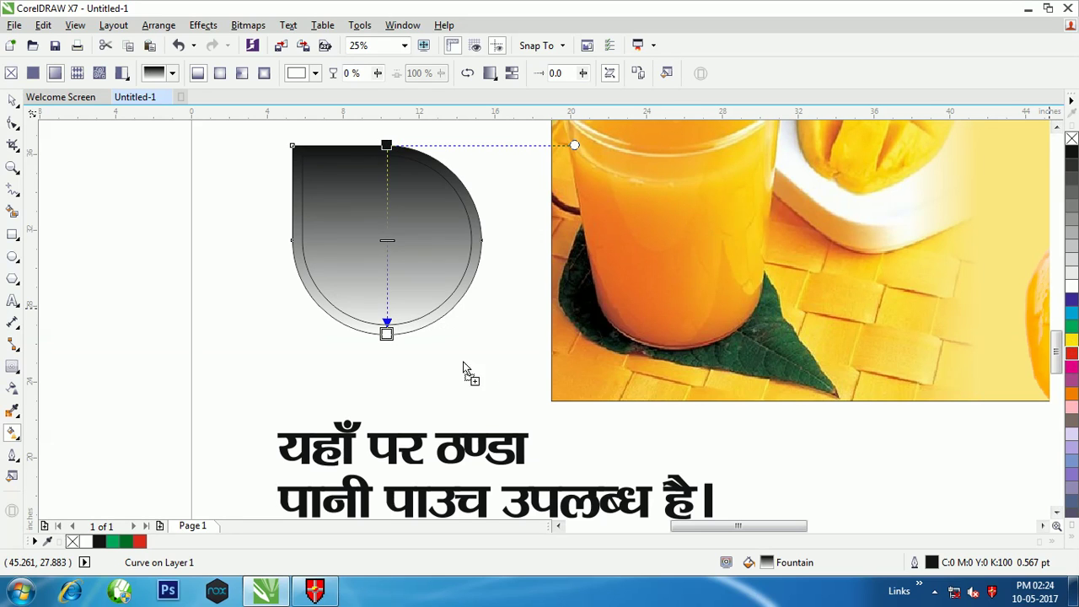
drag(463, 369, 386, 333)
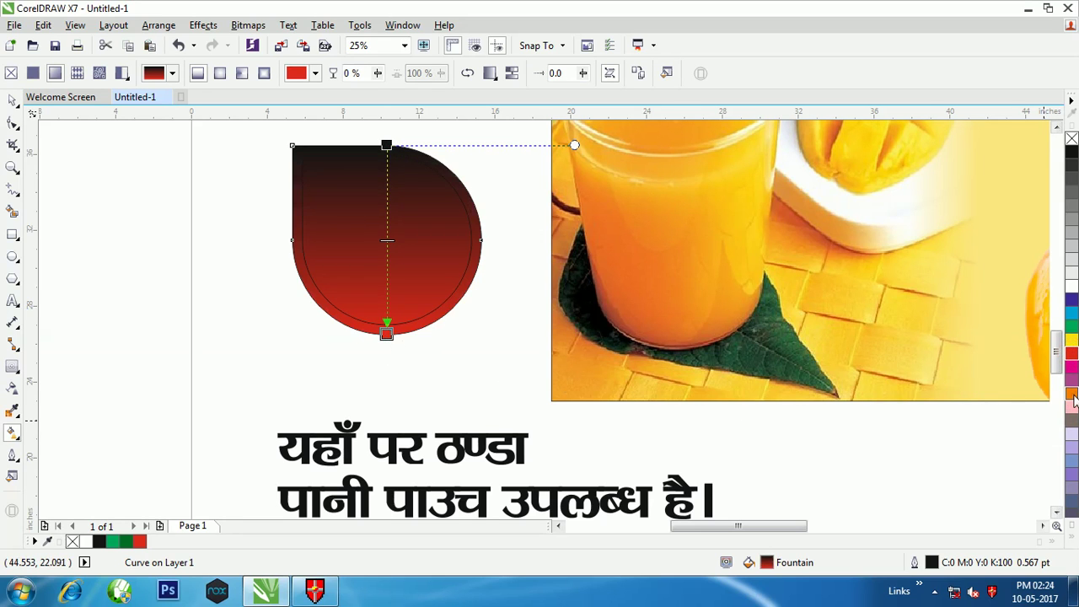
drag(386, 143, 386, 145)
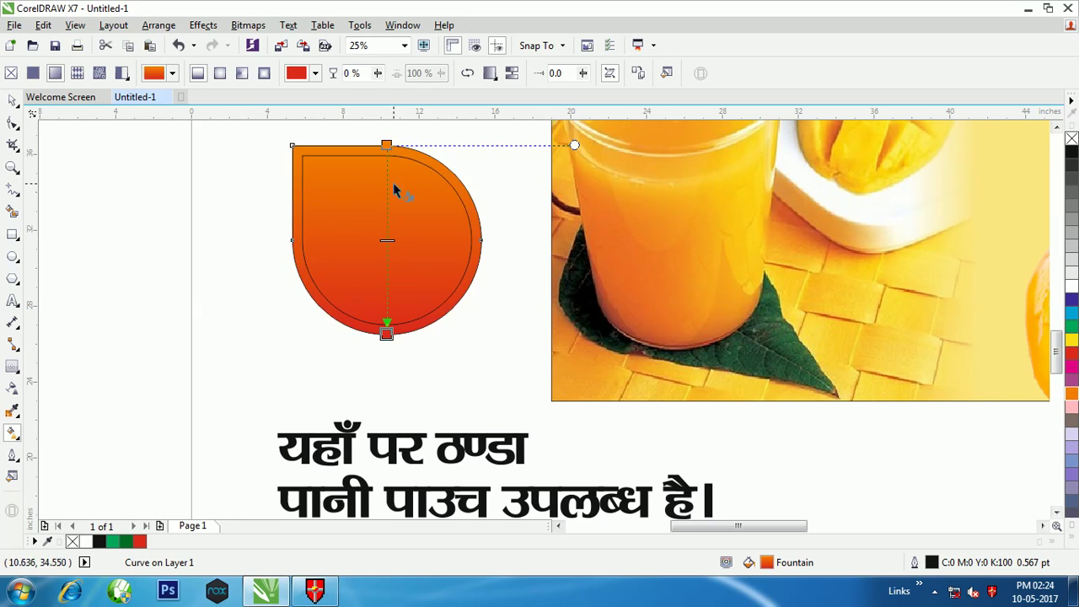
click(13, 100)
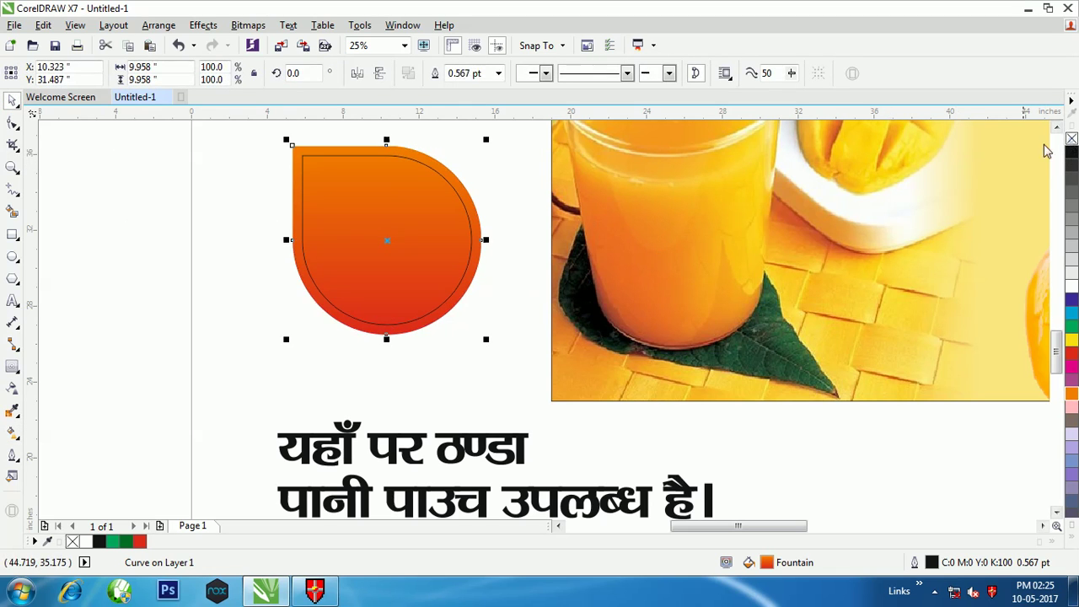
click(511, 149)
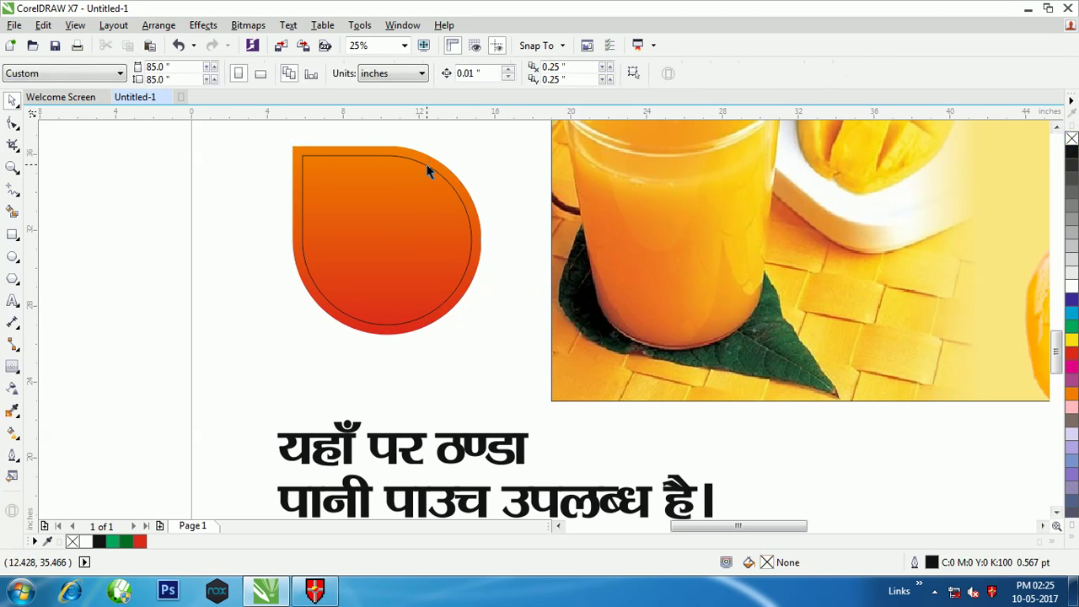
Step: Copy the outer teardrop's fill and outline properties onto the inner teardrop
click(426, 171)
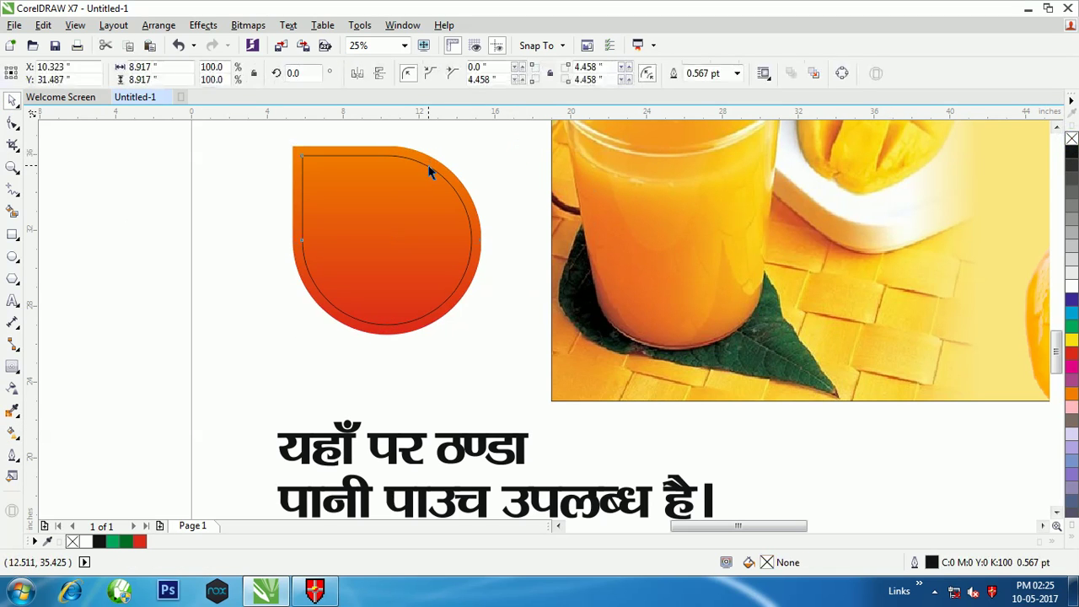
click(47, 26)
click(88, 261)
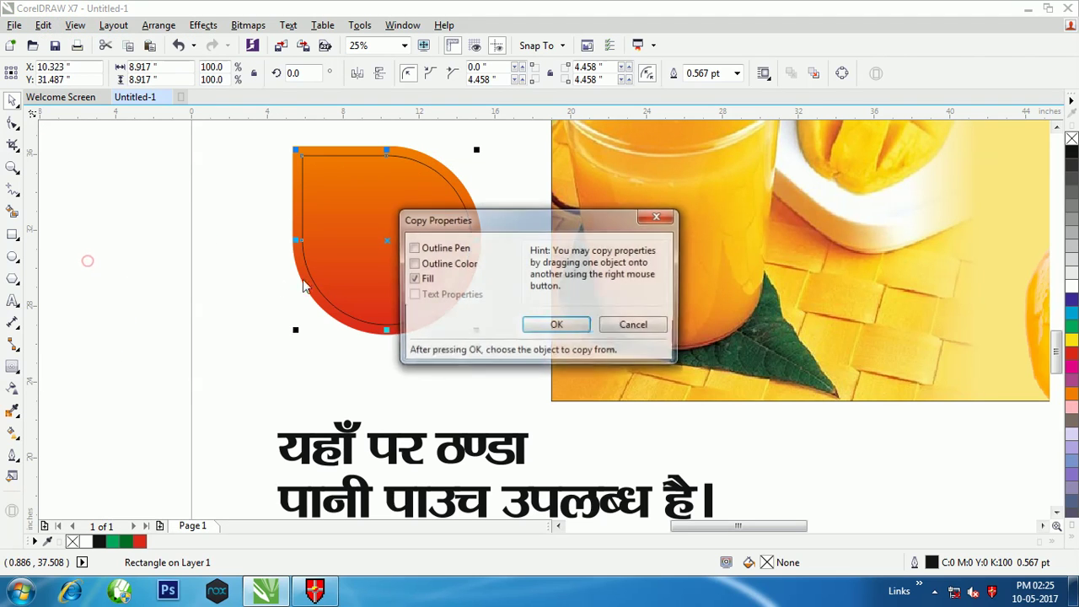
click(555, 327)
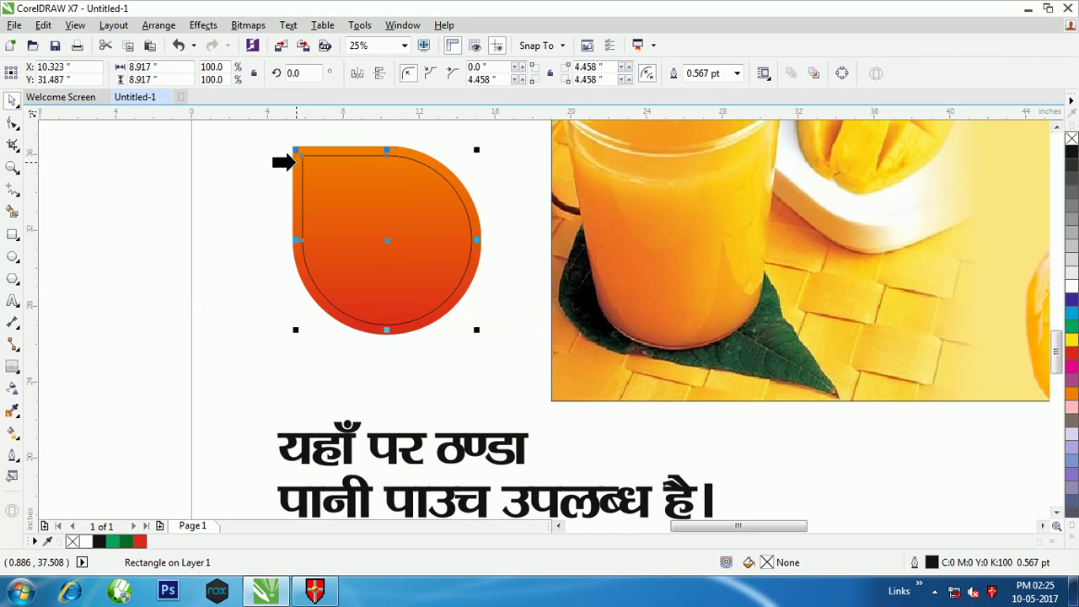
click(294, 162)
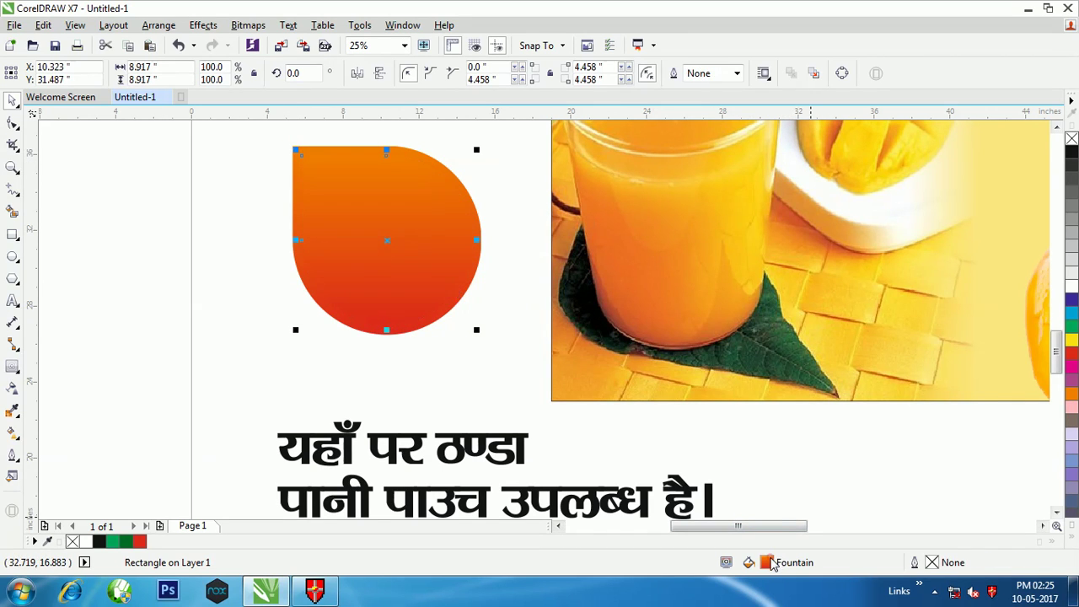
Step: Set the inner teardrop's fountain fill rotation to 90 degrees so its gradient runs opposite to the outer one
double_click(769, 562)
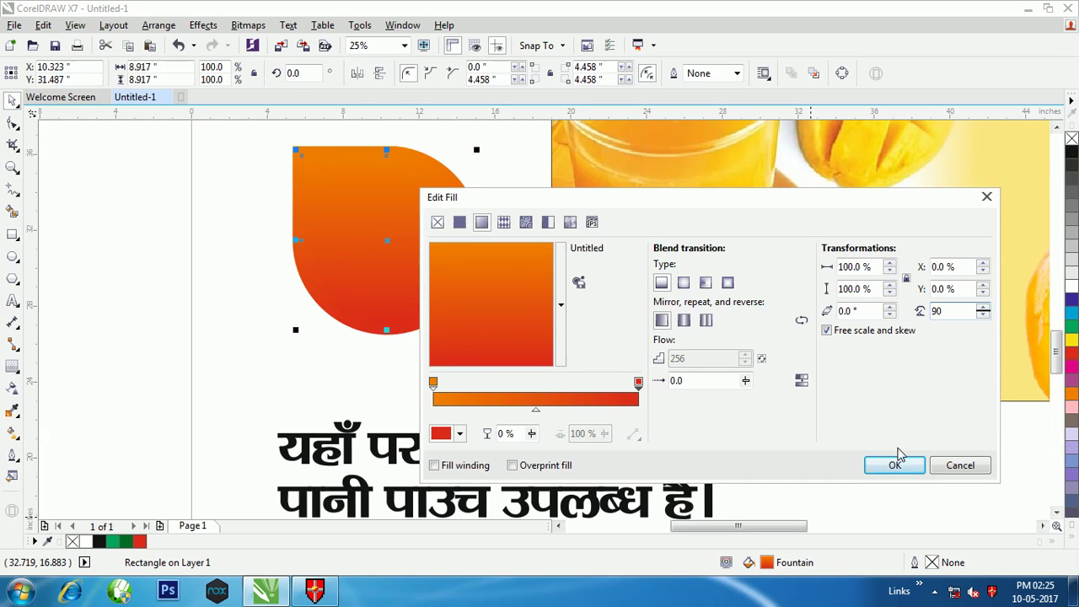
click(895, 466)
scroll(473, 253, down, 2)
click(315, 290)
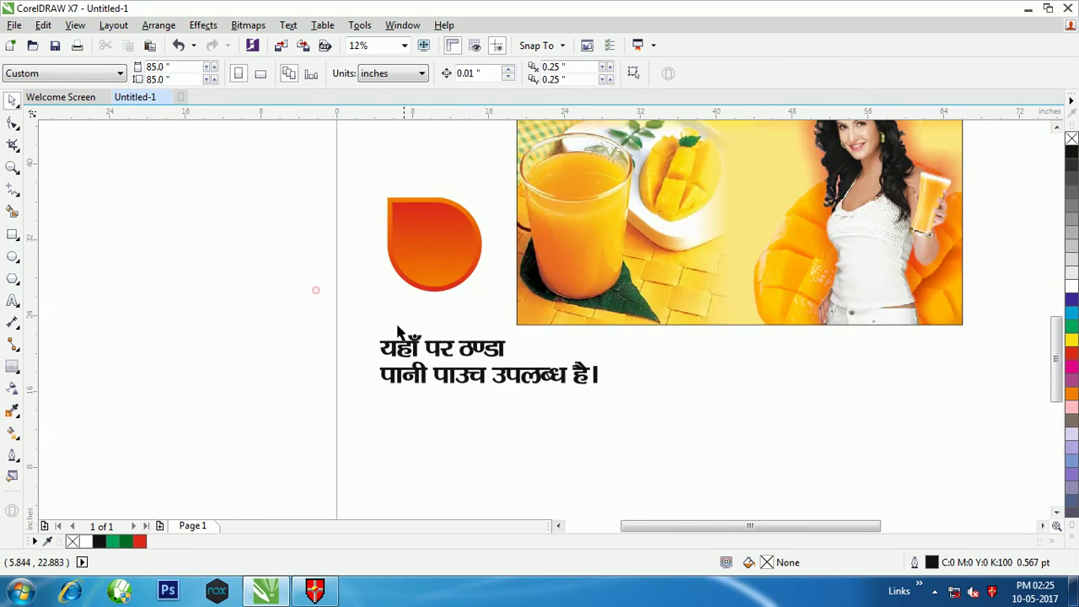
Step: Move the Hindi water pouch text onto the teardrop and bring it to the front
scroll(419, 315, up, 2)
click(439, 385)
drag(439, 385, 470, 149)
scroll(455, 202, down, 2)
scroll(453, 202, up, 2)
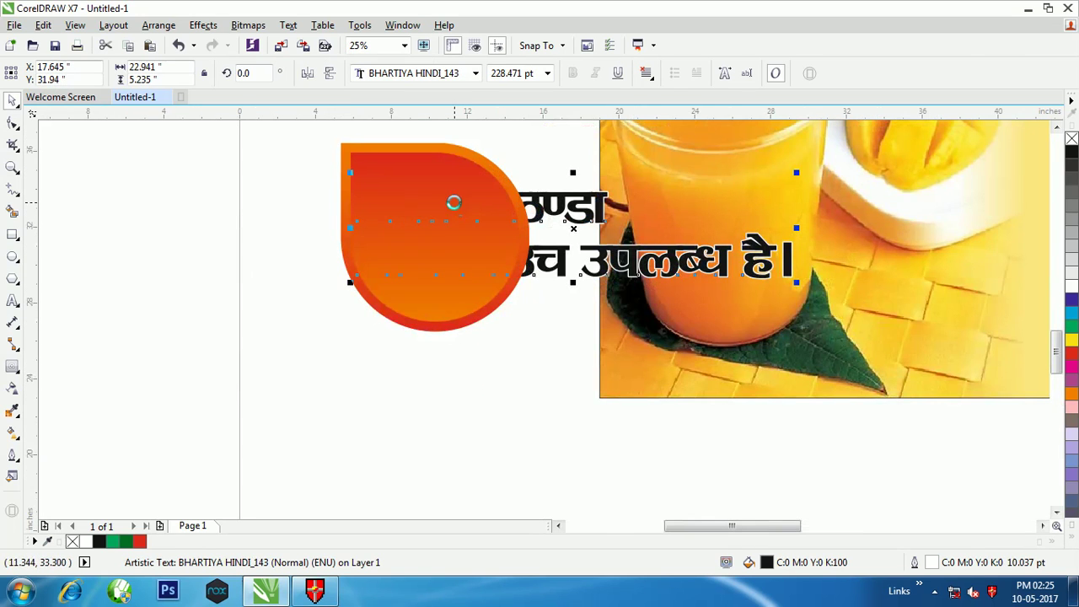
key(shift+Page_Up)
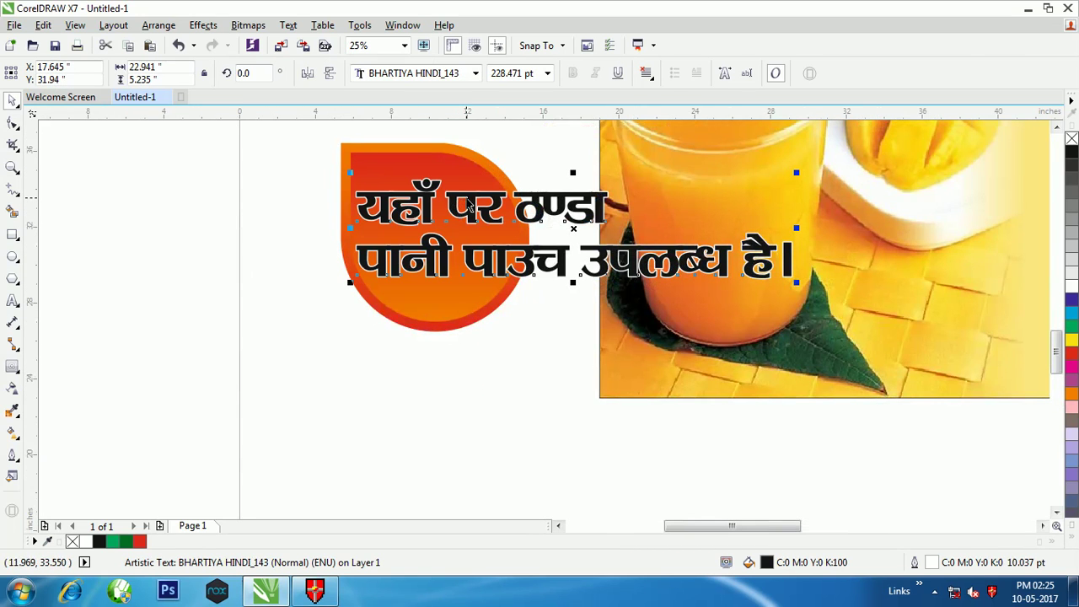
Step: Give the water pouch text a white fill and a black outline
click(1072, 288)
right_click(1072, 154)
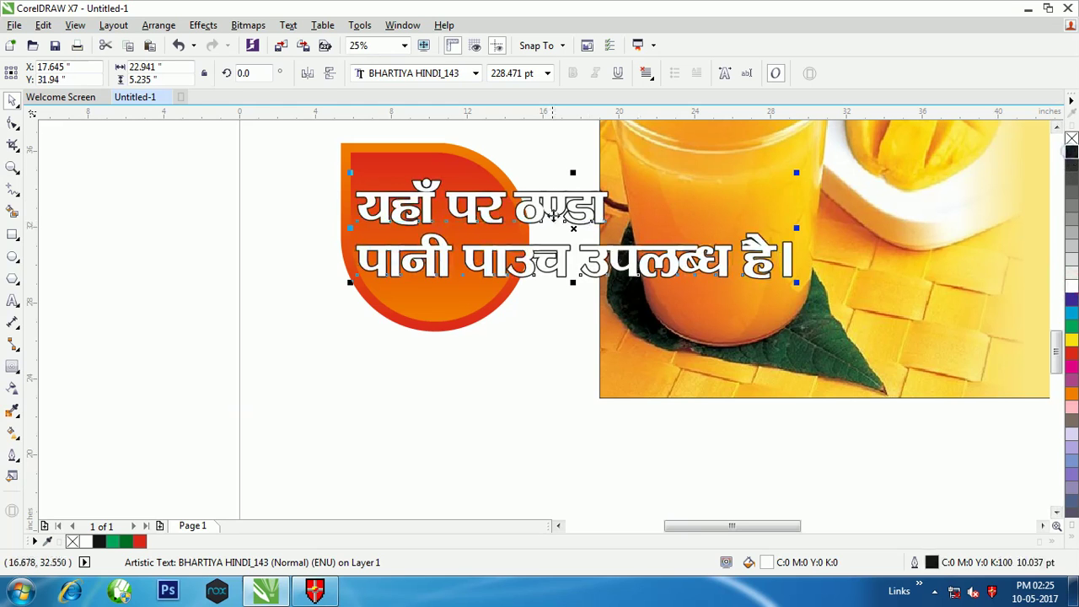
Step: Break the text into five lines: यहाँ / पर ठण्डा / पानी पाउच / उपलब्ध / है।
scroll(515, 191, up, 1)
click(13, 301)
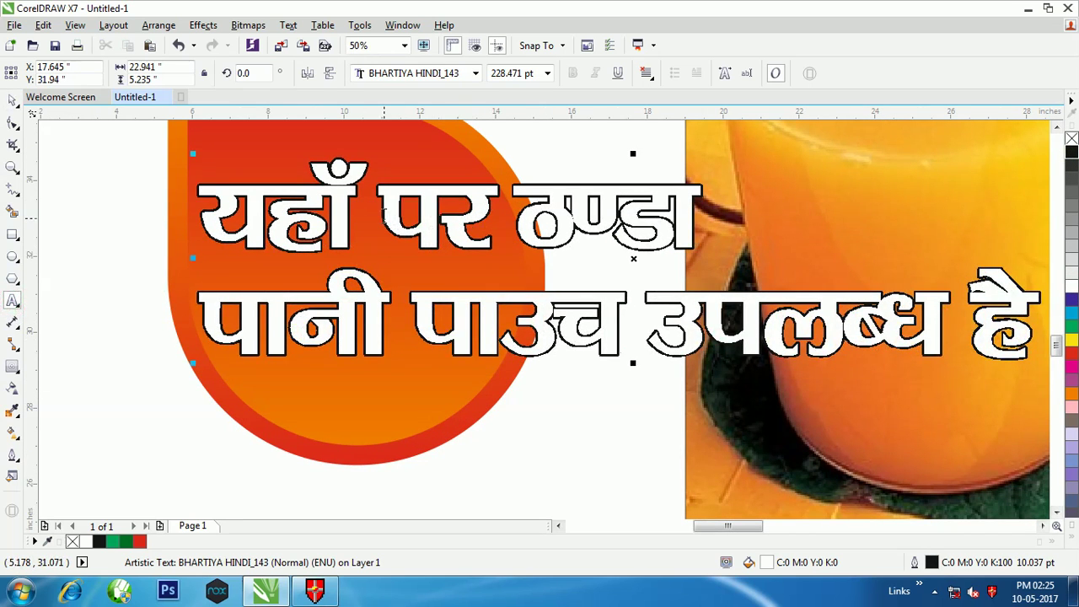
key(Delete)
key(Return)
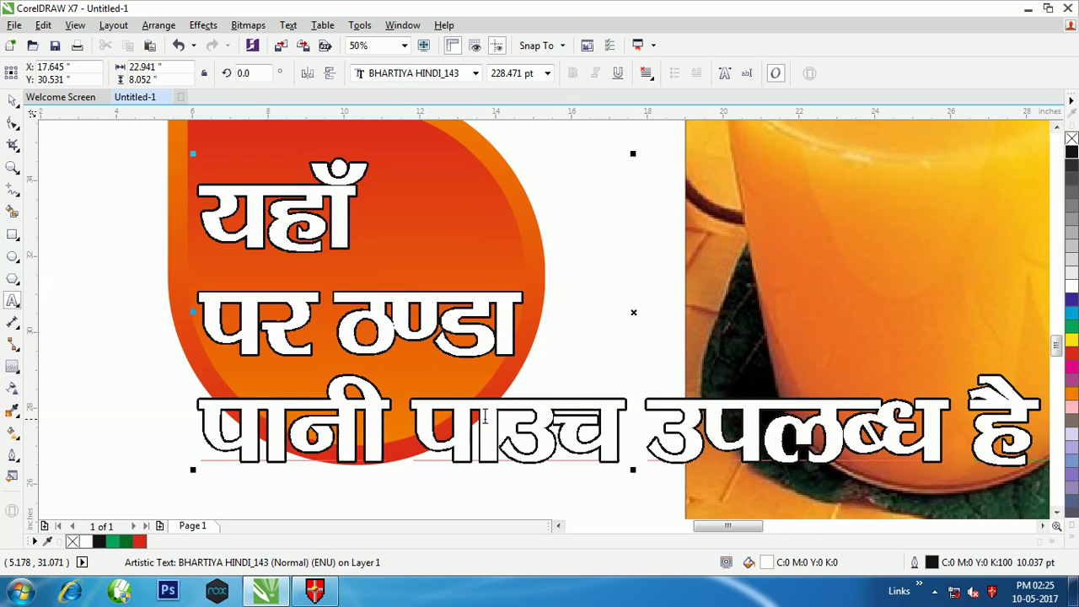
key(Delete)
key(Return)
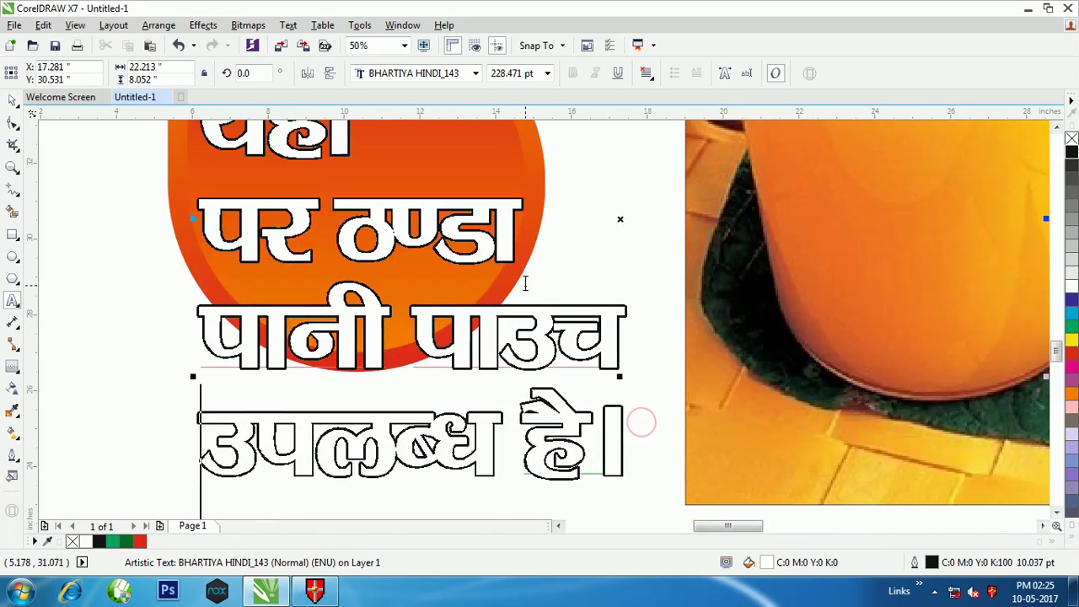
click(524, 405)
key(Return)
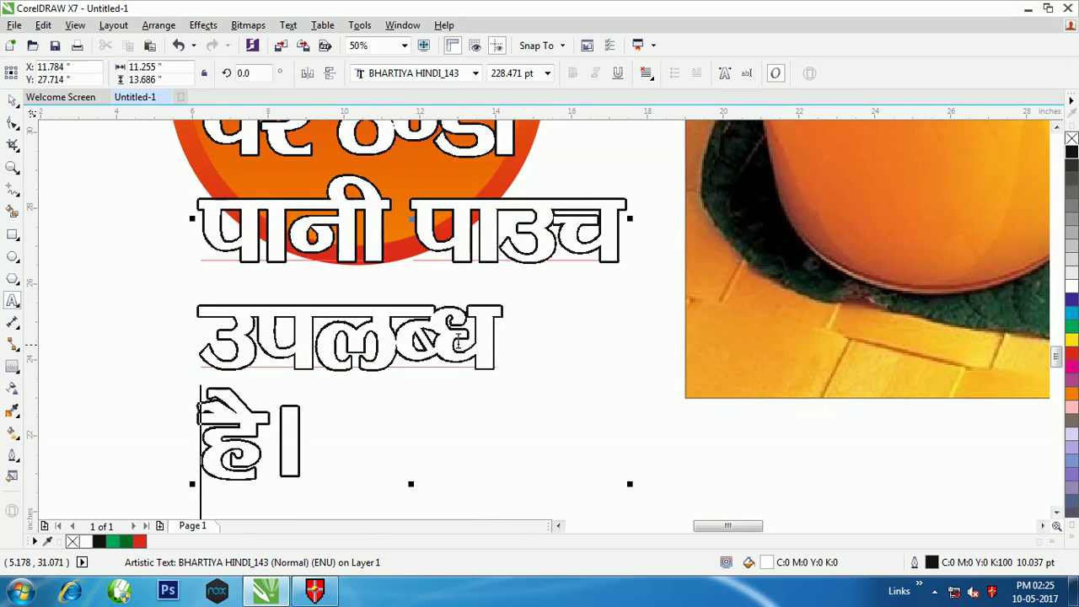
Step: Indent the lines उपलब्ध and है। with leading spaces, shifting the last line further in
click(205, 313)
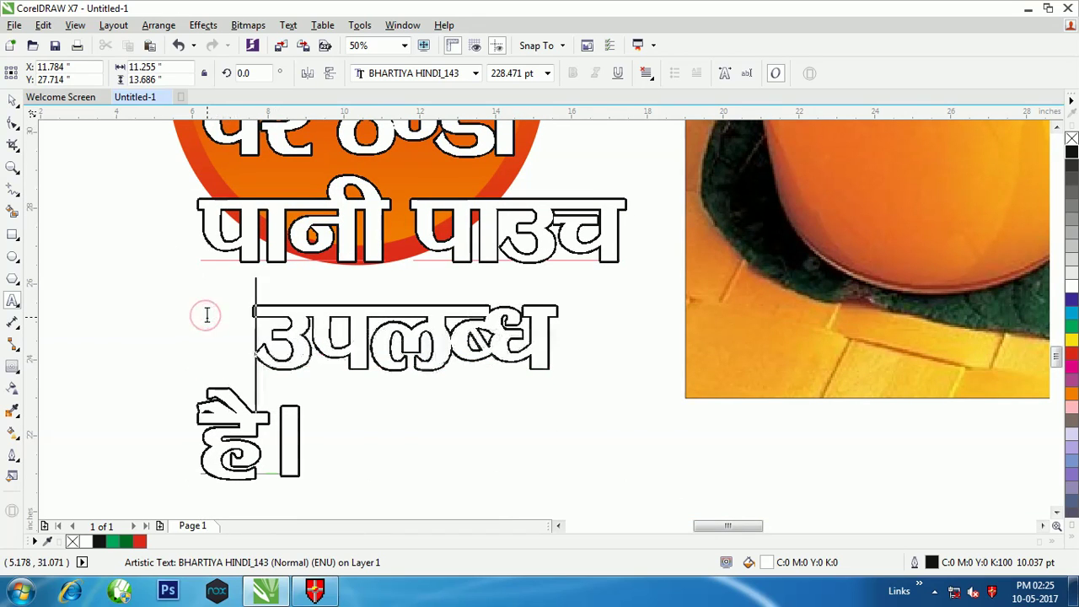
click(205, 405)
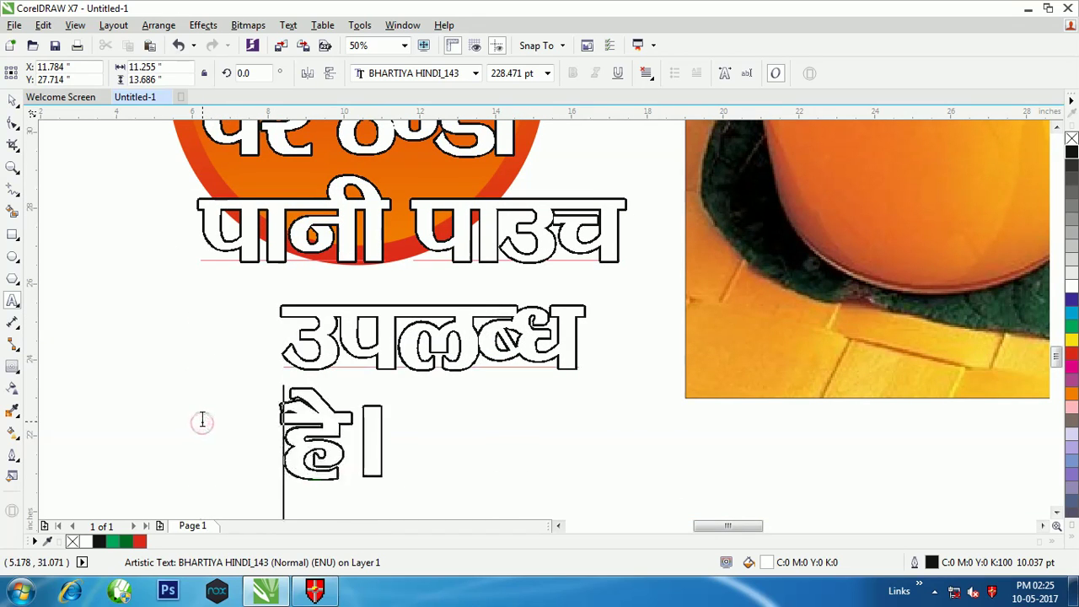
click(12, 99)
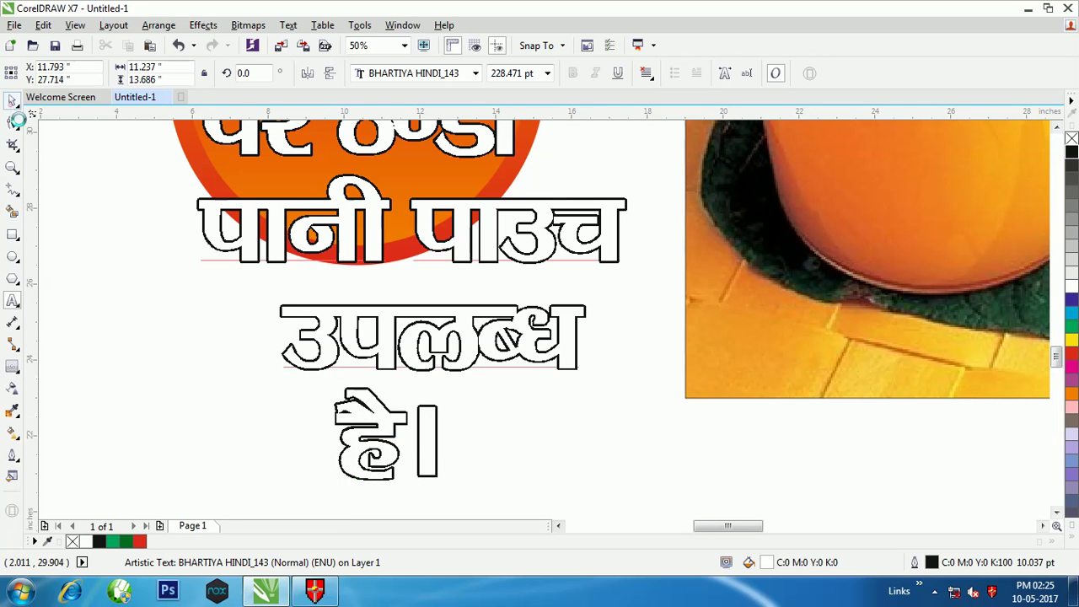
Step: Scale the five-line text down to about 118 pt and place it inside the inner teardrop
scroll(394, 340, down, 1)
drag(513, 417, 410, 337)
scroll(462, 326, down, 1)
scroll(404, 256, up, 1)
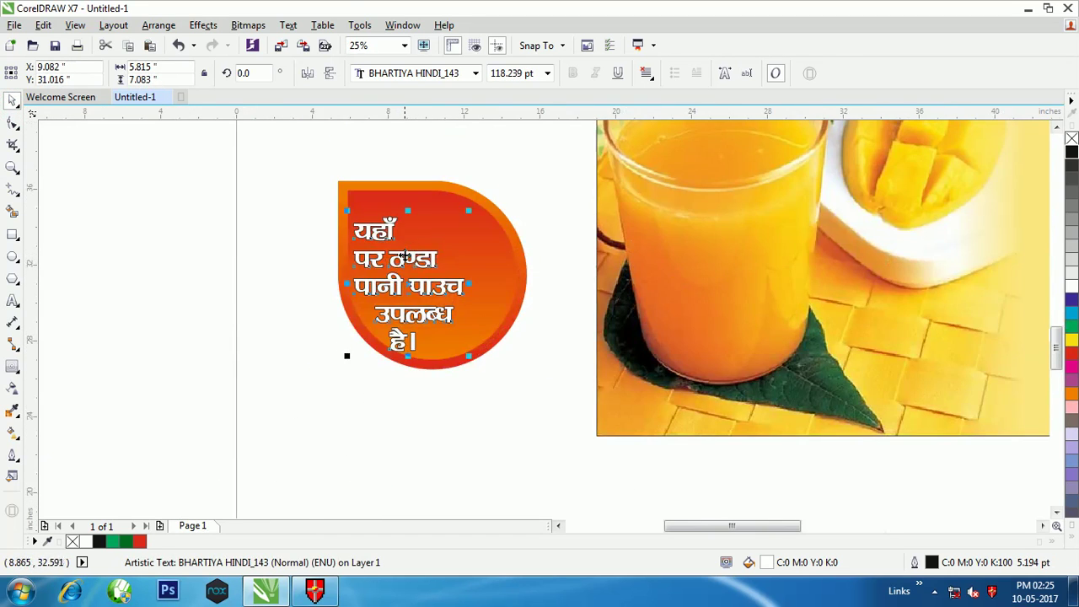
scroll(436, 319, up, 1)
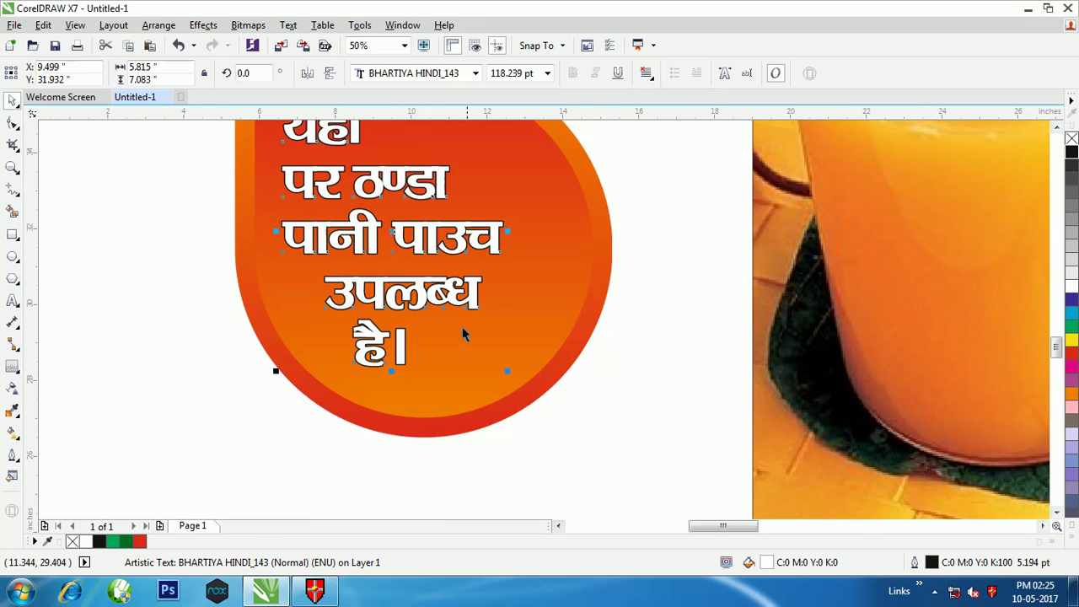
Step: Enlarge the text to about 137 pt and adjust its position to fill the inner teardrop evenly
drag(504, 378, 552, 406)
scroll(522, 409, down, 1)
scroll(497, 327, up, 1)
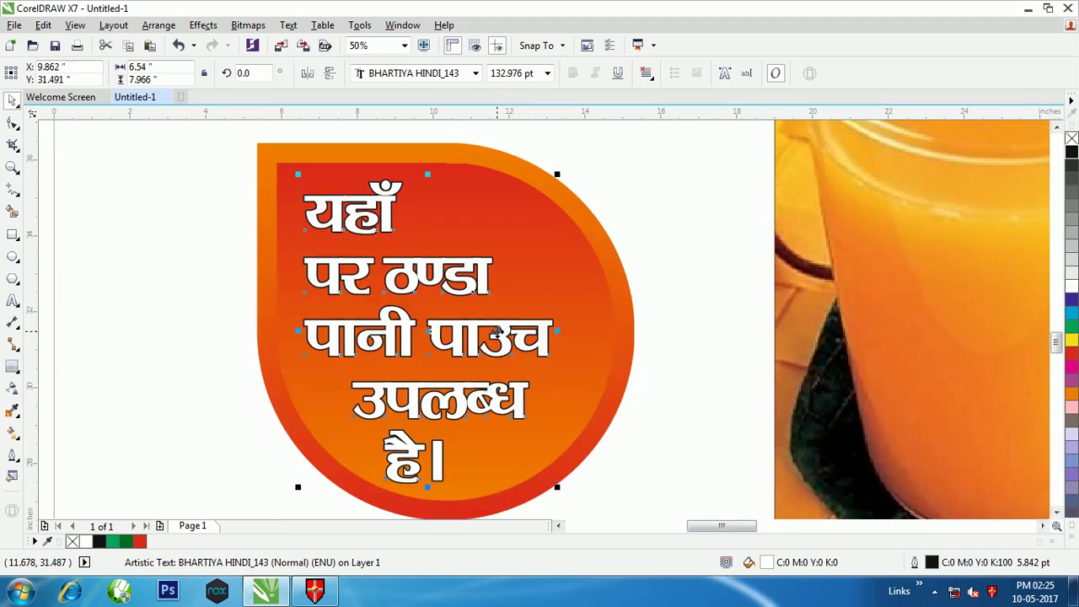
drag(497, 327, 501, 322)
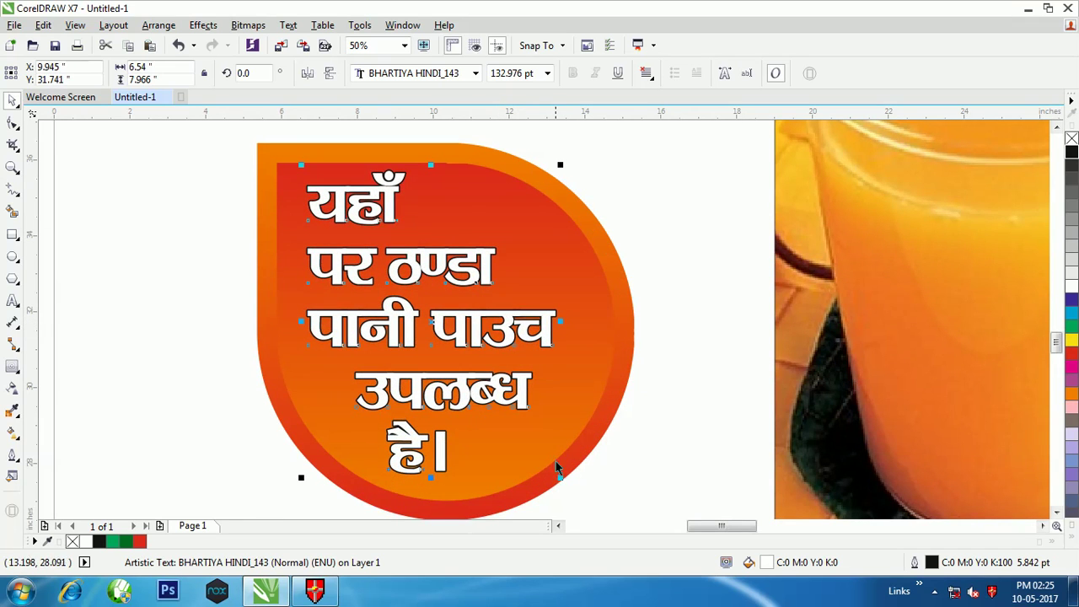
drag(562, 478, 570, 488)
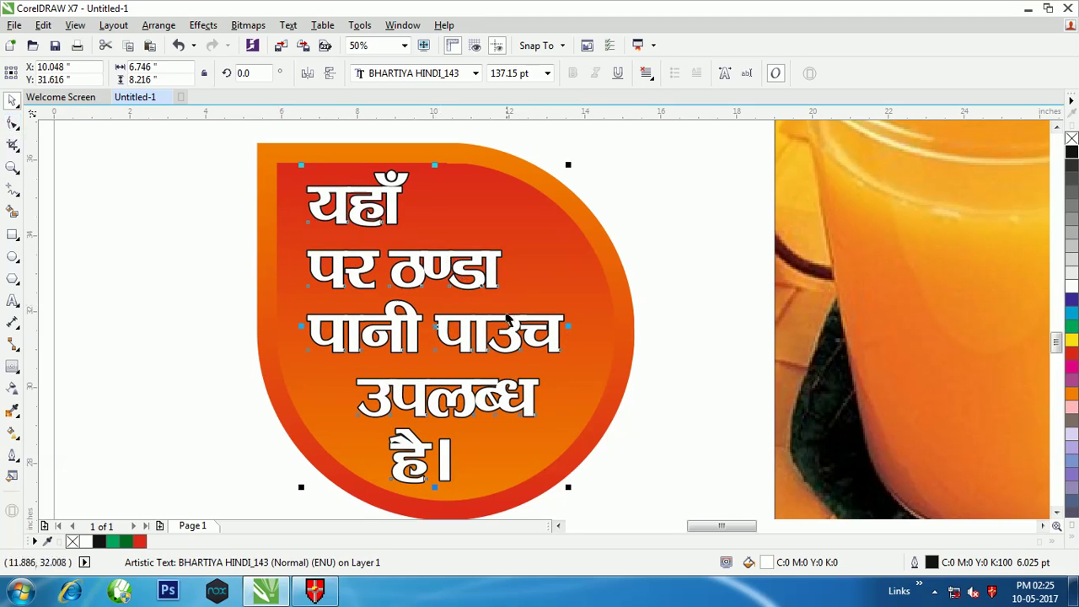
drag(512, 318, 516, 320)
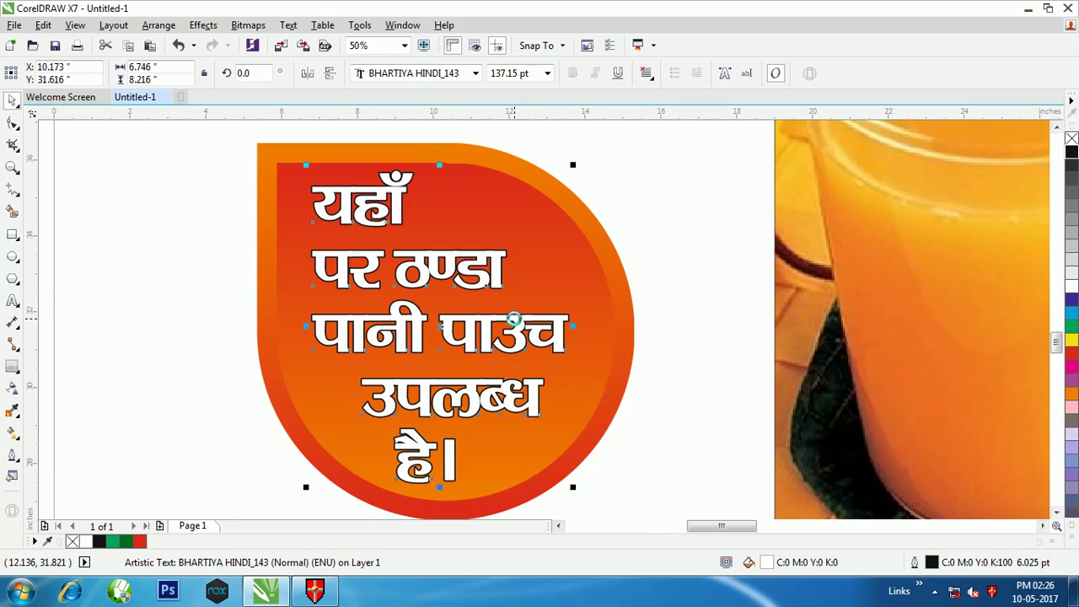
Step: Add a black copy of the text behind the white one, offset about 0.03 inches lower as a shadow
click(1071, 154)
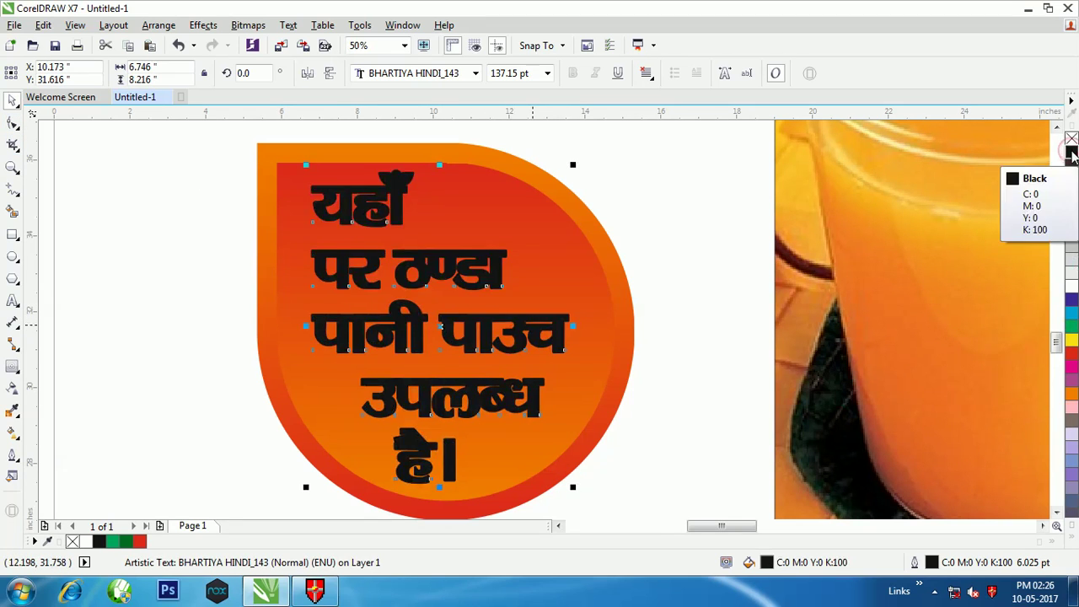
key(ctrl+z)
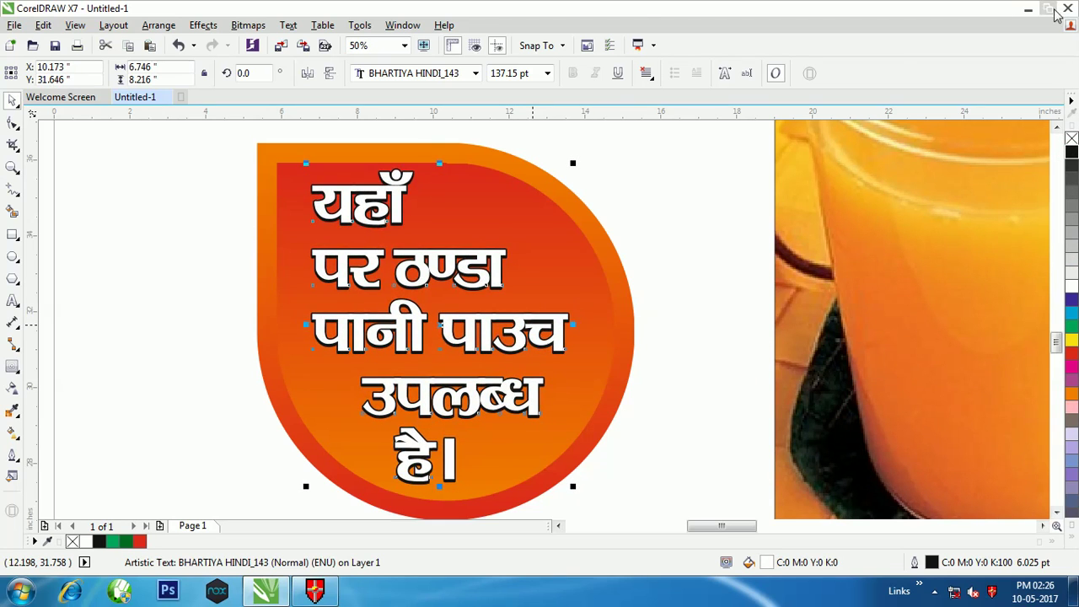
scroll(330, 244, down, 2)
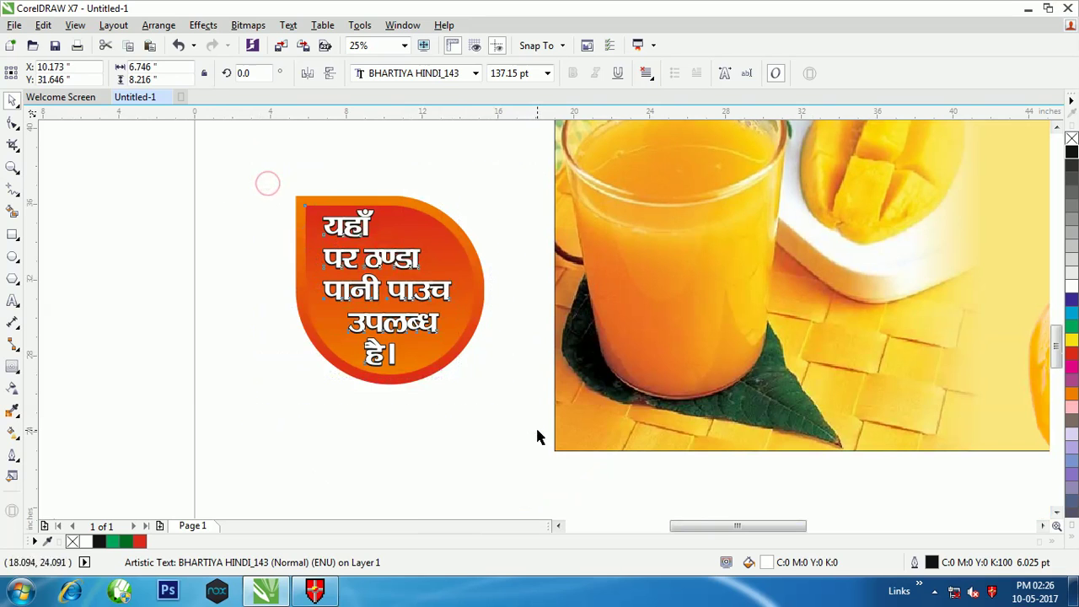
Step: Group the teardrop badge with its text and shadow, and move it onto the banner between the juice glass and the woman
key(ctrl+a)
key(ctrl+g)
scroll(225, 279, down, 2)
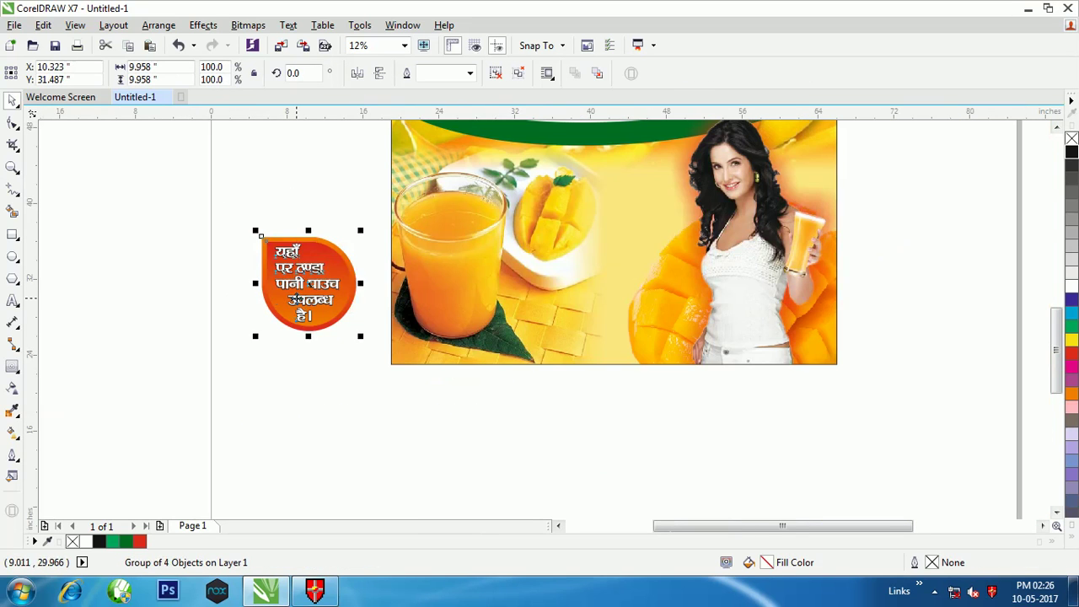
drag(300, 308, 587, 319)
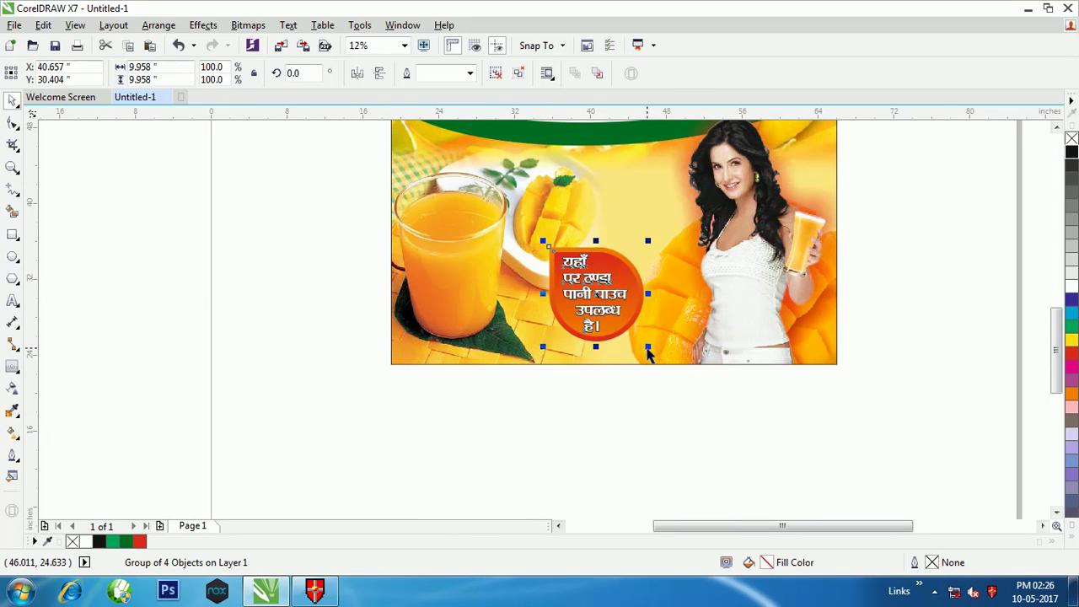
Step: Enlarge the grouped teardrop badge proportionally to about 13.1 inches and fit it between the glass and the woman
drag(648, 347, 671, 365)
drag(625, 333, 631, 325)
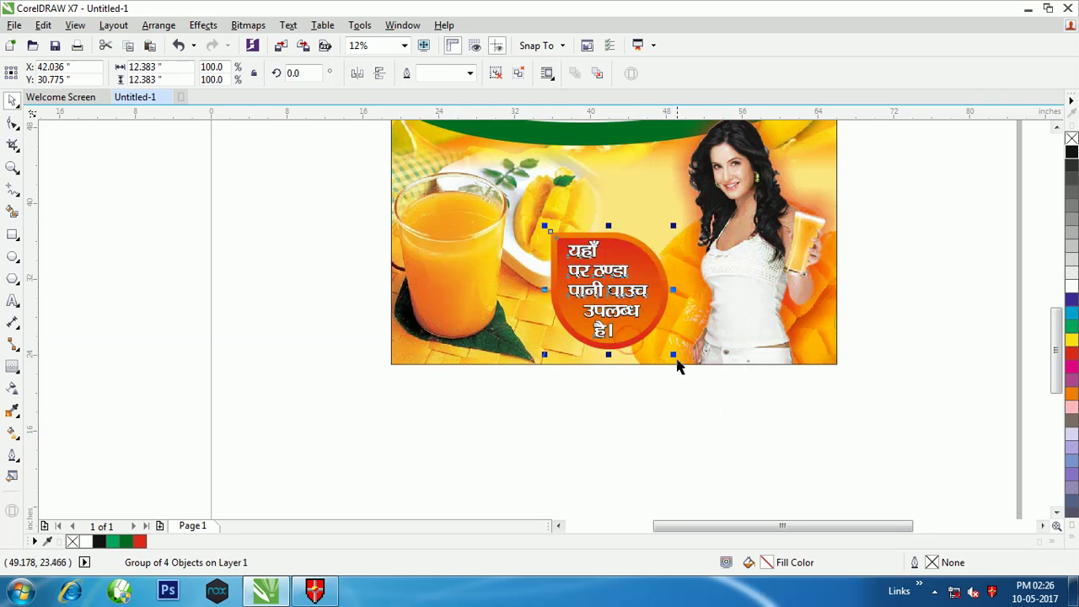
drag(680, 366, 683, 360)
Step: Deselect the badge and fit the whole banner in view to check the overall layout
scroll(683, 361, down, 1)
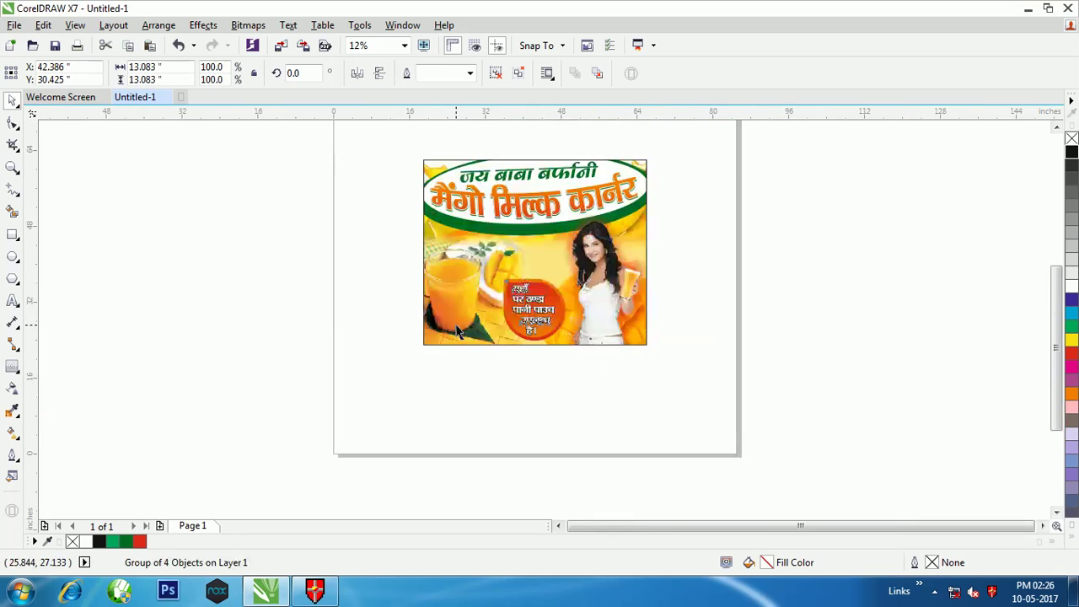
scroll(563, 300, up, 1)
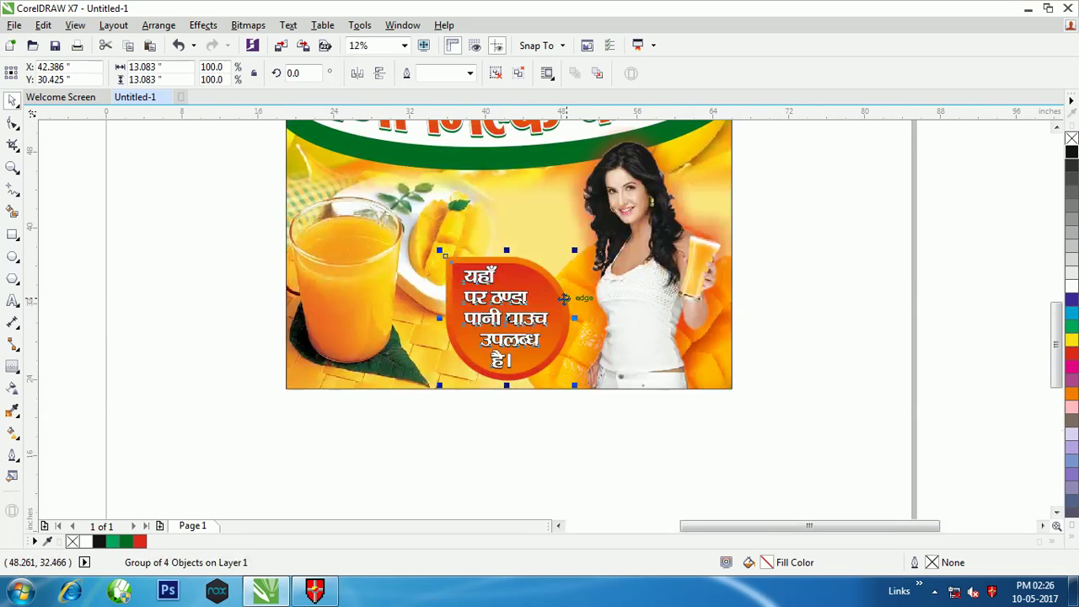
click(541, 447)
scroll(379, 447, down, 1)
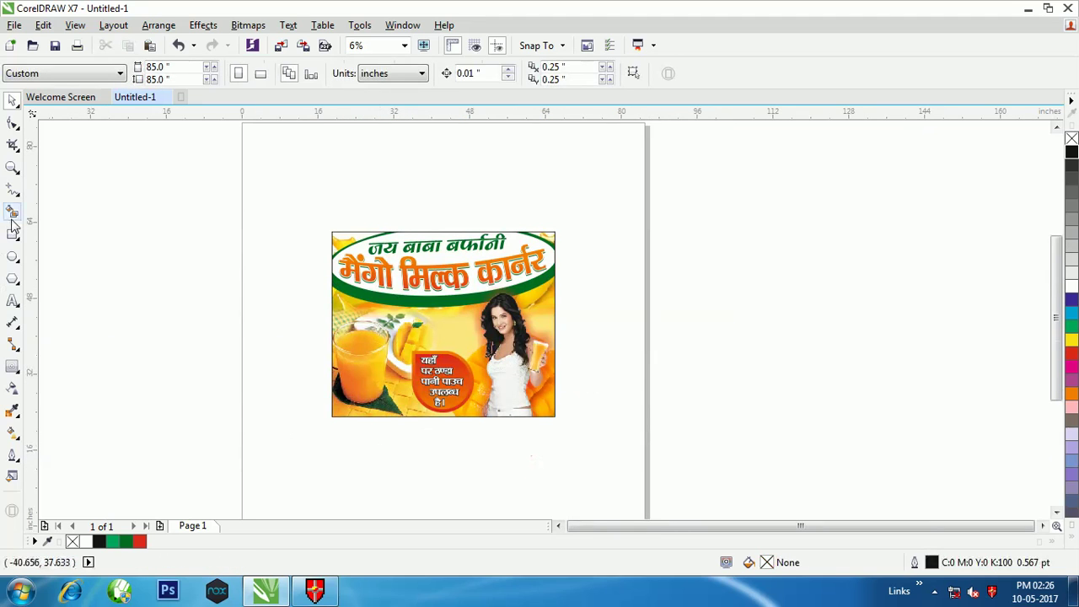
click(13, 167)
click(160, 75)
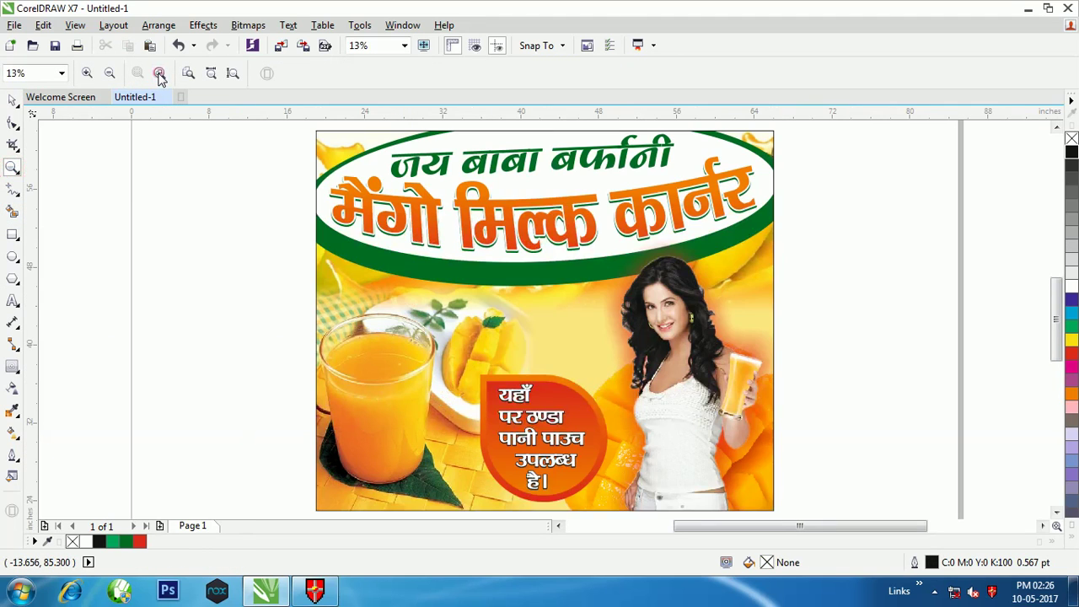
click(12, 102)
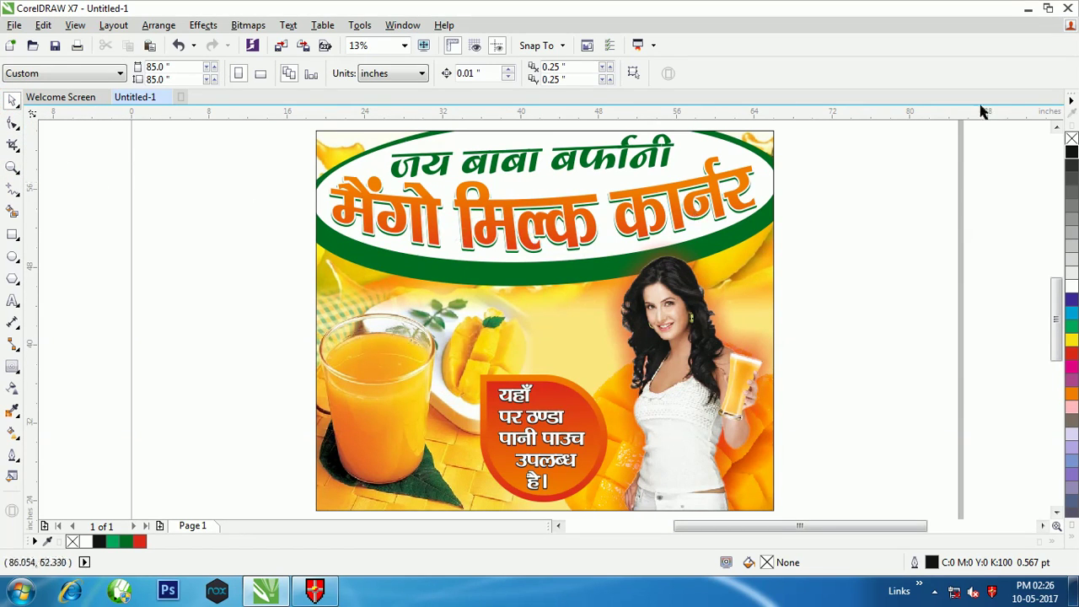
click(1031, 8)
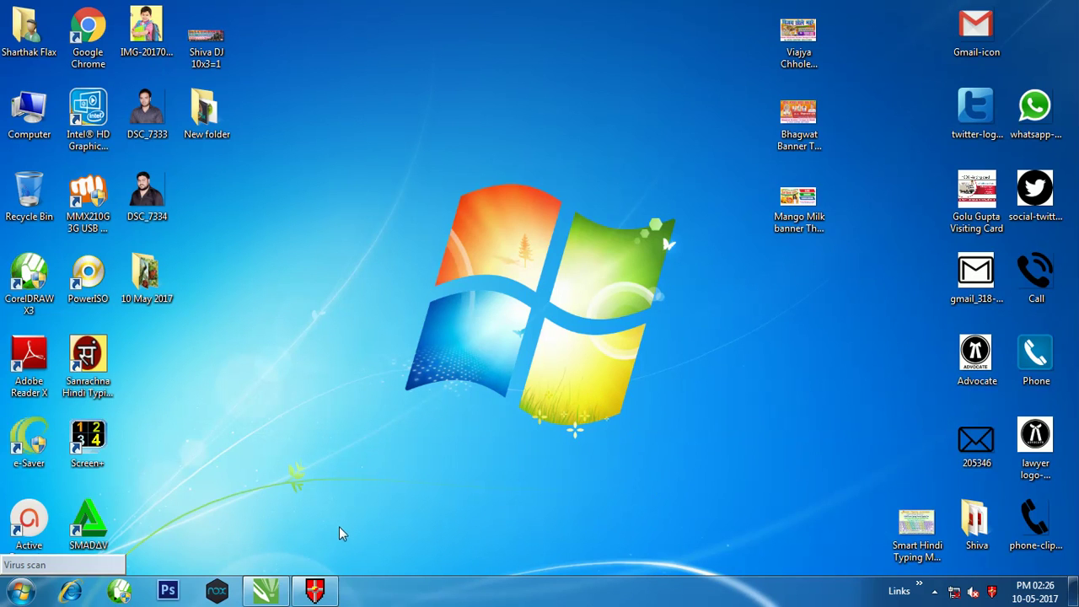
click(266, 591)
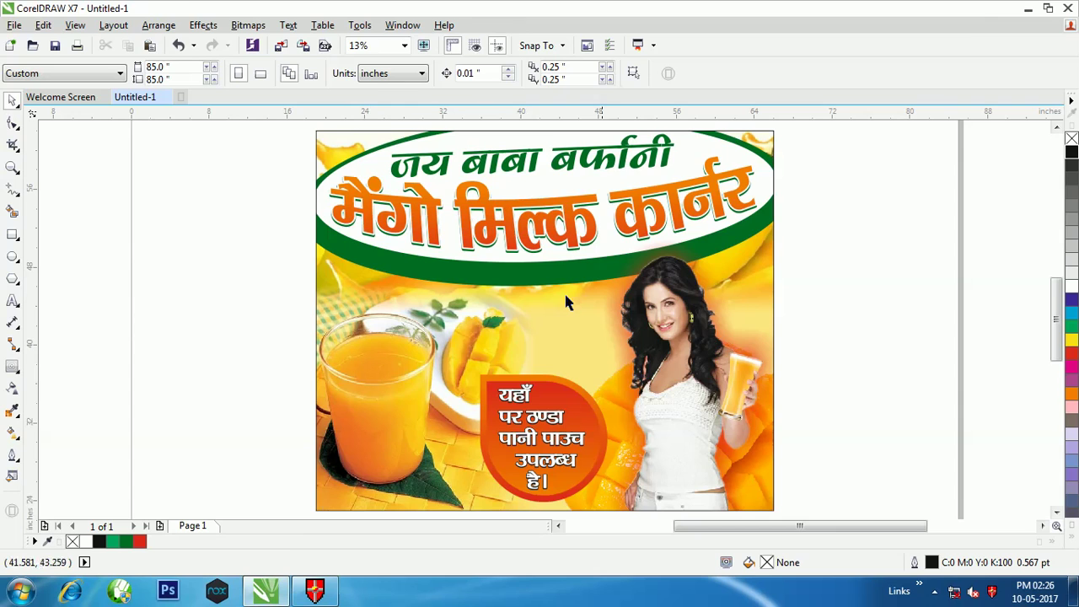
click(1027, 9)
click(265, 590)
click(1028, 9)
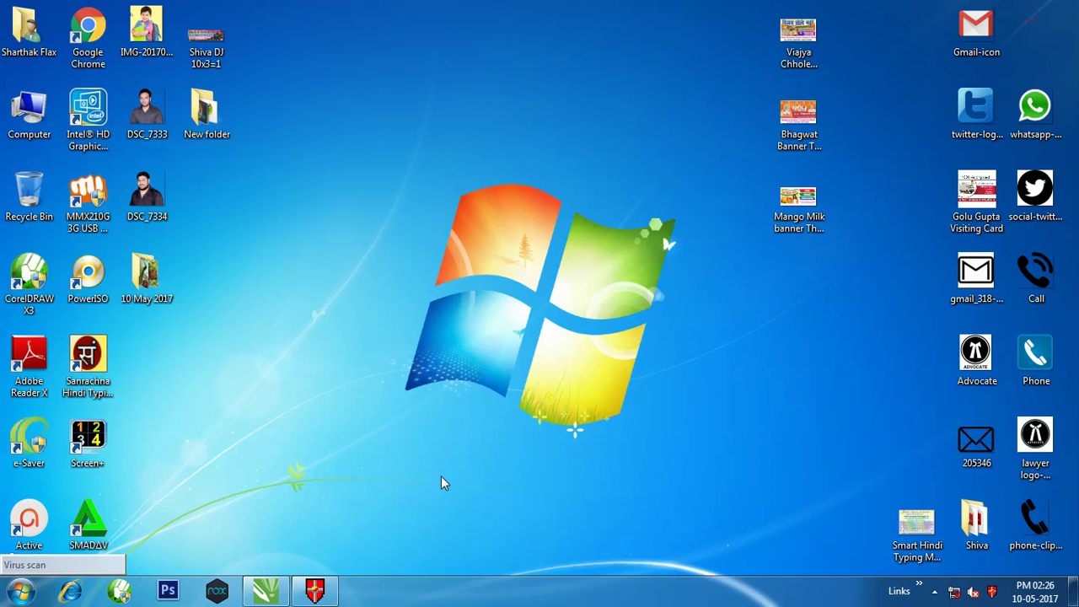
click(936, 592)
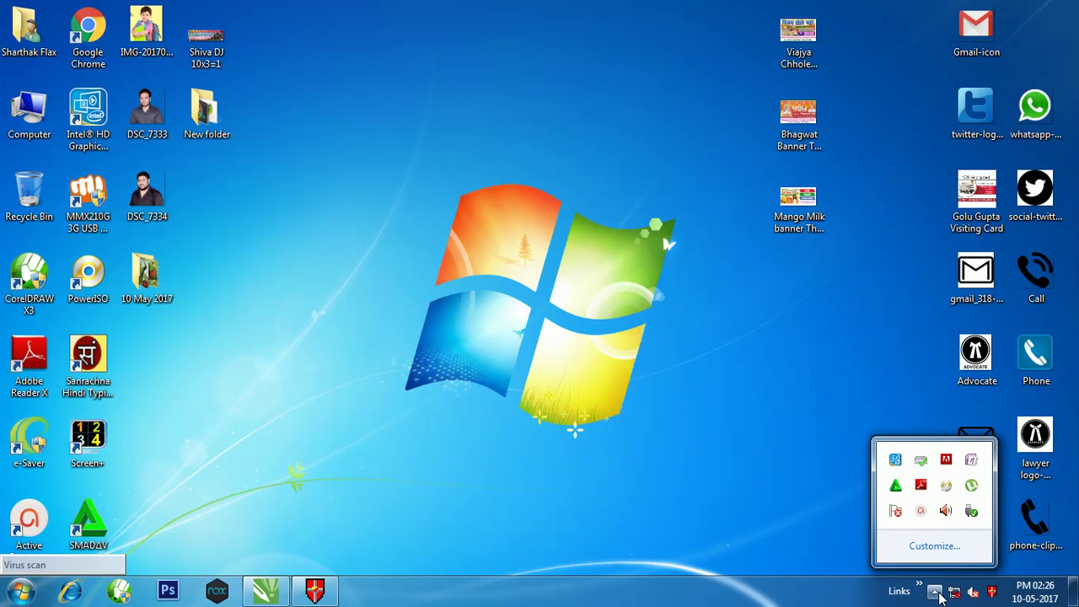
click(921, 511)
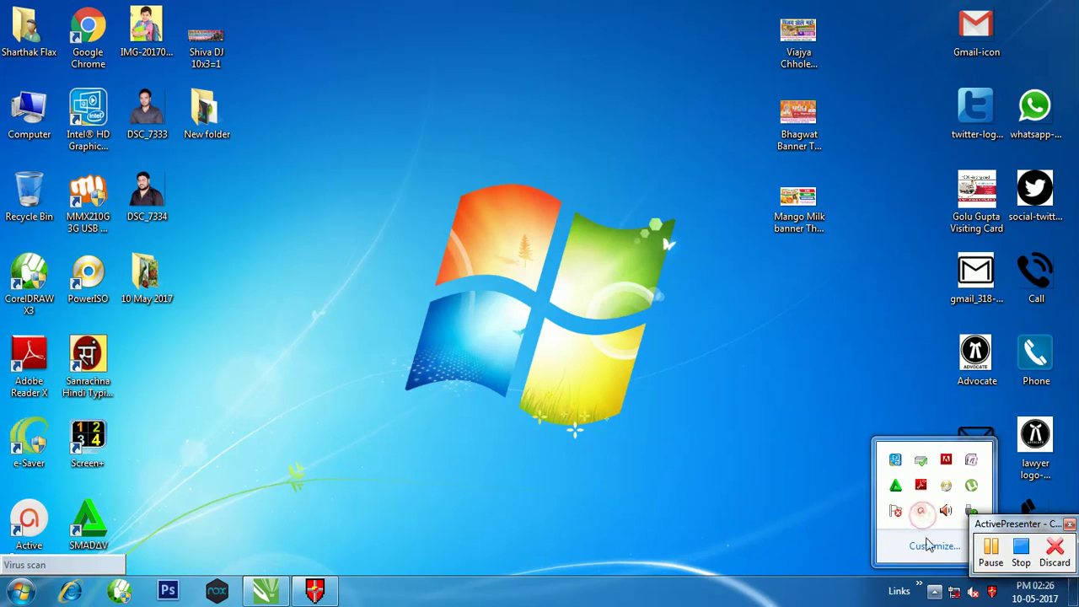